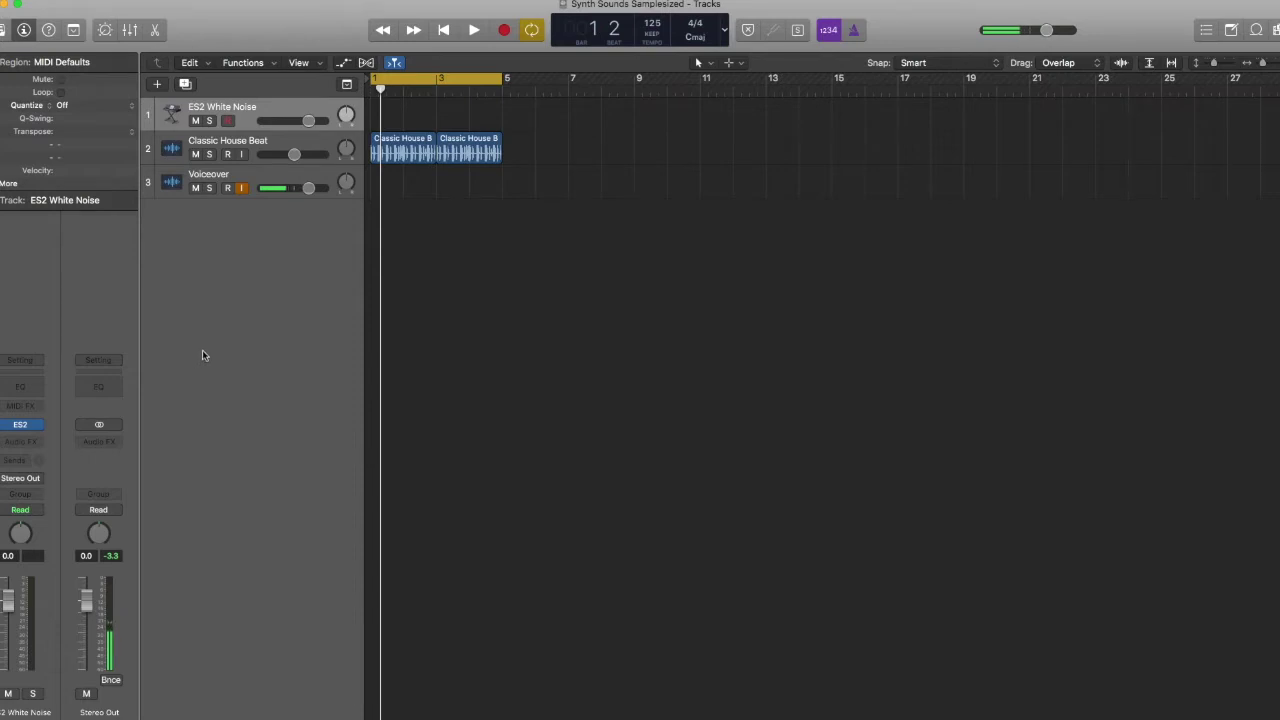
Step: Open the ES2 synth on the ES2 White Noise track and load the User Default setting
mouse_move(22, 426)
click(22, 426)
click(444, 175)
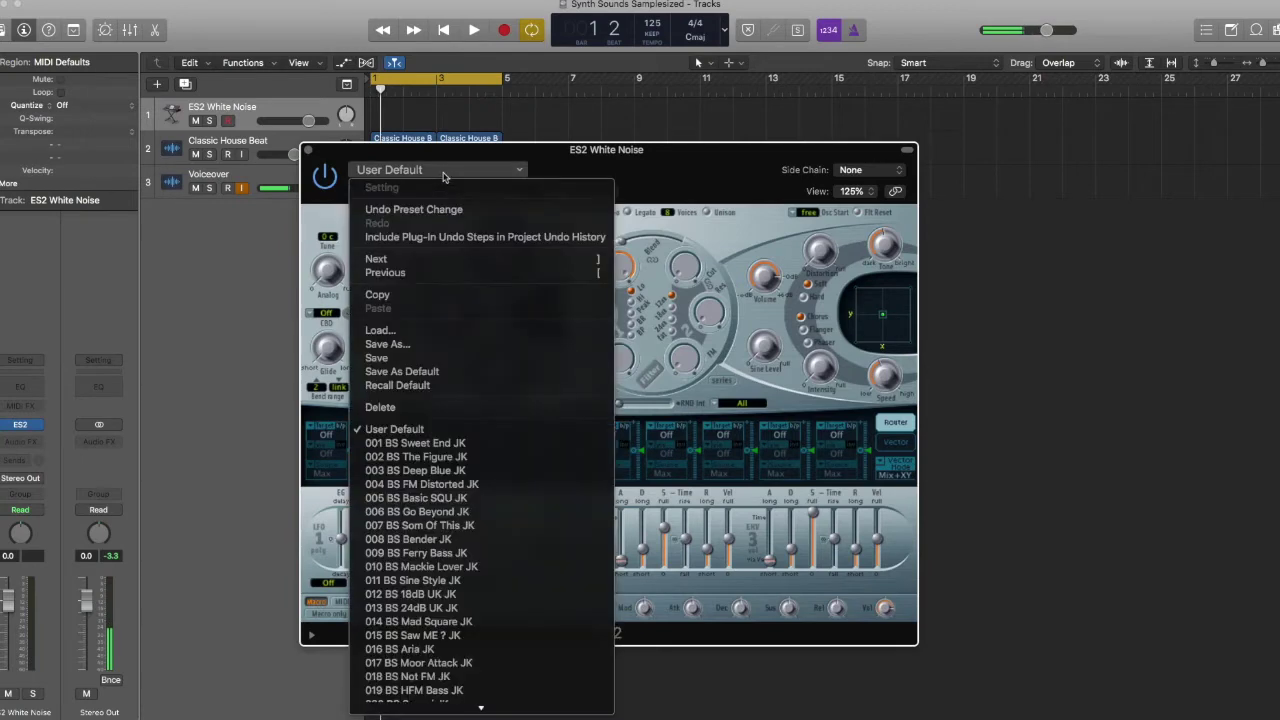
click(395, 429)
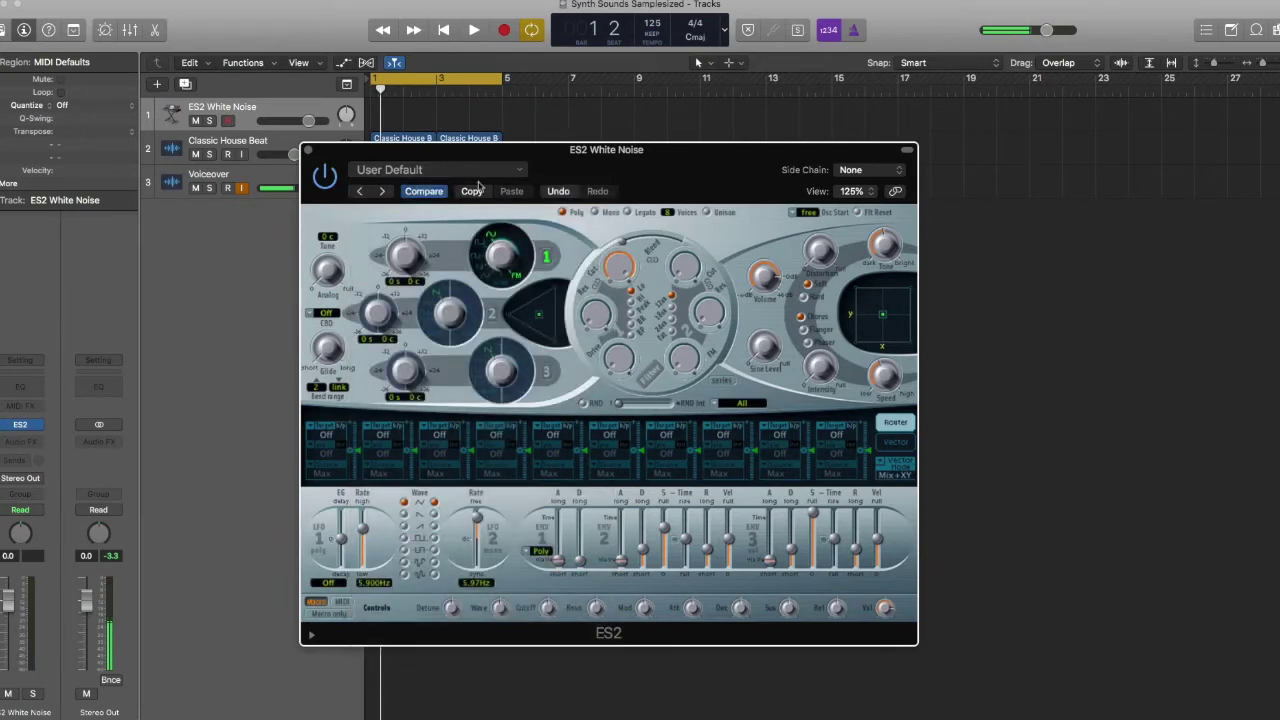
drag(580, 170, 539, 146)
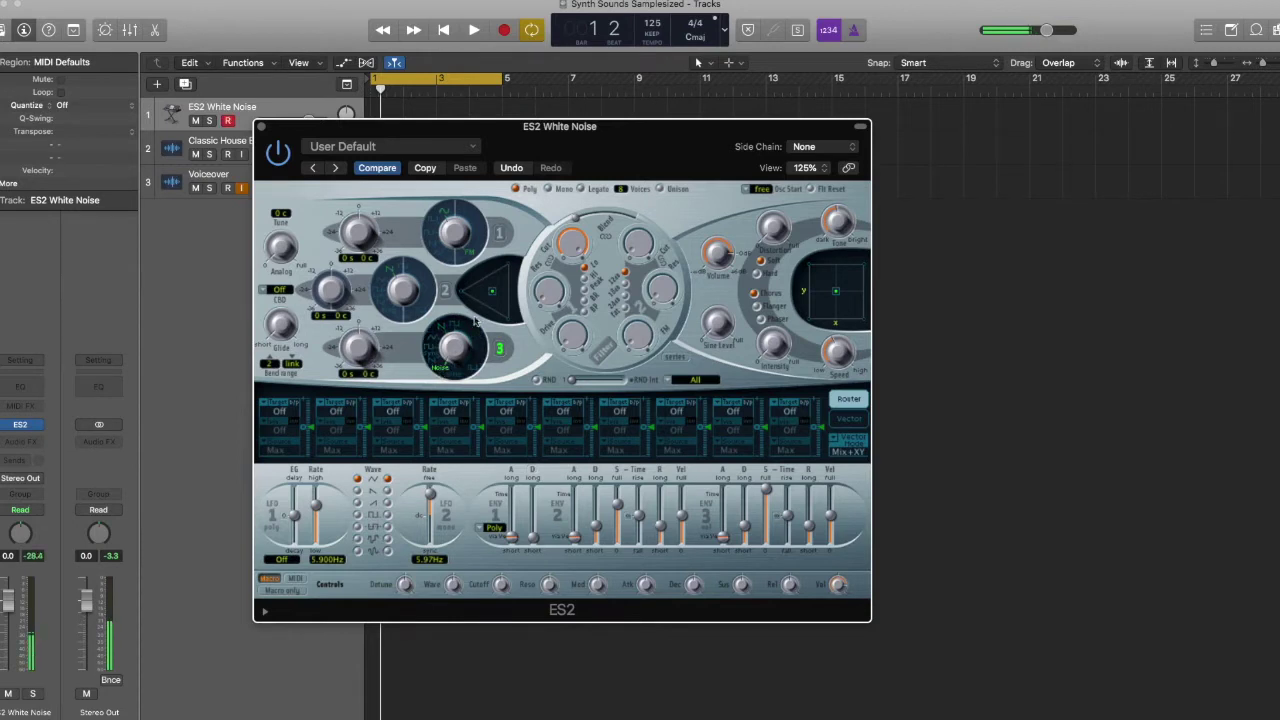
Step: Shift the oscillator mix in the triangle fully towards oscillator 3, the noise source
drag(493, 302, 507, 319)
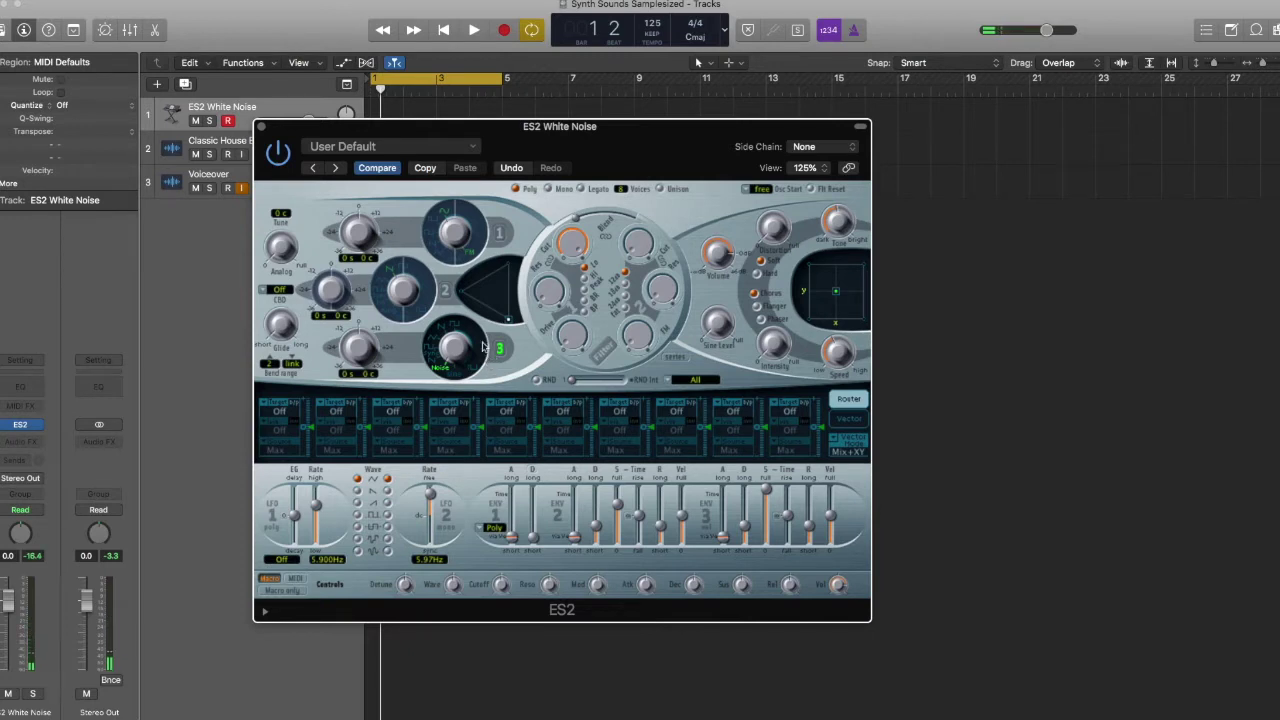
drag(525, 133, 543, 114)
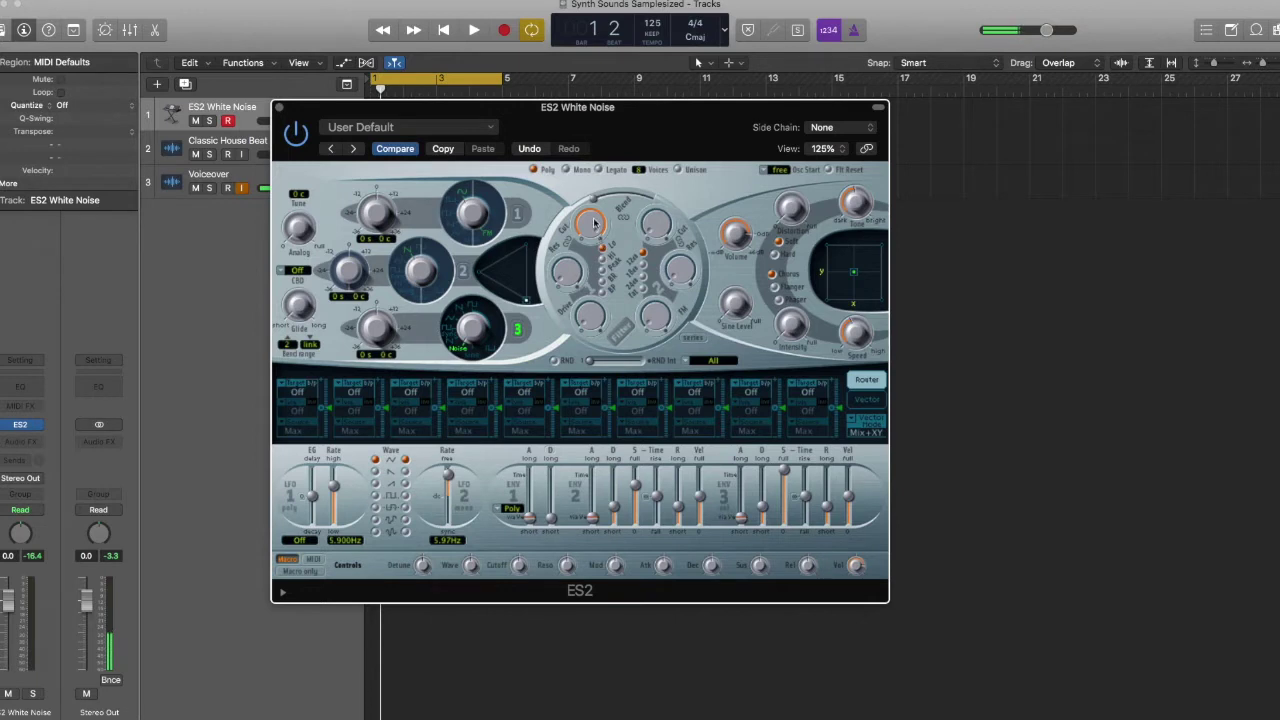
Step: Switch on the filter section and sweep the first filter's cutoff up and back down to a low setting
click(620, 331)
mouse_move(590, 224)
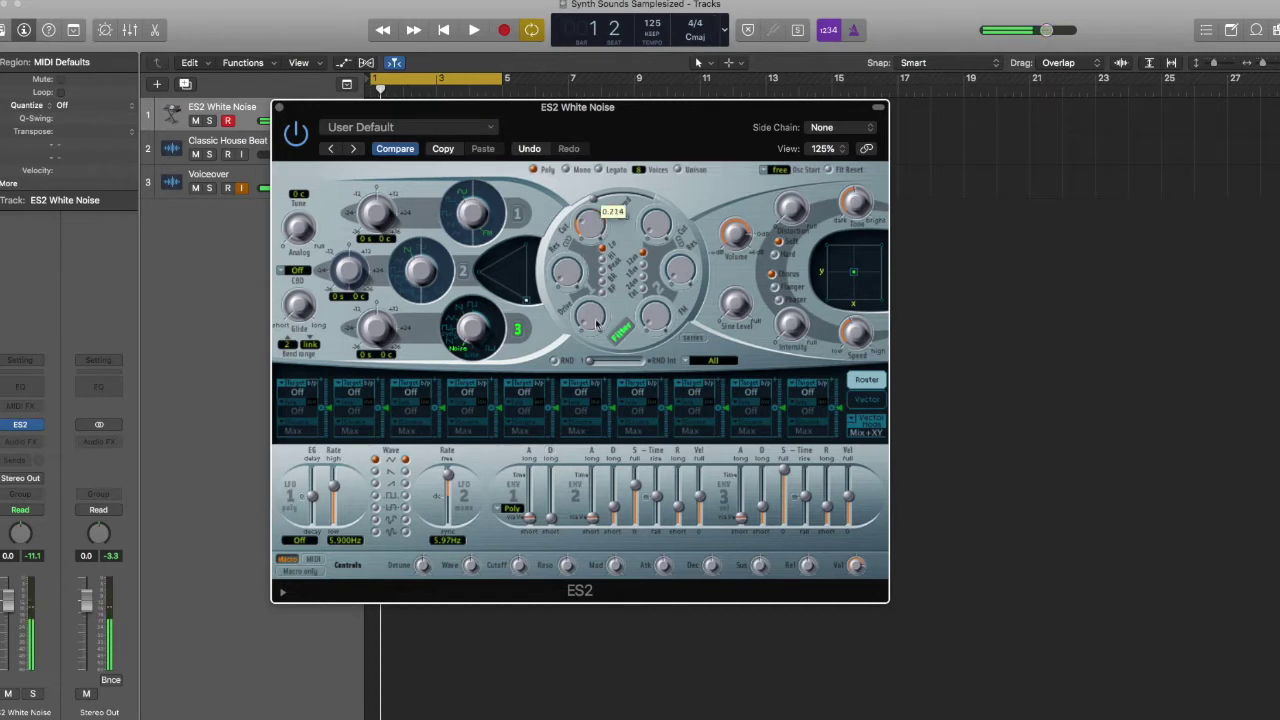
drag(593, 234, 591, 148)
drag(590, 220, 588, 290)
click(596, 238)
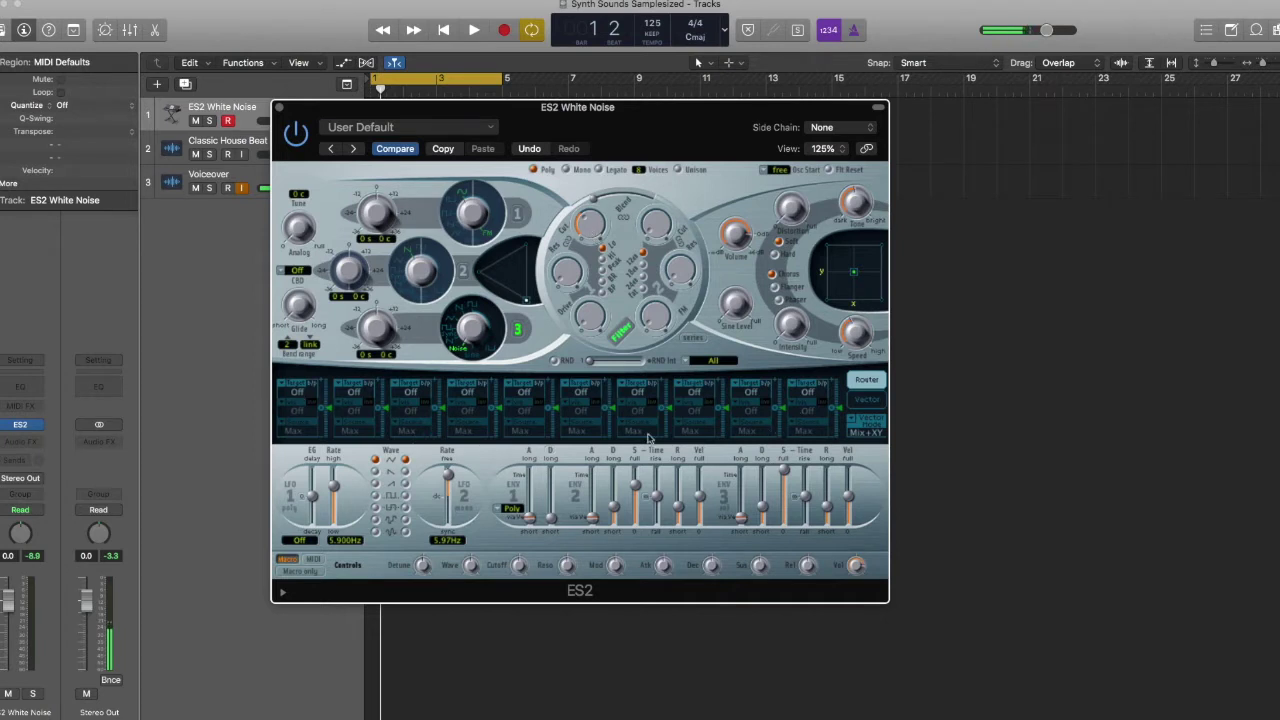
Step: Route Env1 to Cutoff 1 at full intensity in the first modulation slot and raise envelope 1's attack to its longest setting
click(299, 391)
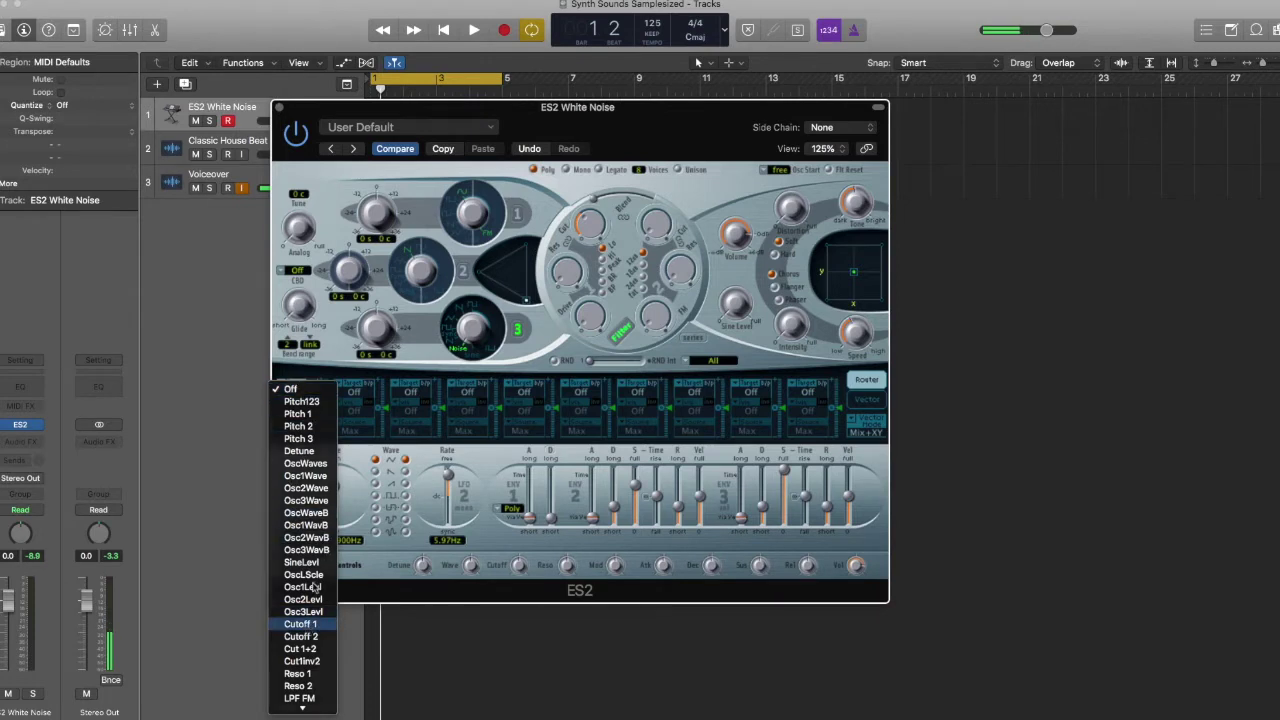
click(306, 627)
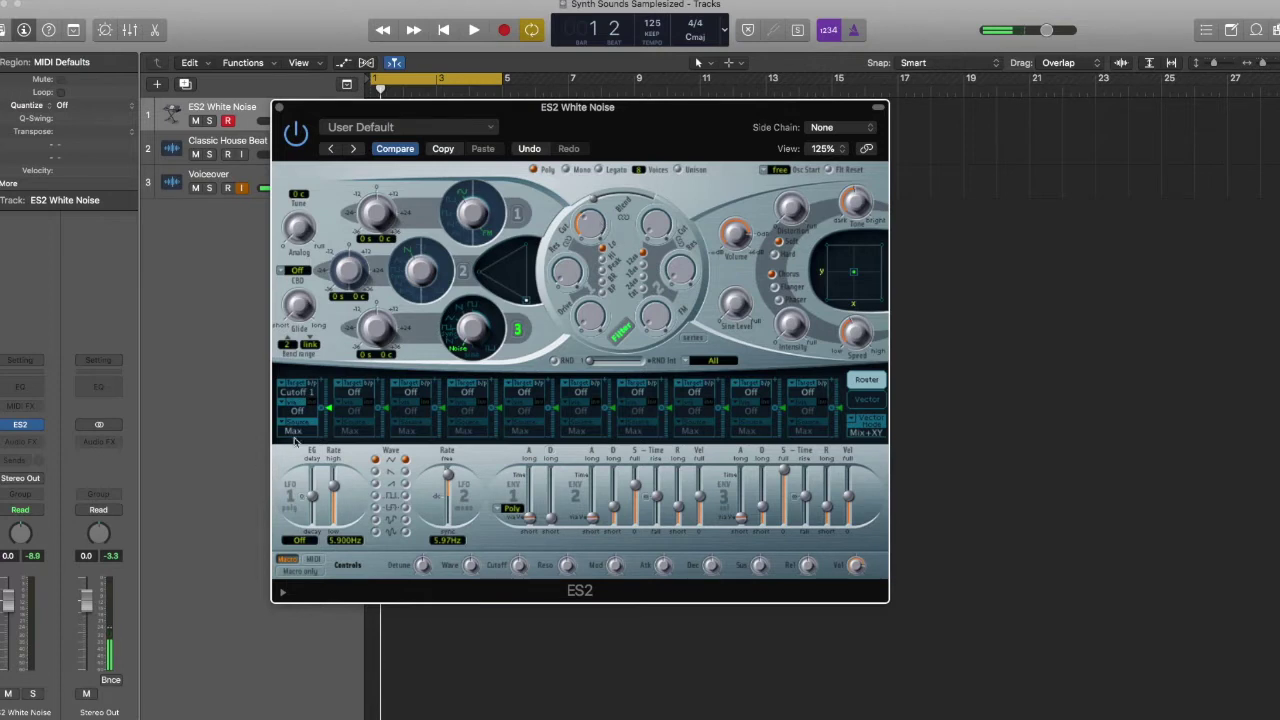
click(296, 434)
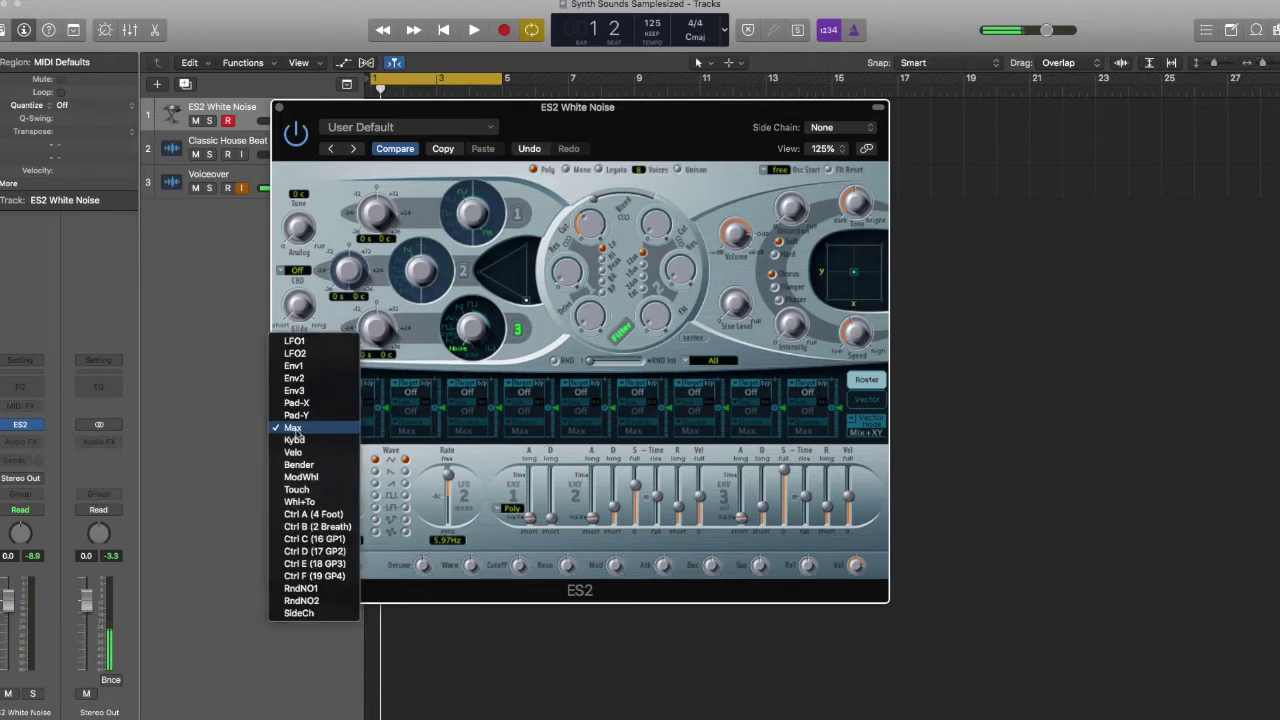
click(300, 366)
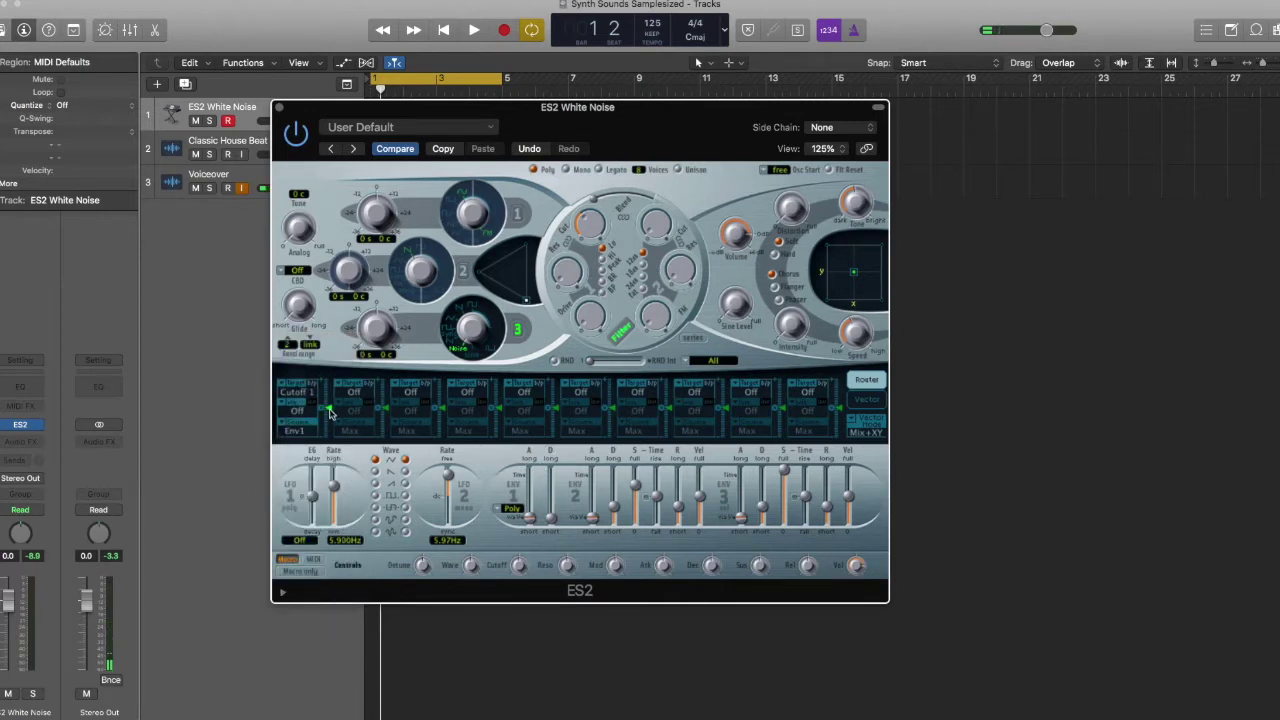
drag(328, 408, 334, 342)
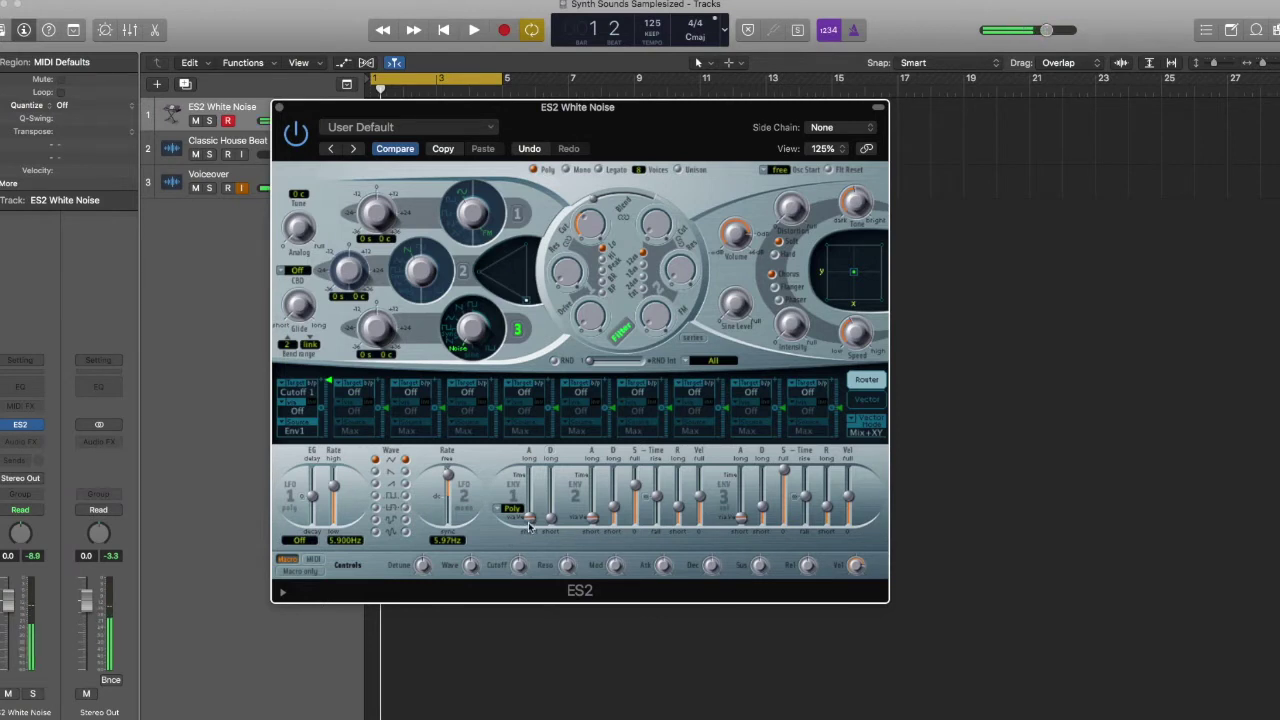
mouse_move(530, 527)
drag(530, 527, 530, 464)
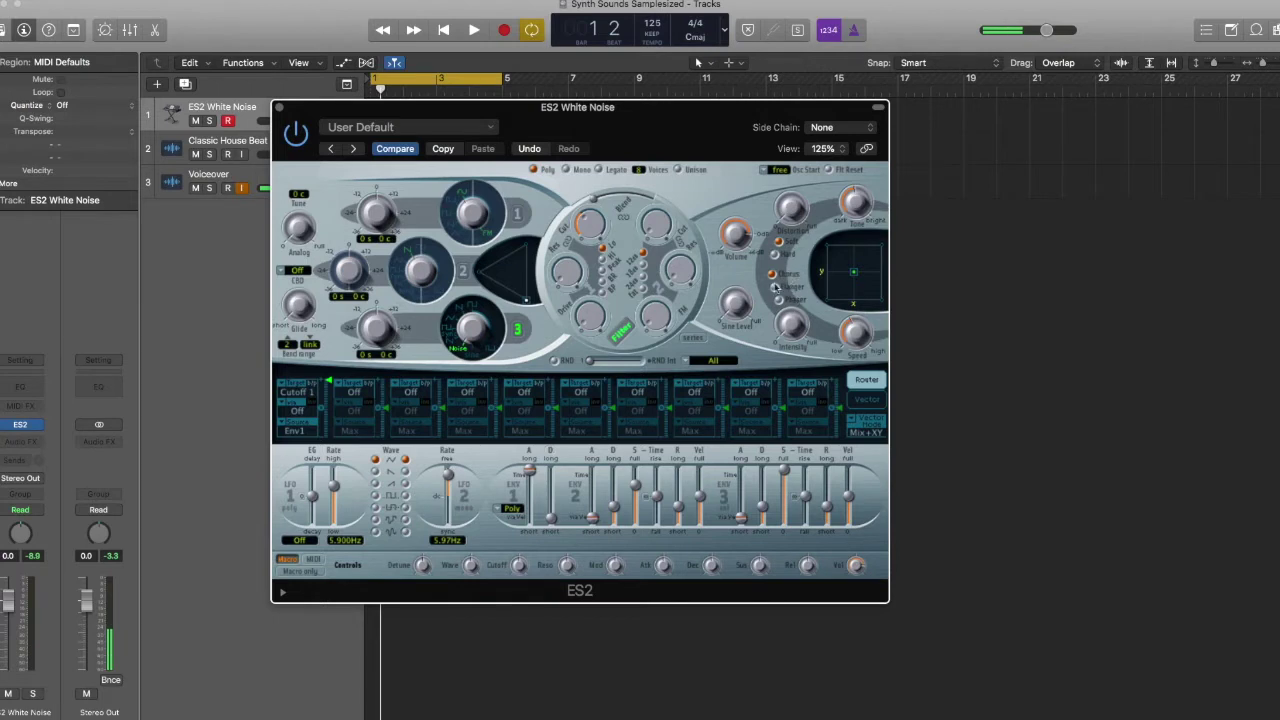
Step: Route LFO1 to Amp in the second modulation slot and raise its intensity to maximum
mouse_move(786, 318)
click(353, 393)
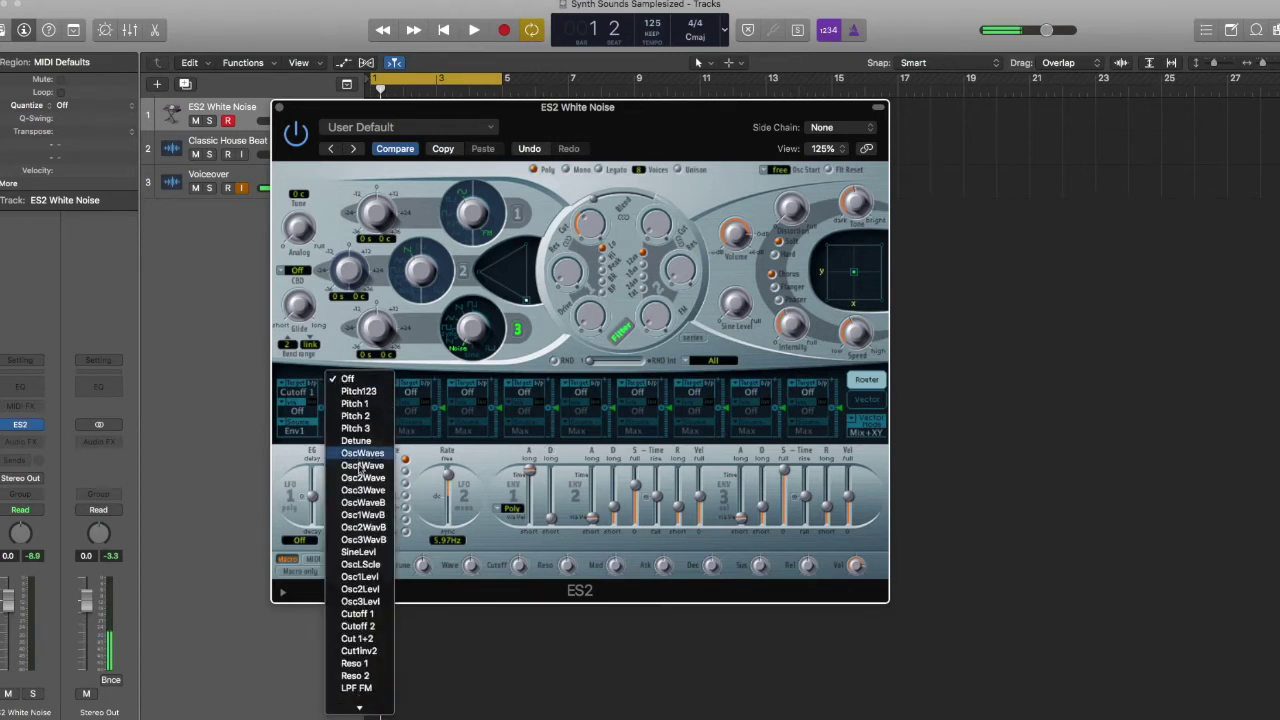
scroll(358, 450, down, 5)
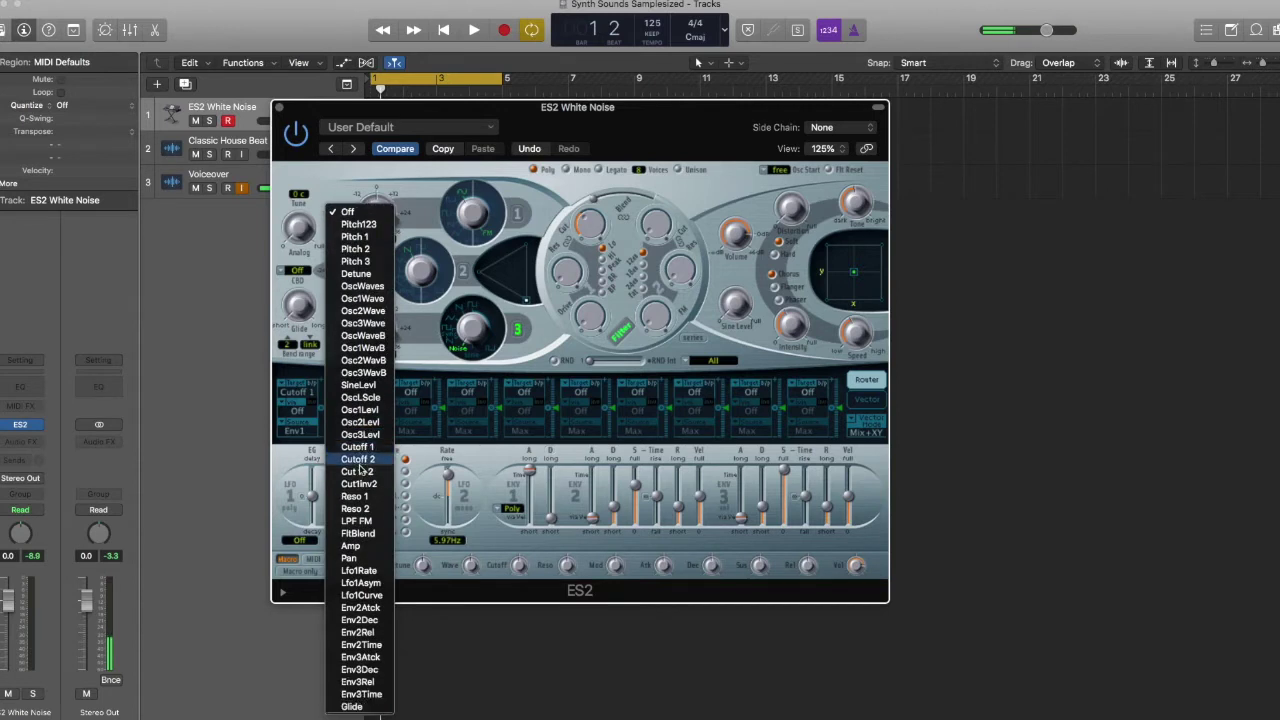
click(352, 546)
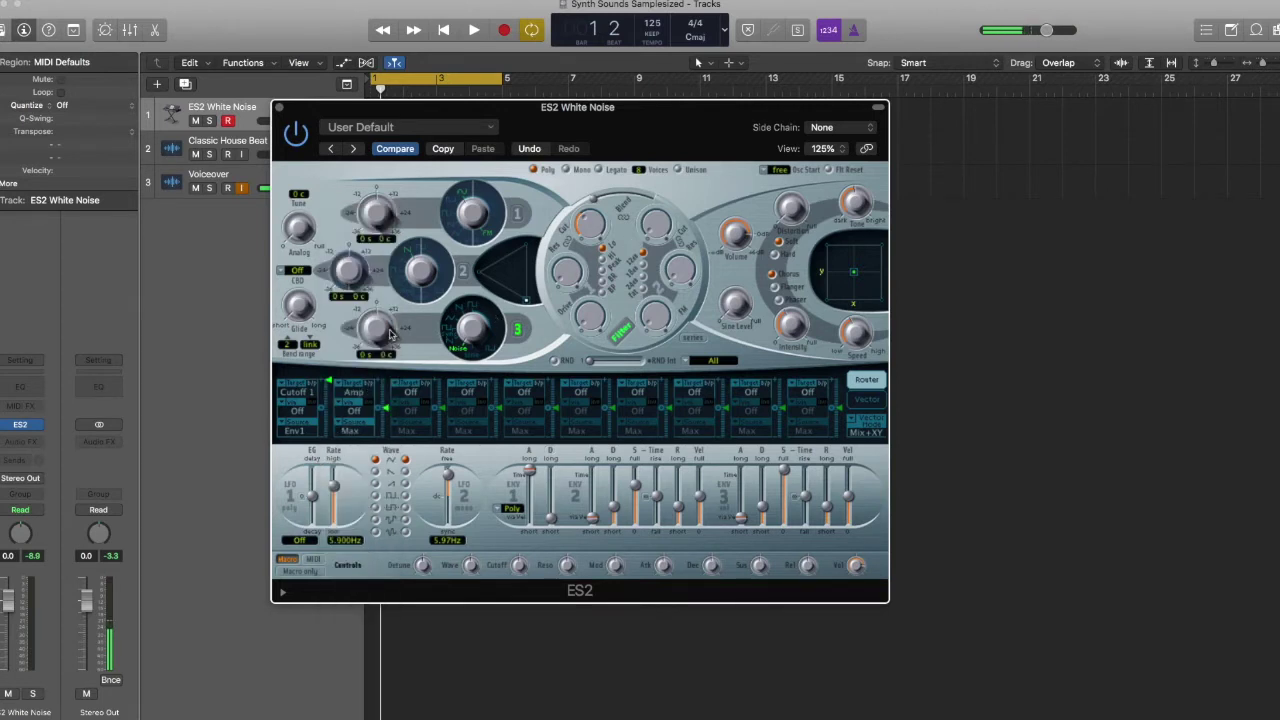
click(350, 432)
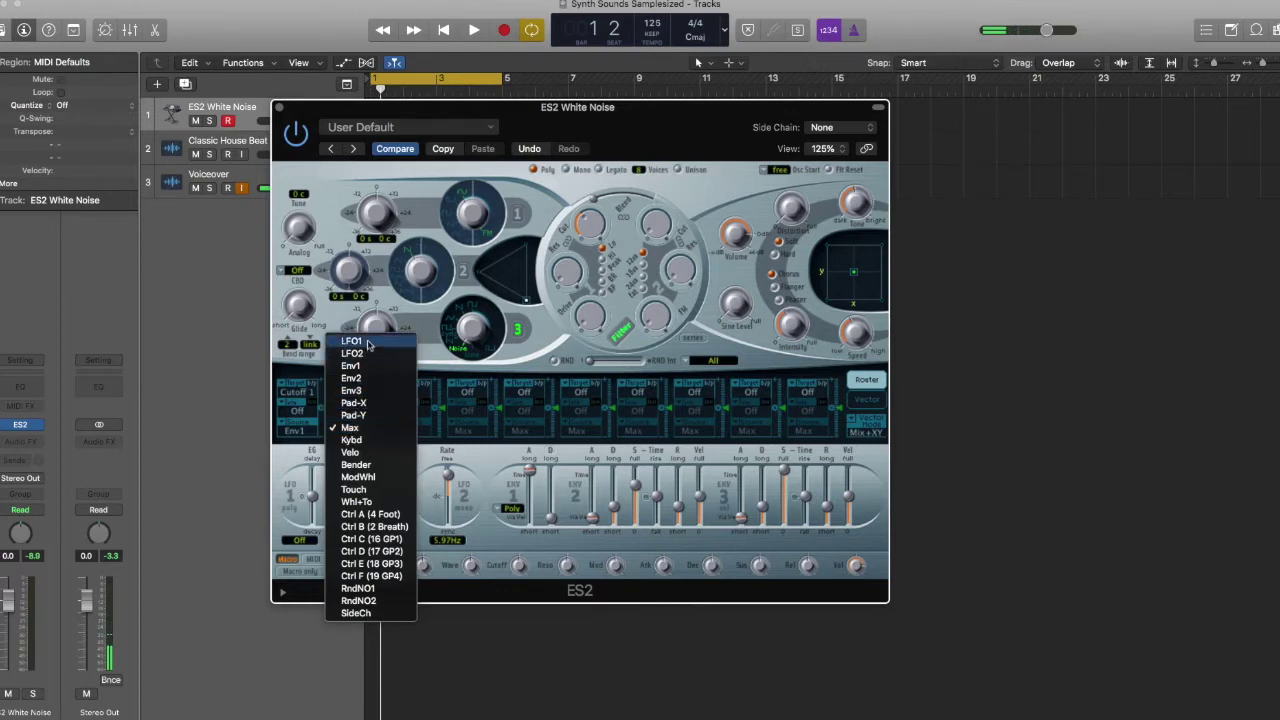
click(368, 345)
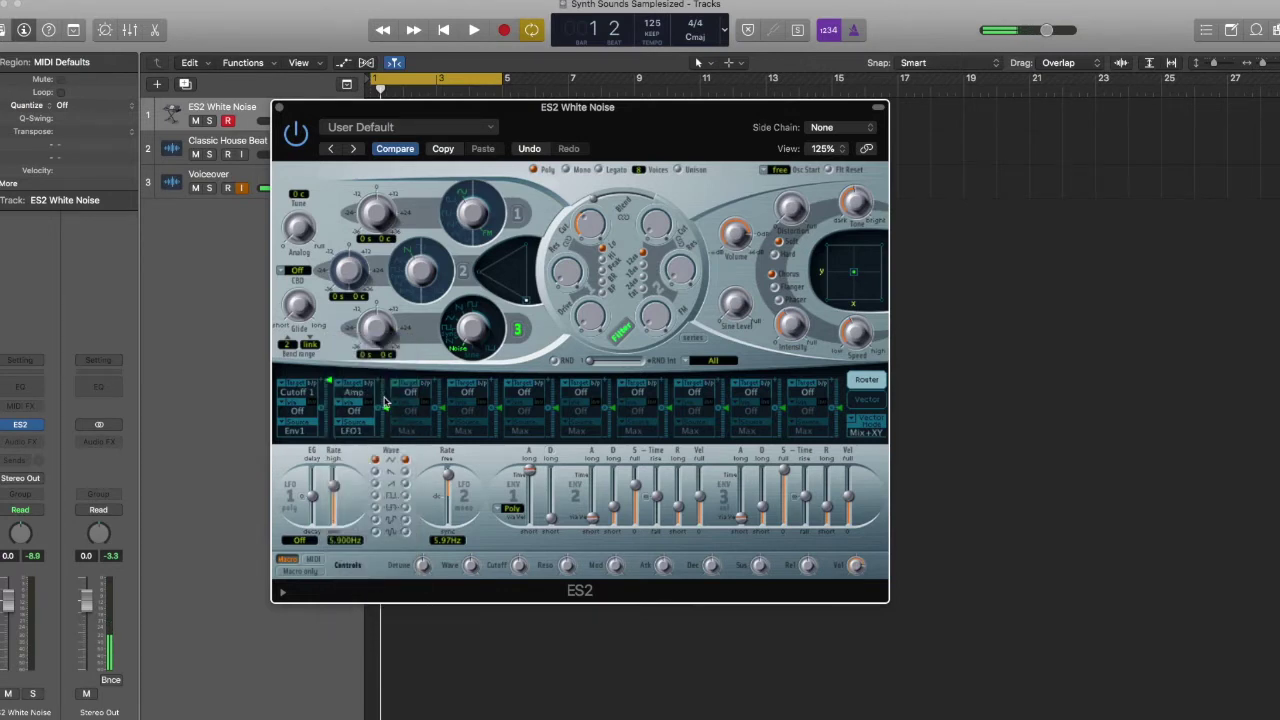
drag(388, 385, 392, 340)
Step: Try LFO 1's rate at about 0.38 Hz, raise it again, and lower the LFO1-to-Amp modulation intensity
drag(337, 491, 337, 506)
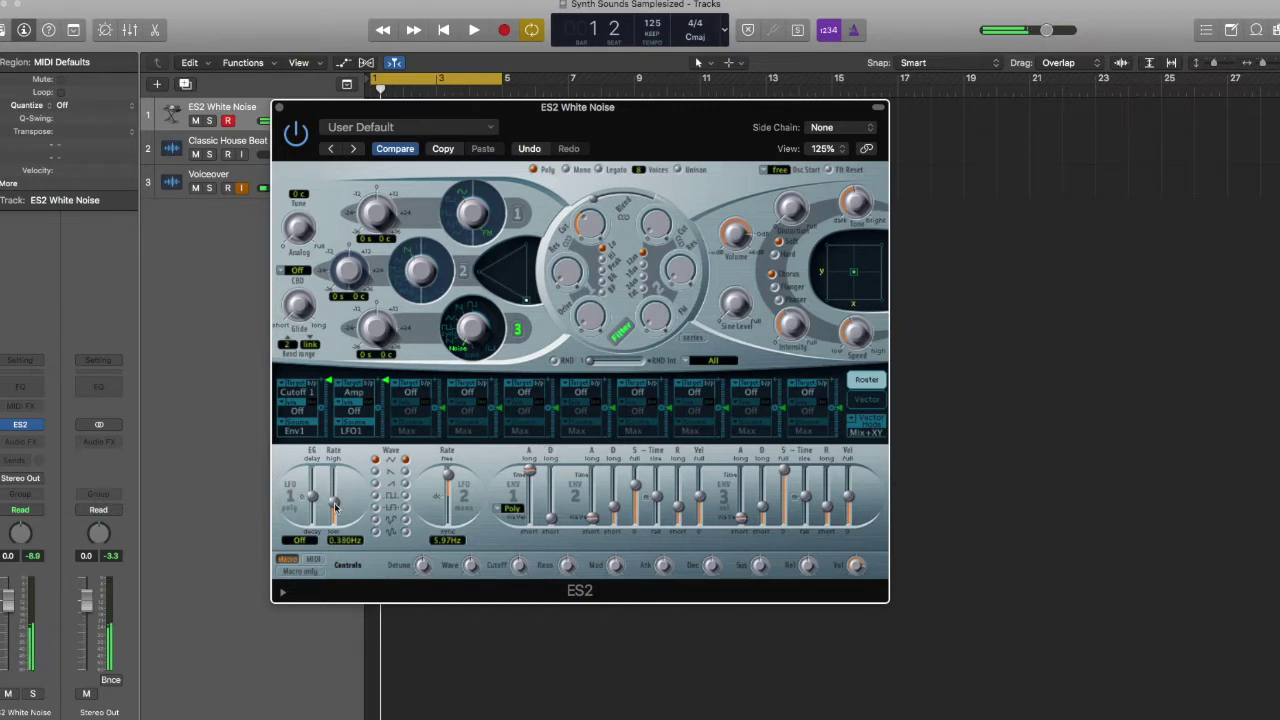
drag(335, 508, 334, 490)
drag(388, 384, 388, 415)
Step: Close the ES2 window and play back the project to hear the white noise sound
click(280, 108)
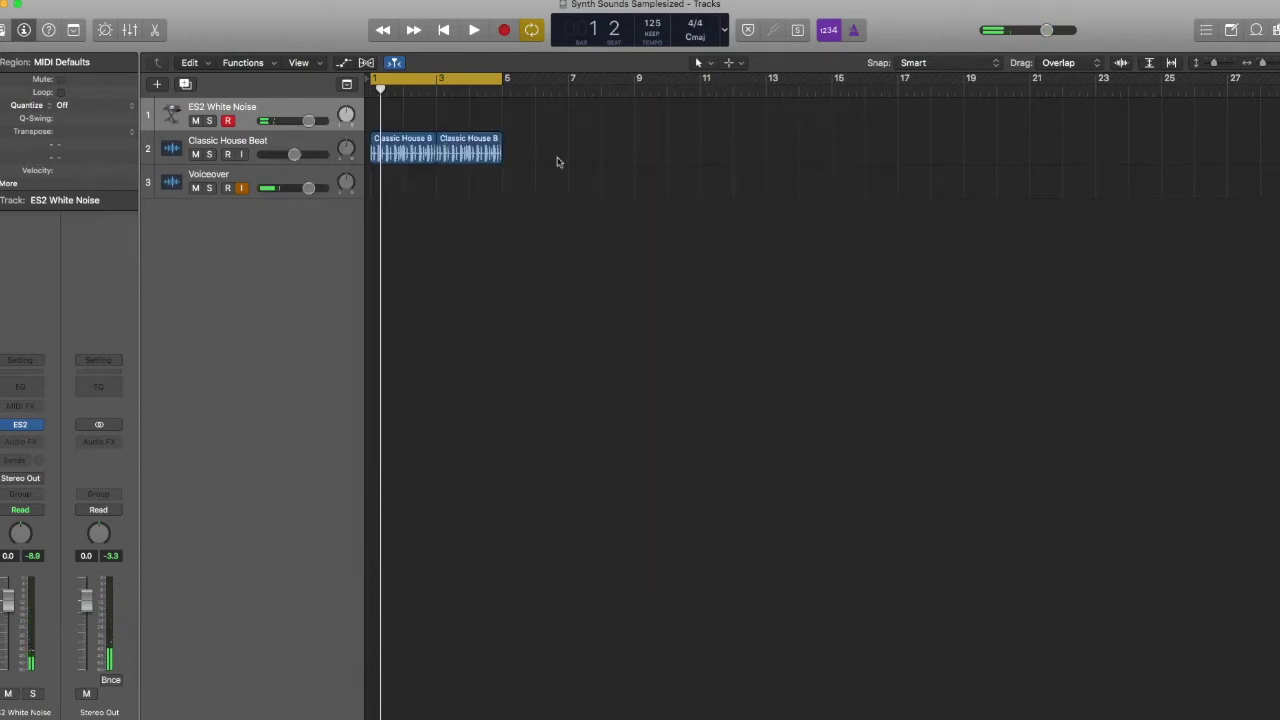
key(space)
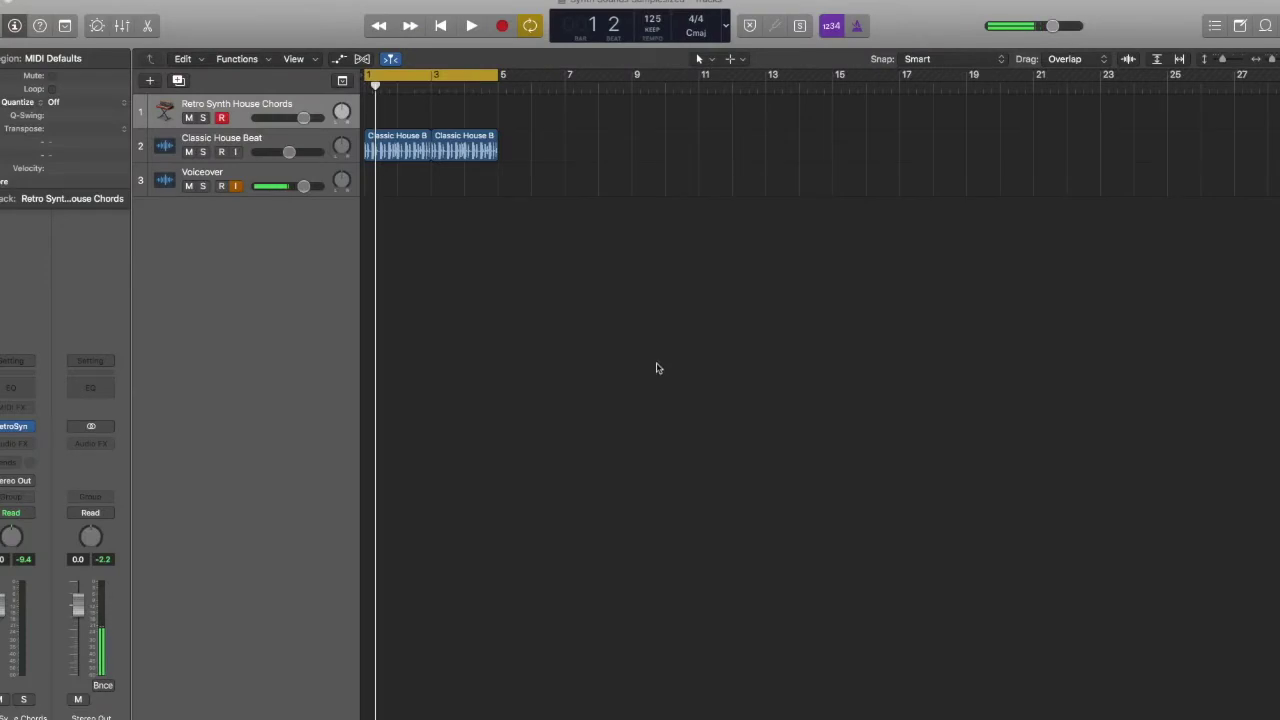
Step: Open the Retro Synth instrument on the Retro Synth House Chords track and place its window clear of the screen edge
click(15, 428)
drag(550, 211, 550, 57)
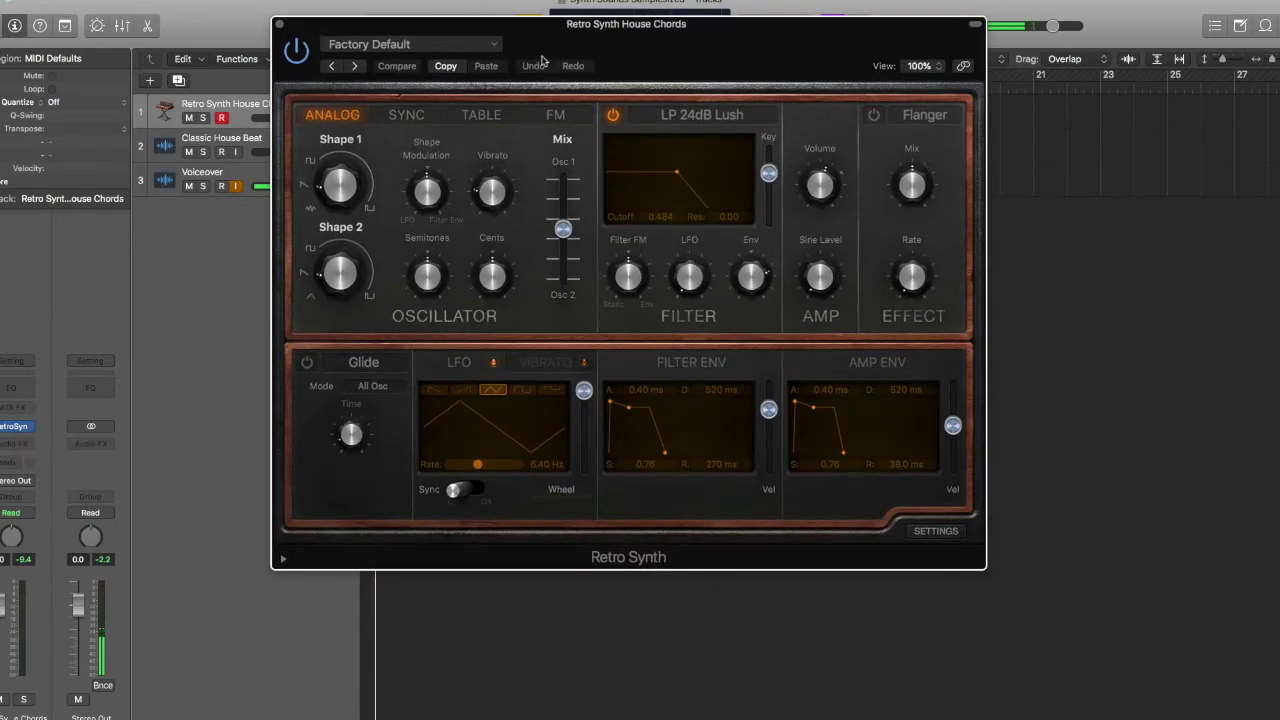
drag(557, 49, 540, 92)
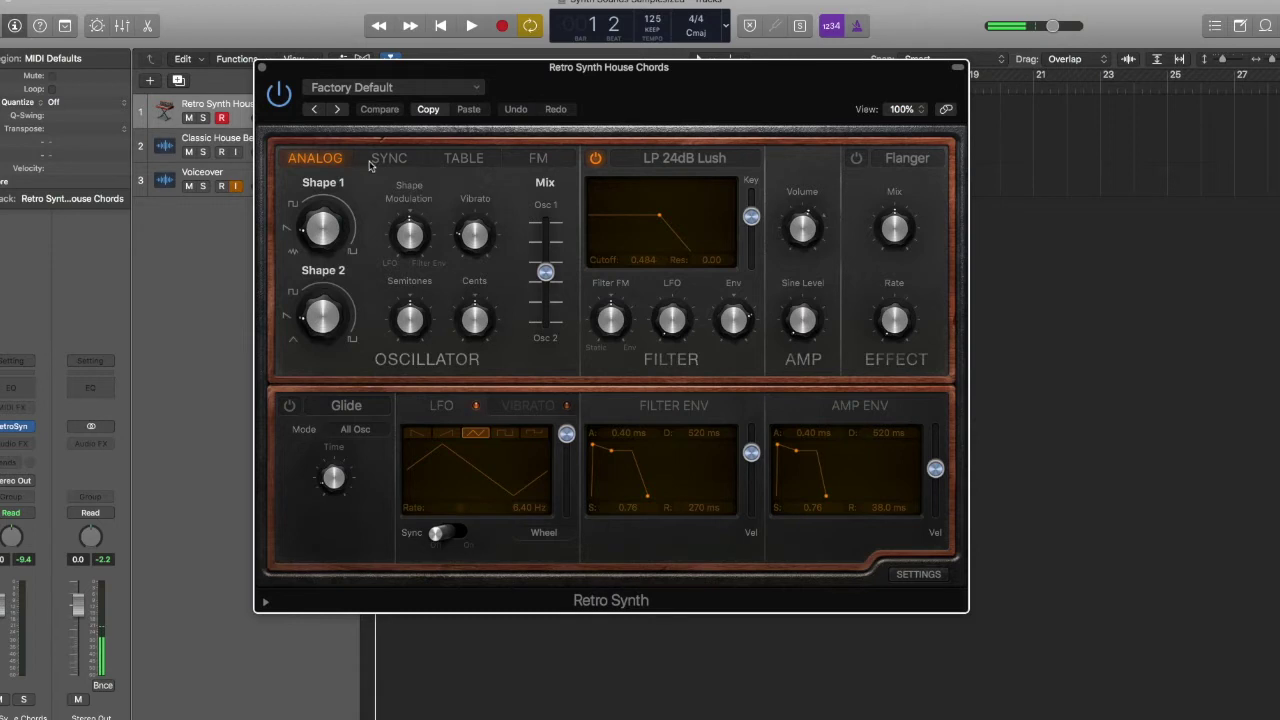
Step: Look through the Sync, Table and FM oscillator modes and return to Analog
mouse_move(343, 196)
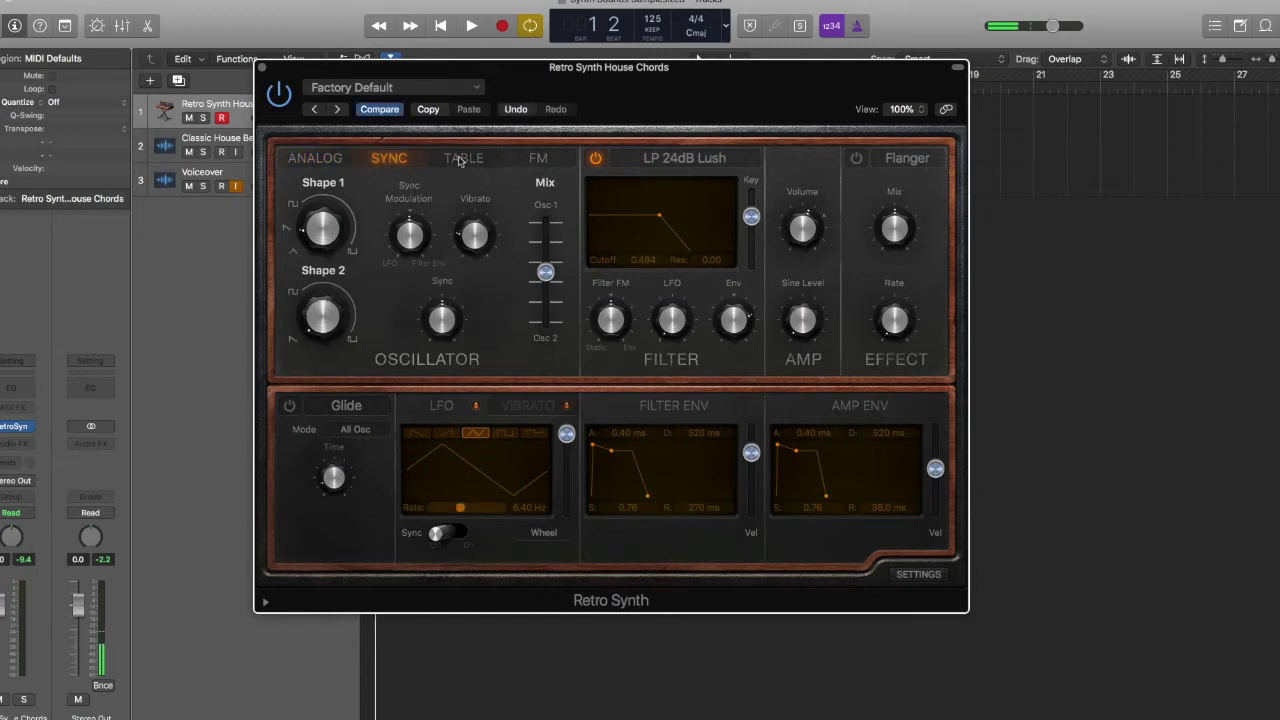
click(462, 160)
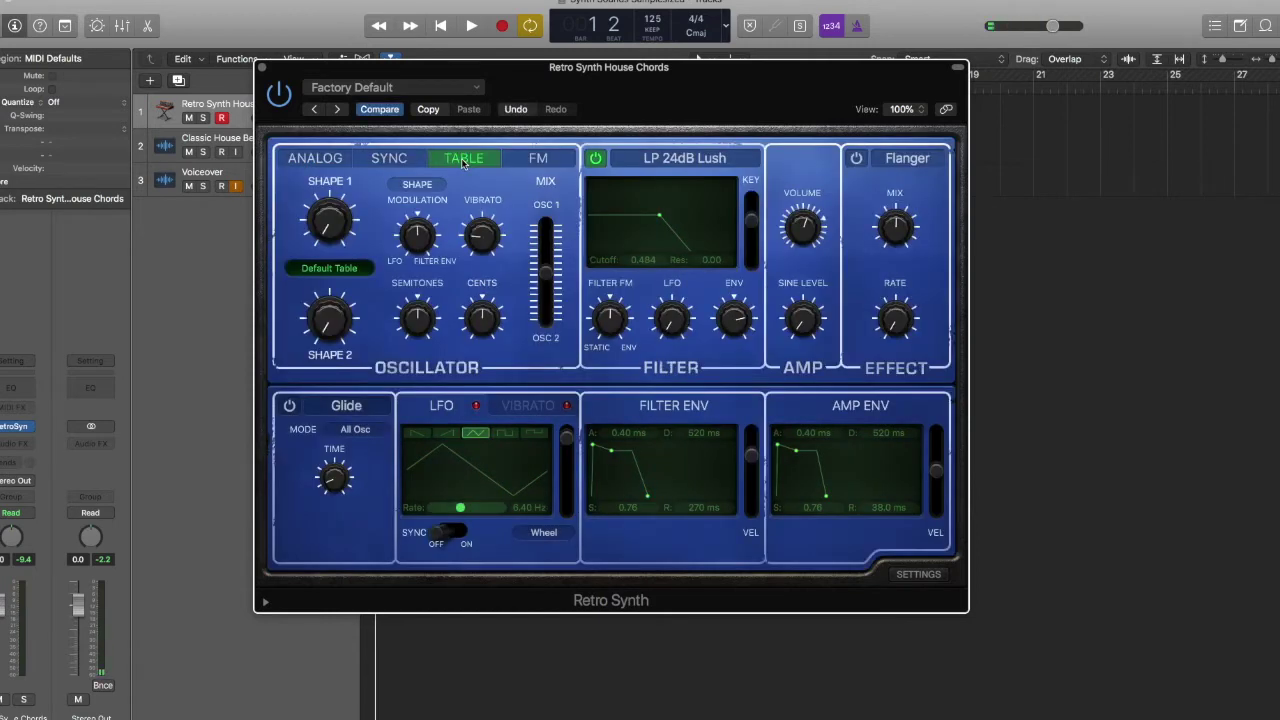
click(538, 160)
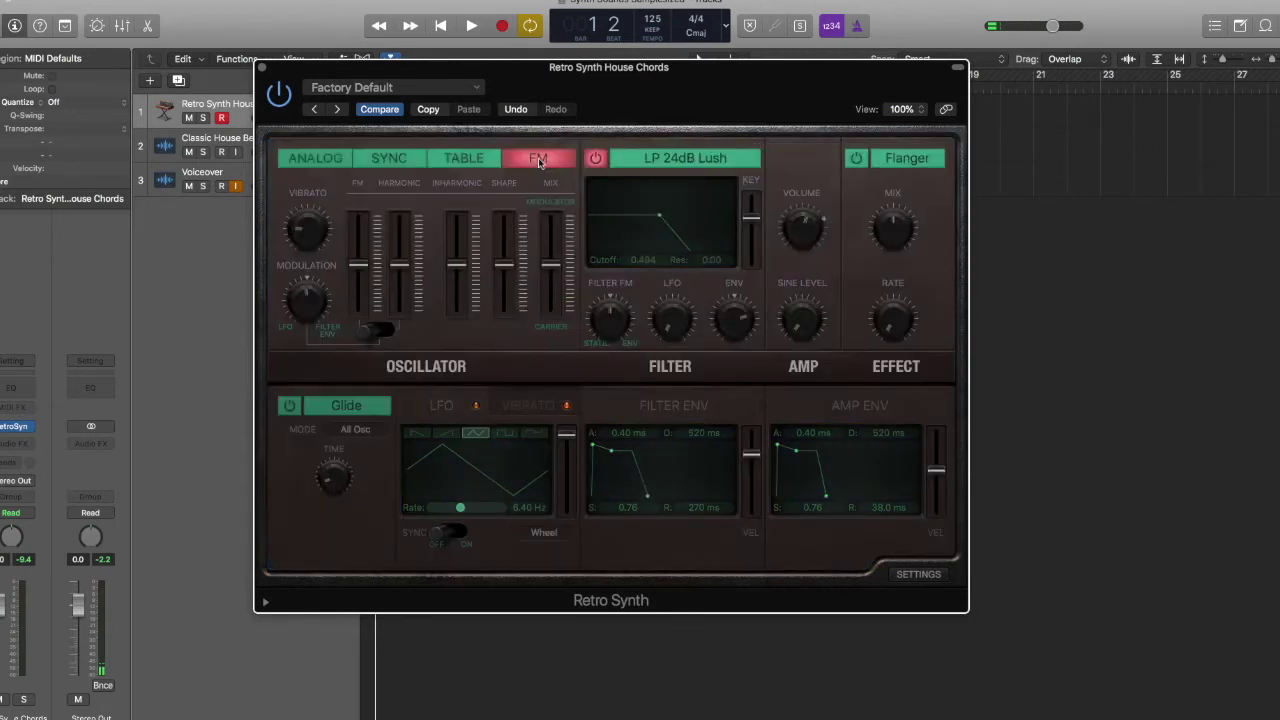
click(336, 163)
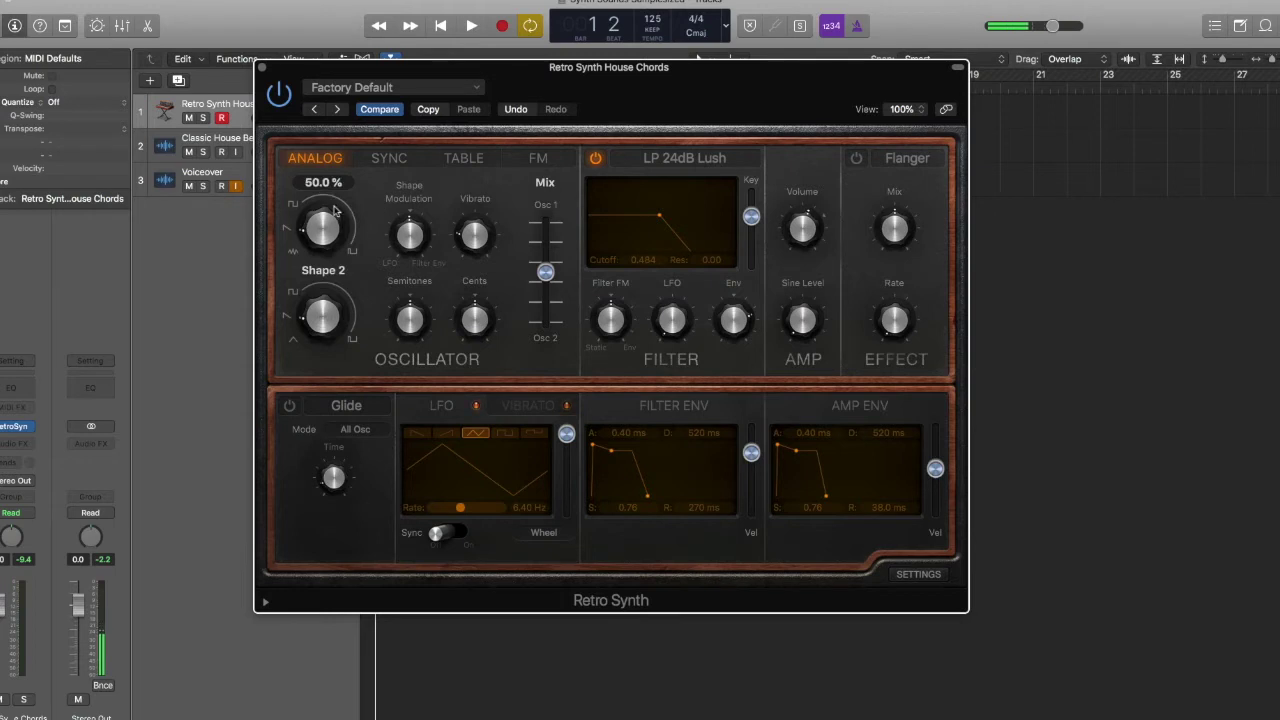
Step: Turn oscillator Shape 1 past the square wave to a setting of about 27%
mouse_move(324, 338)
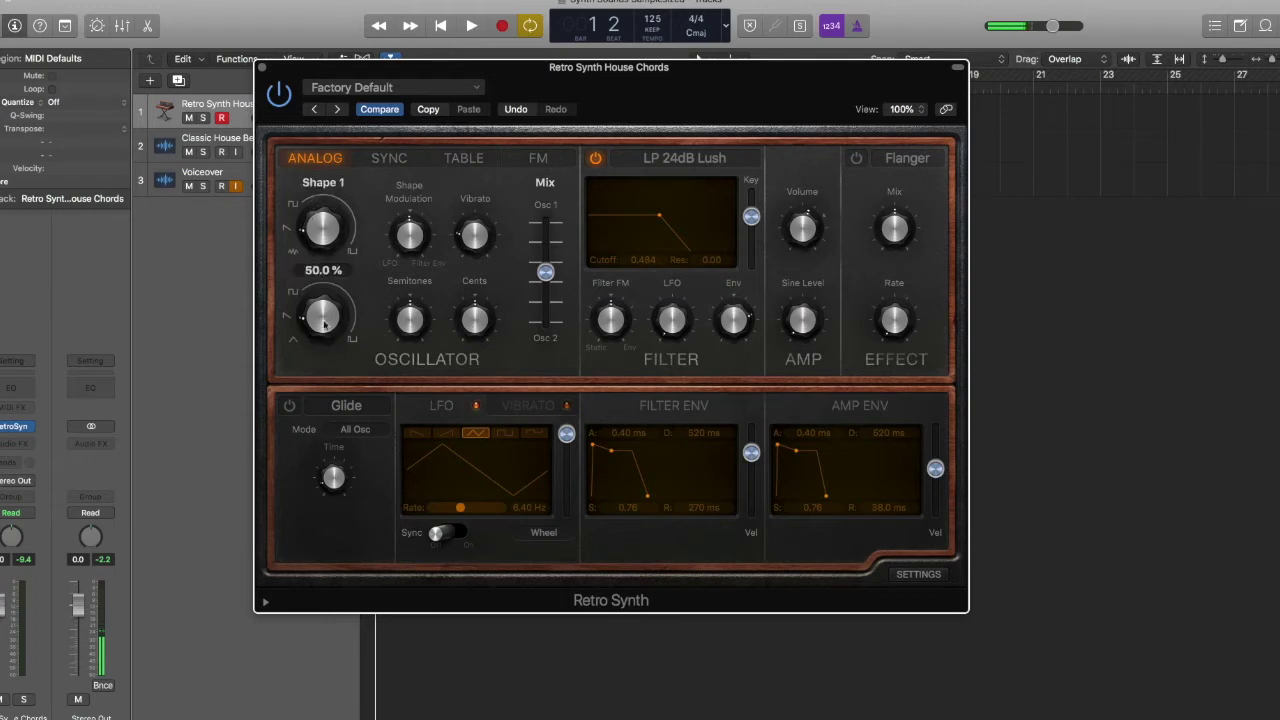
mouse_move(318, 240)
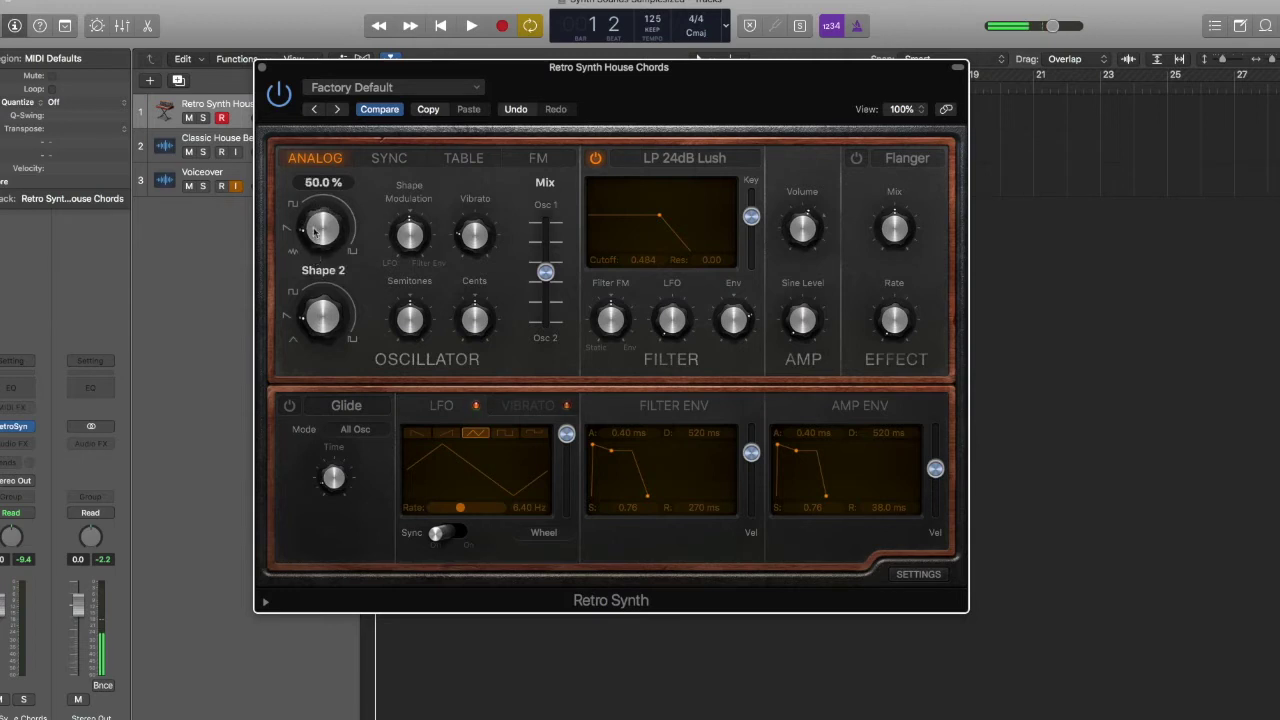
mouse_move(314, 238)
mouse_down()
mouse_move(309, 220)
mouse_move(328, 236)
mouse_move(332, 150)
mouse_move(330, 236)
mouse_move(302, 220)
mouse_up()
mouse_move(332, 234)
mouse_down()
mouse_move(323, 217)
mouse_move(302, 228)
mouse_move(324, 256)
mouse_move(331, 233)
mouse_move(330, 258)
mouse_move(338, 212)
mouse_move(334, 246)
mouse_move(336, 214)
mouse_move(332, 230)
mouse_up()
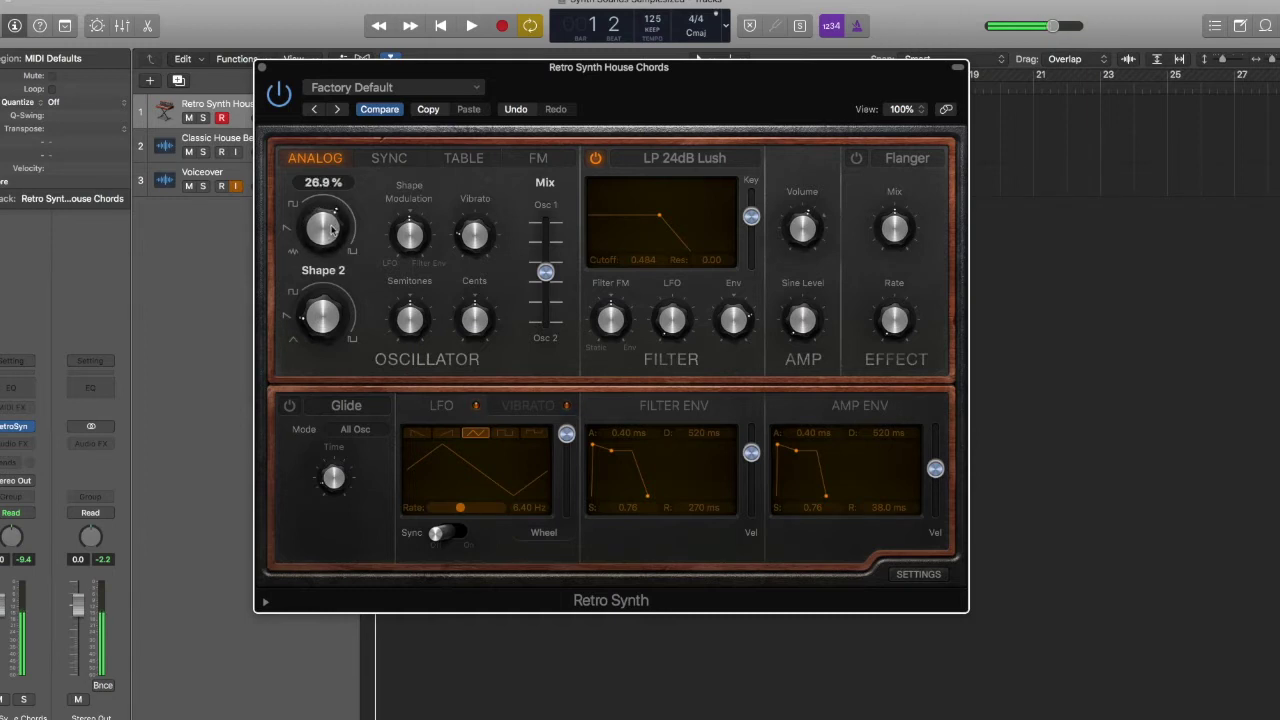
drag(332, 228, 333, 226)
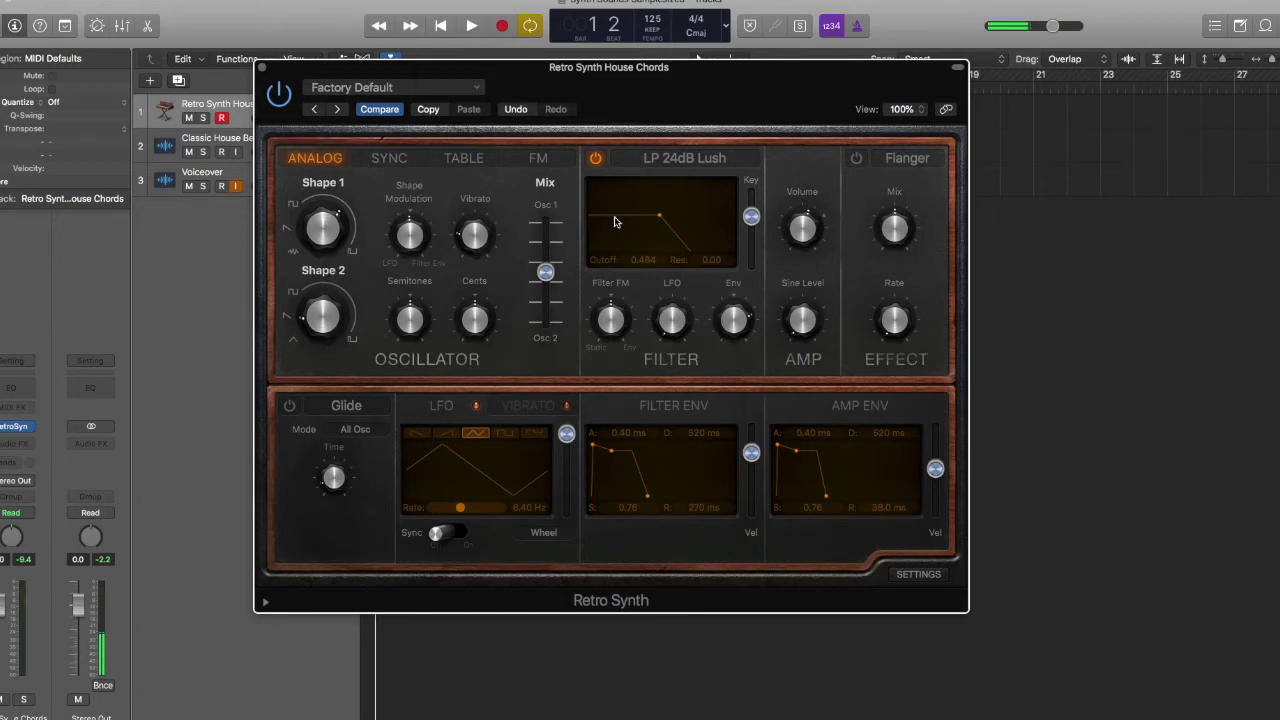
Step: Review the filter types, keep LP 24dB Lush, and lower the filter cutoff to about 0.32
click(666, 160)
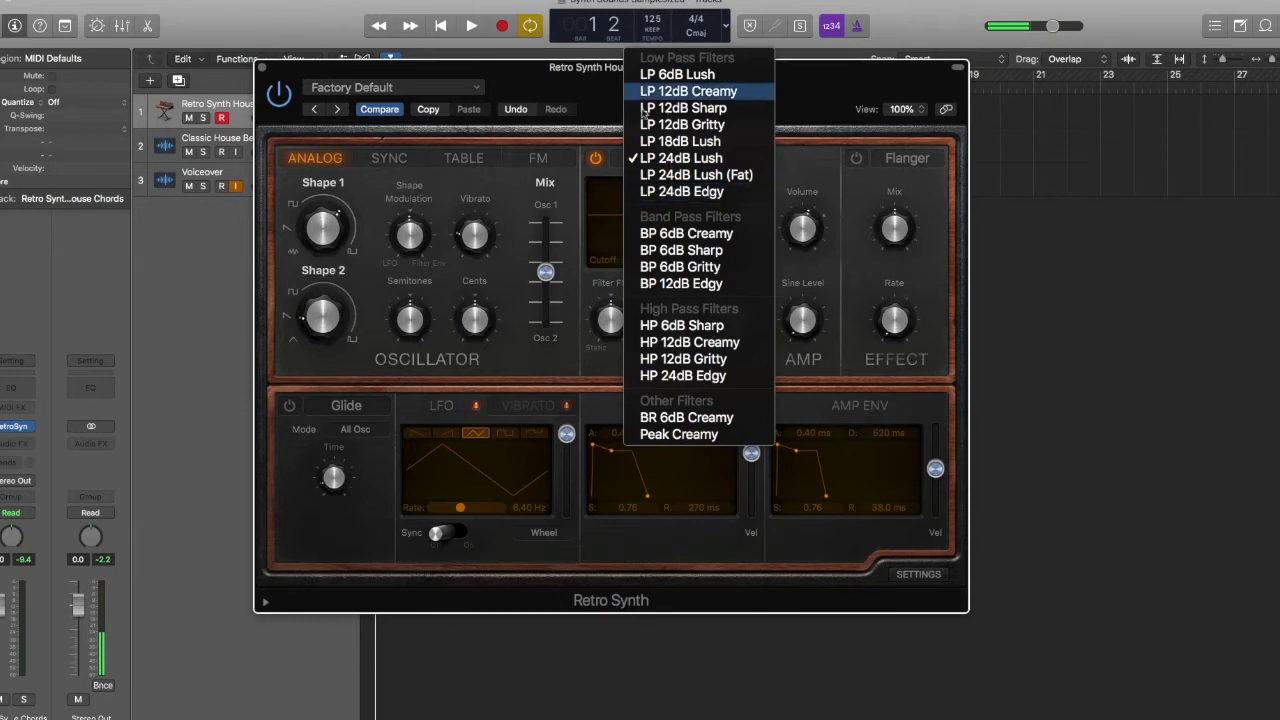
click(600, 192)
click(666, 158)
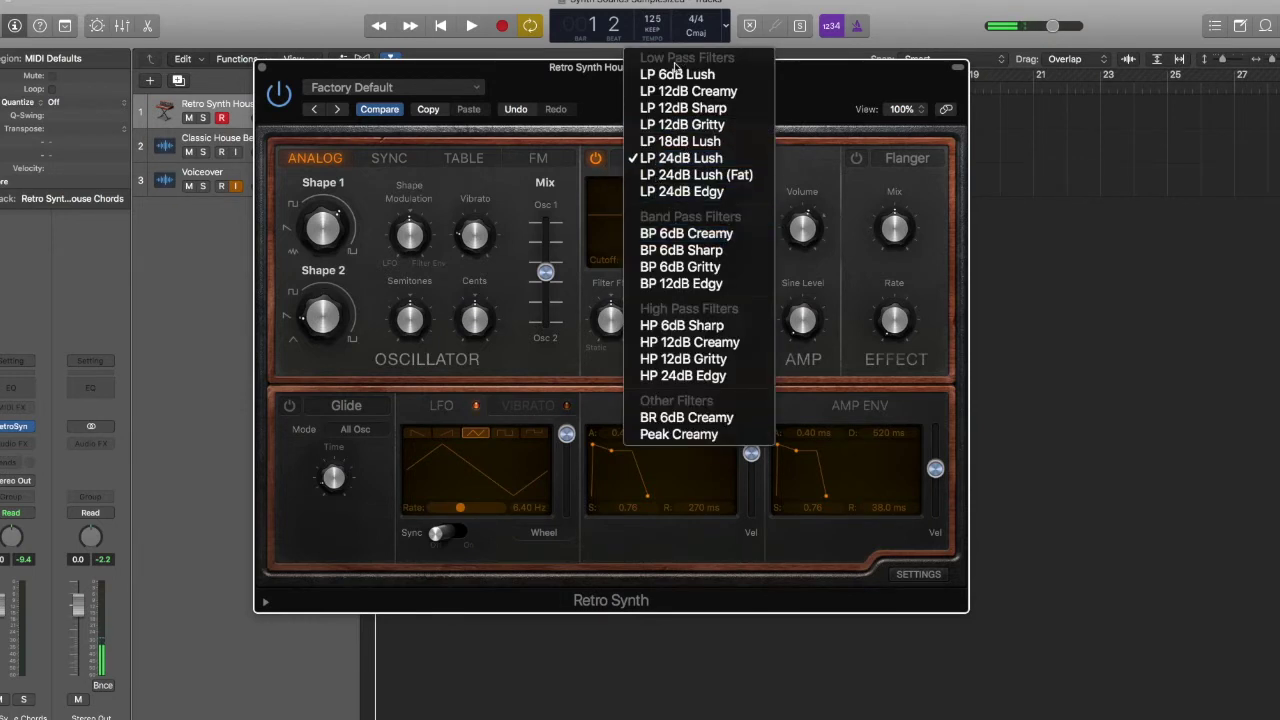
click(668, 160)
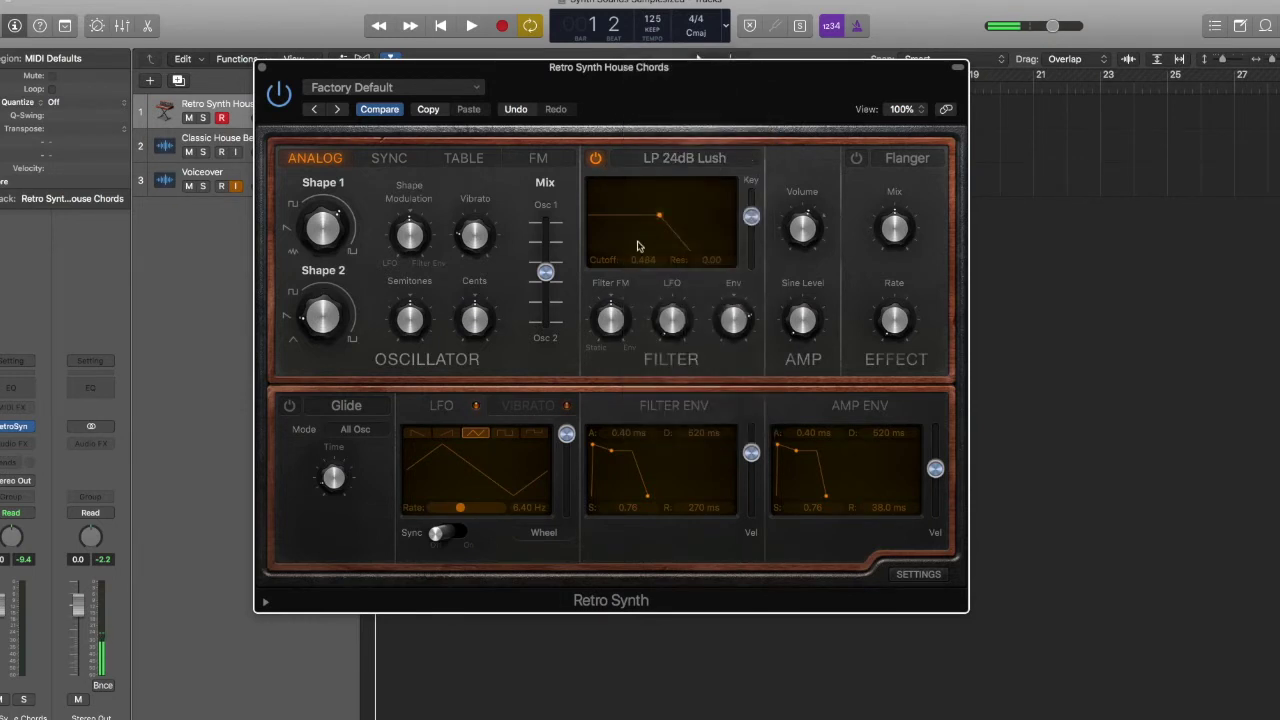
drag(632, 255, 628, 283)
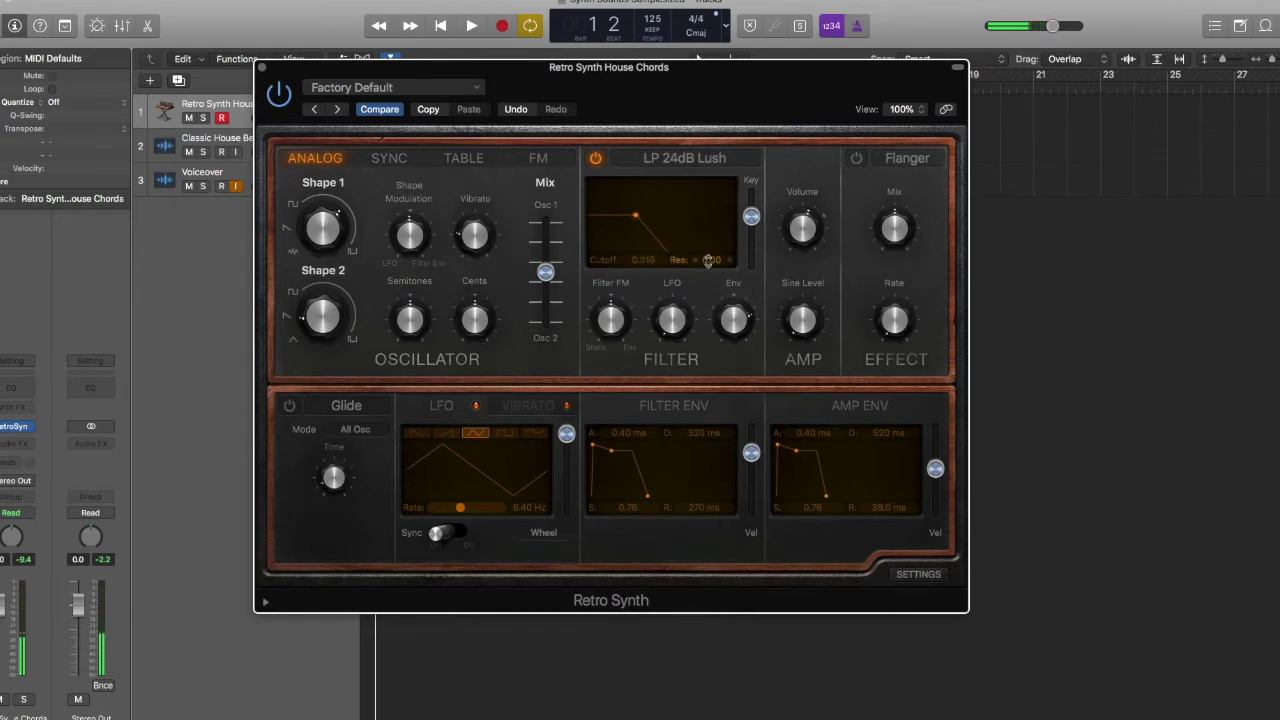
Step: Raise the filter resonance to about 0.39 and cutoff to about 0.37, and adjust the filter envelope amount
drag(637, 230, 637, 214)
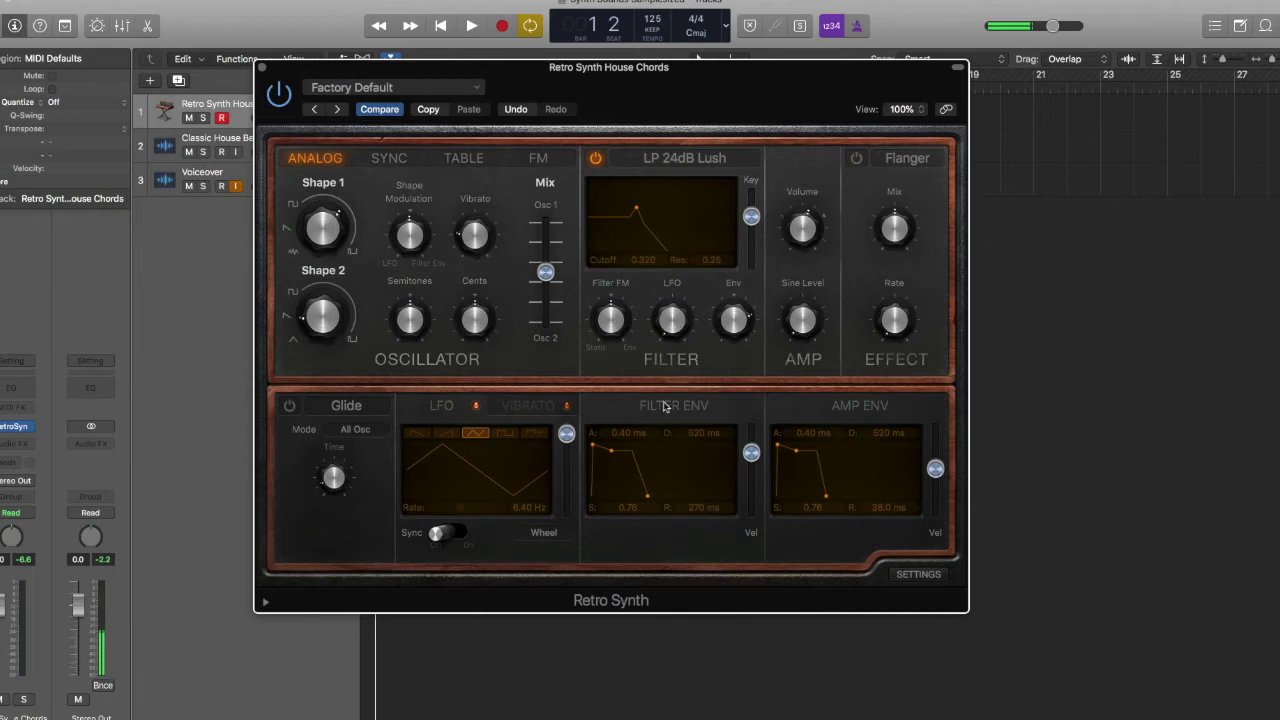
mouse_move(672, 322)
mouse_move(741, 325)
drag(745, 288, 722, 318)
drag(673, 318, 731, 315)
drag(618, 434, 618, 420)
mouse_move(635, 207)
mouse_down()
mouse_move(617, 211)
mouse_move(651, 206)
mouse_move(602, 208)
mouse_move(651, 212)
mouse_move(643, 204)
mouse_up()
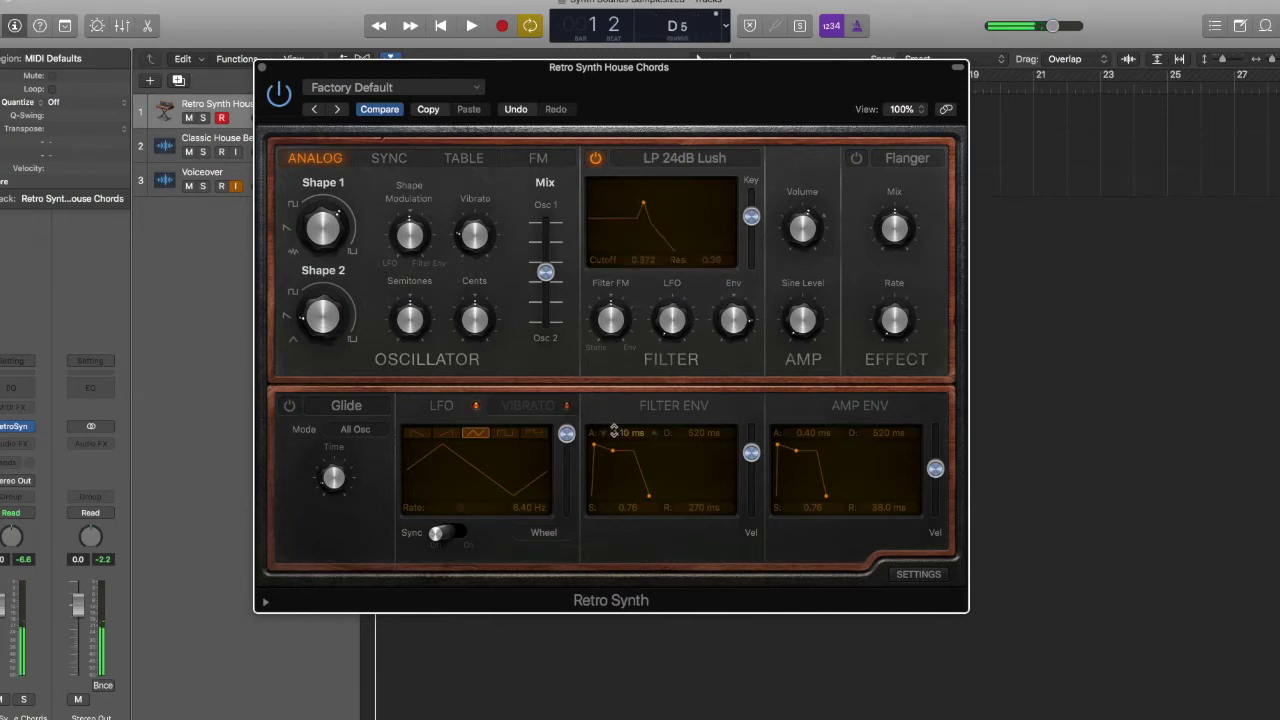
Step: Shape the filter envelope with 76 ms attack and decay, zero sustain and a release of about 18 ms
drag(598, 447, 601, 448)
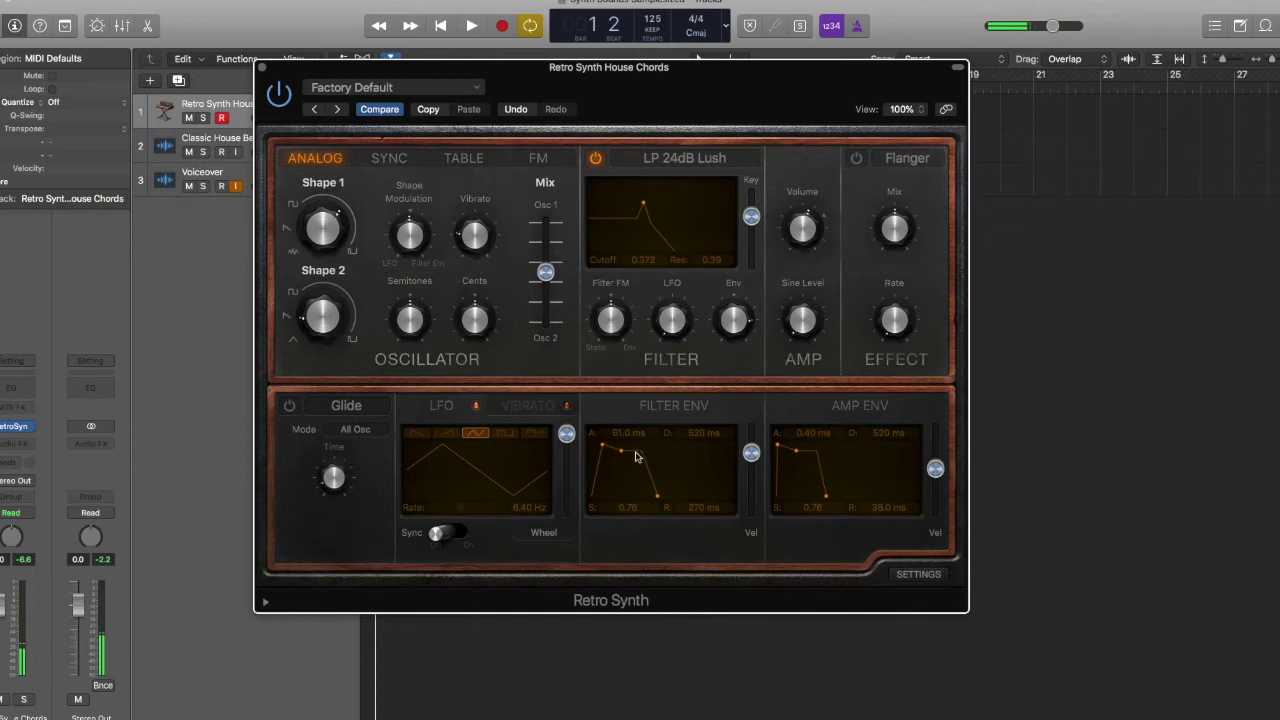
drag(629, 503, 633, 492)
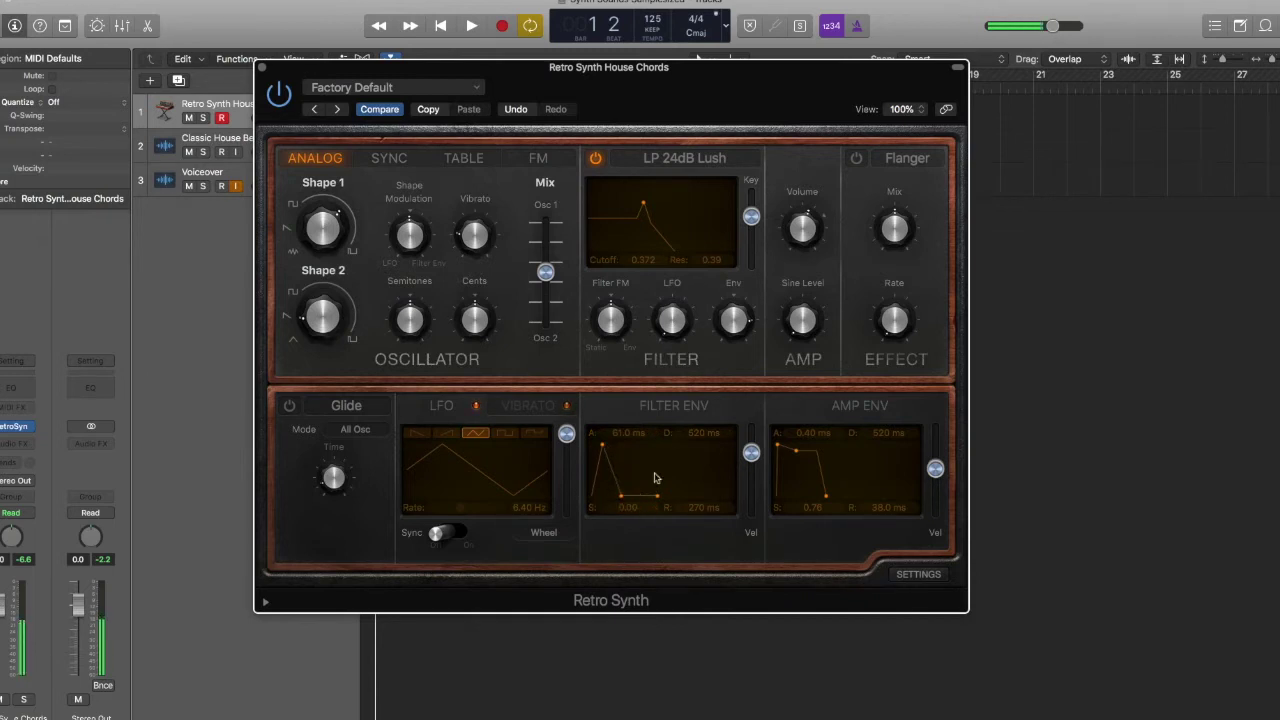
drag(700, 508, 737, 508)
drag(703, 433, 703, 440)
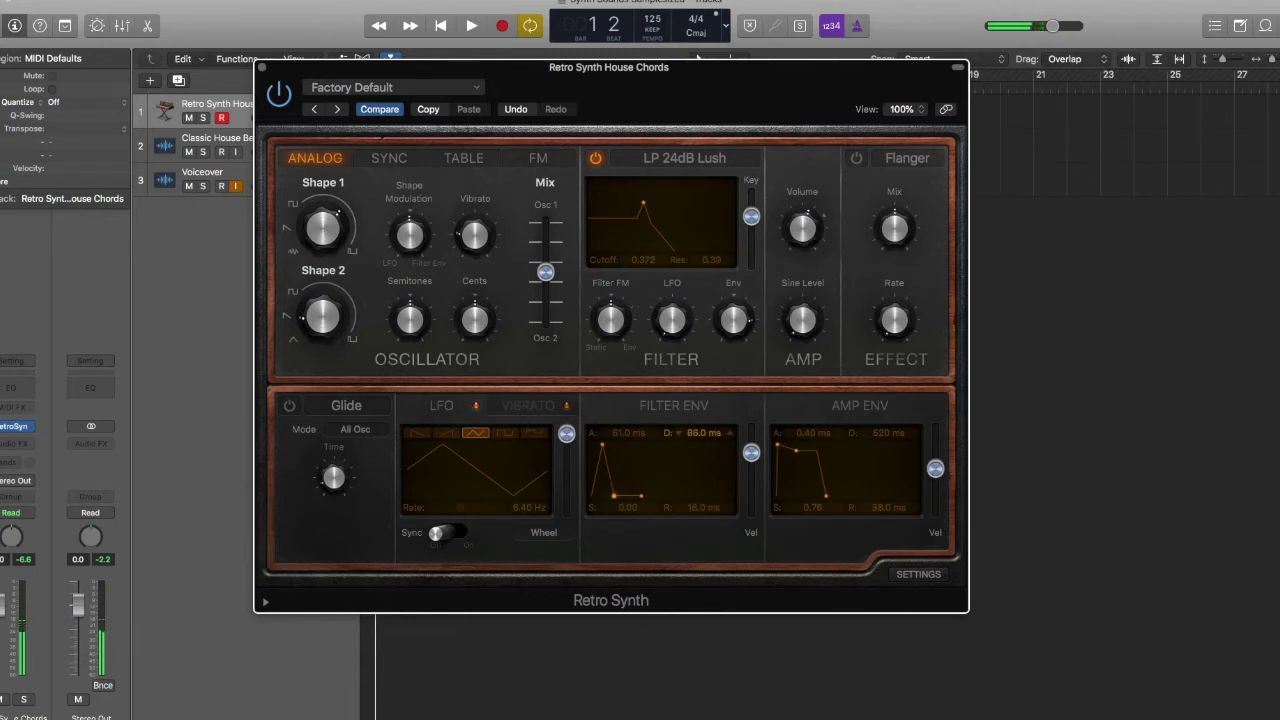
drag(628, 433, 628, 440)
Step: Try the filter's envelope amount at 1.00 and bring it back down
mouse_move(730, 330)
drag(733, 323, 735, 282)
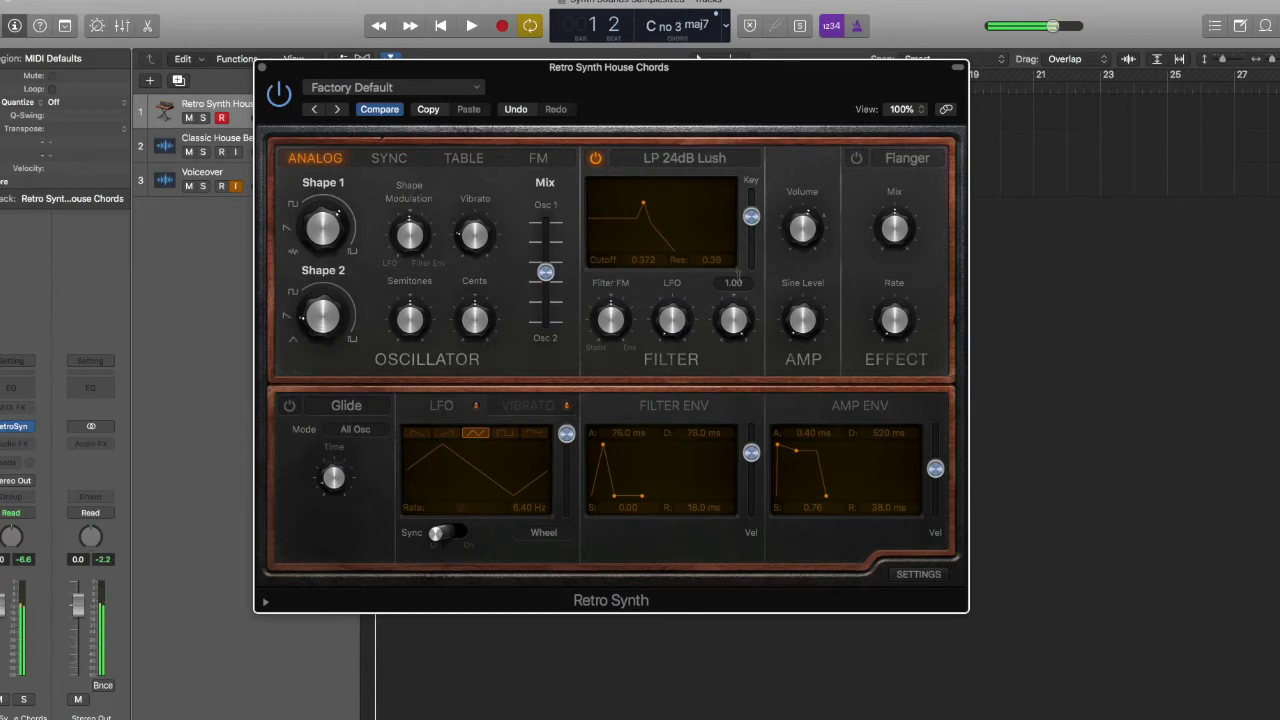
drag(723, 312, 727, 343)
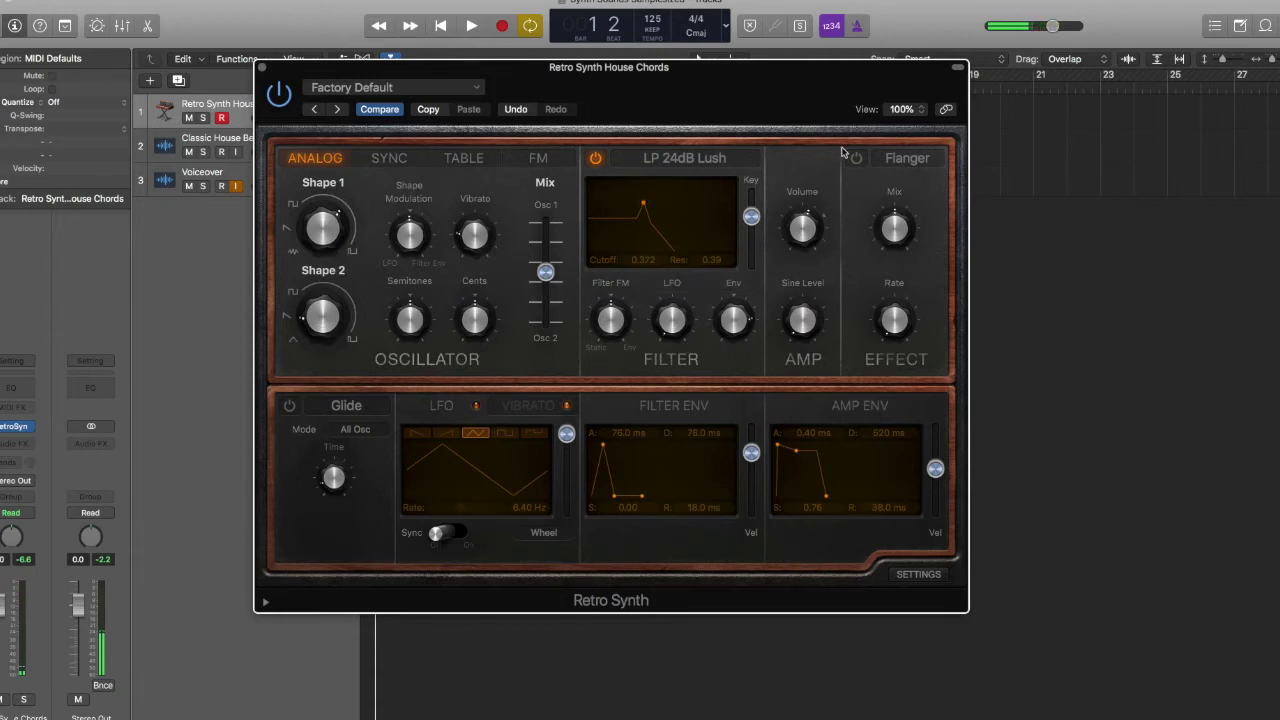
Step: Enable the effect section with Chorus and adjust its rate and mix
click(908, 159)
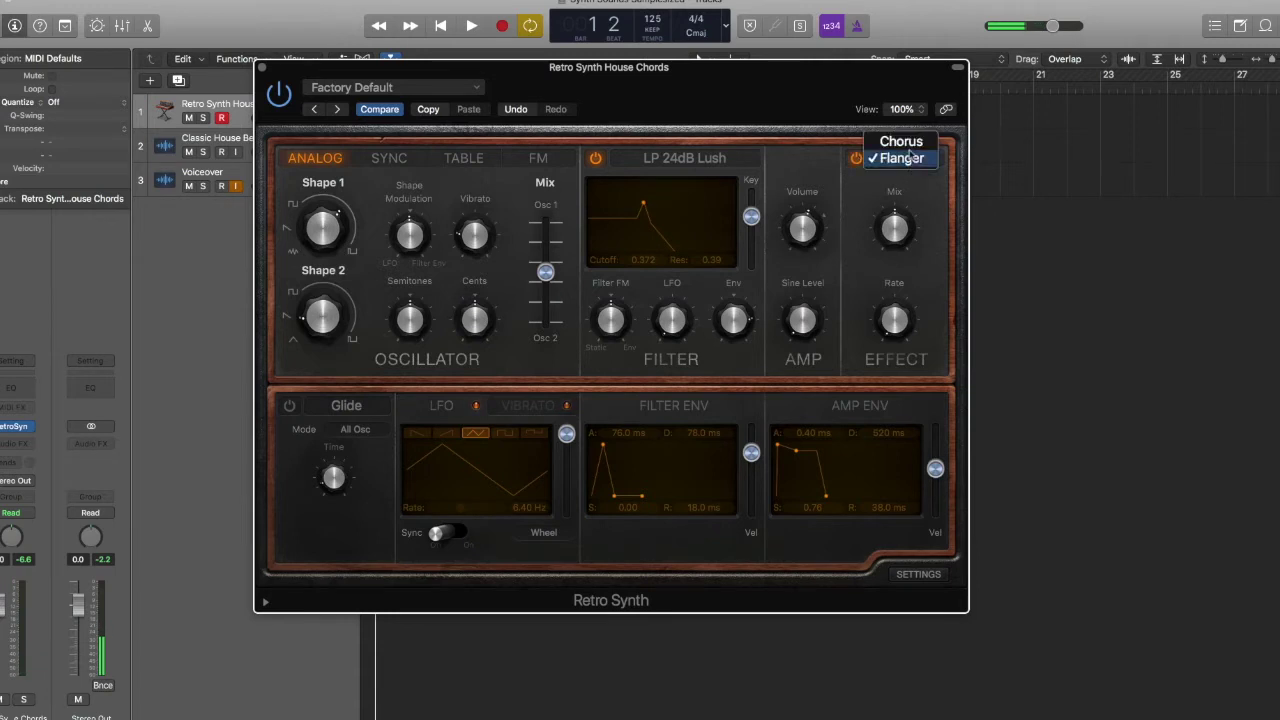
click(912, 148)
mouse_move(903, 308)
drag(903, 305, 903, 306)
mouse_move(899, 232)
drag(899, 232, 899, 238)
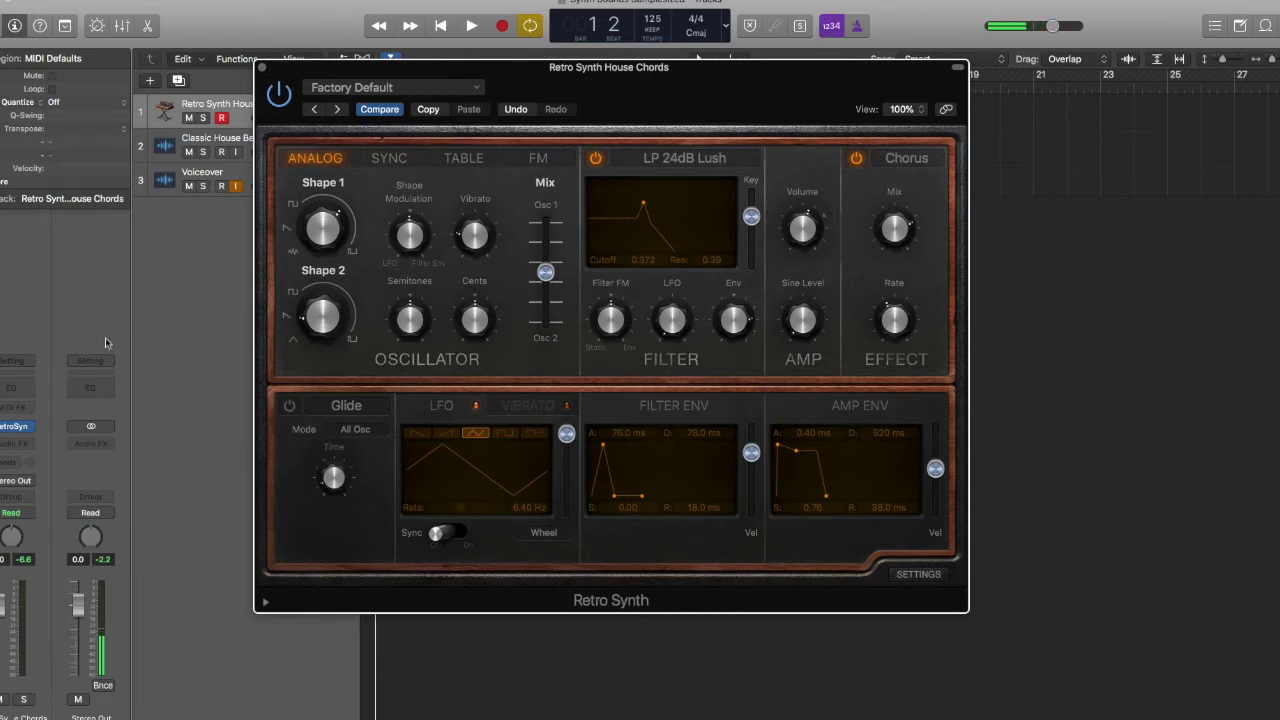
Step: Add the Chord Trigger MIDI effect to the Retro Synth track and load its Minor 7, 9 extended harmony preset
click(11, 409)
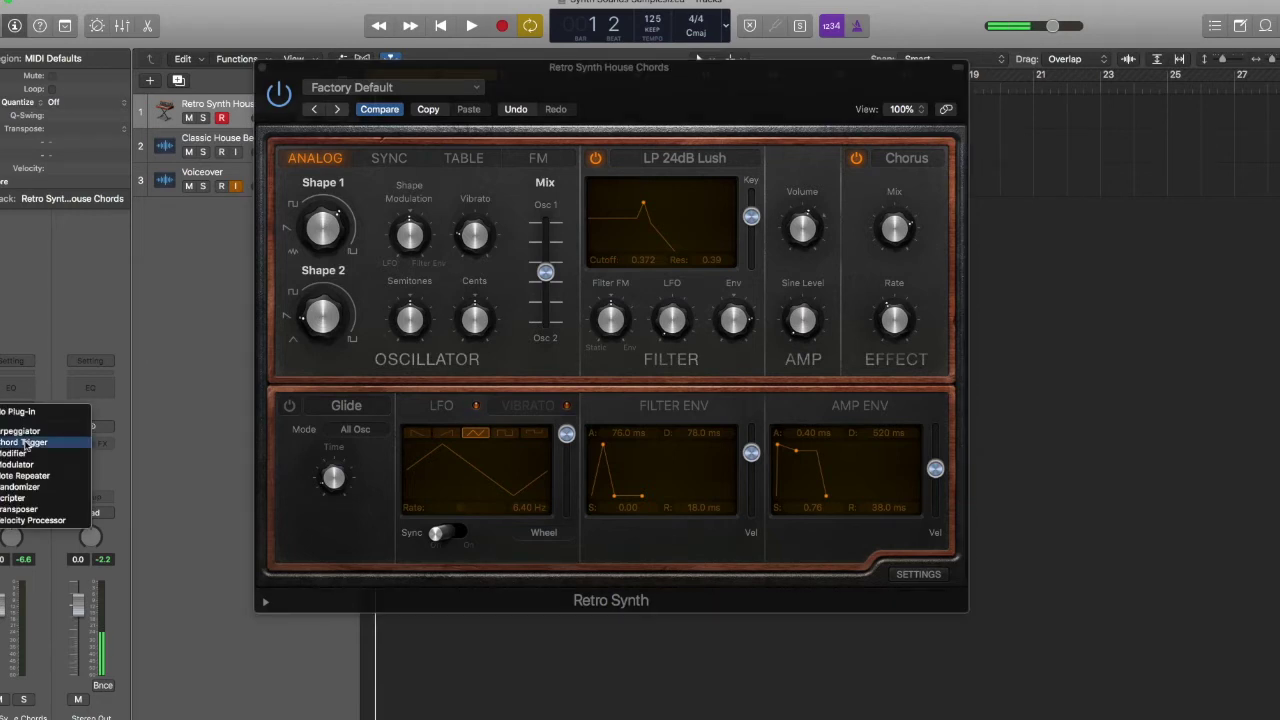
click(24, 442)
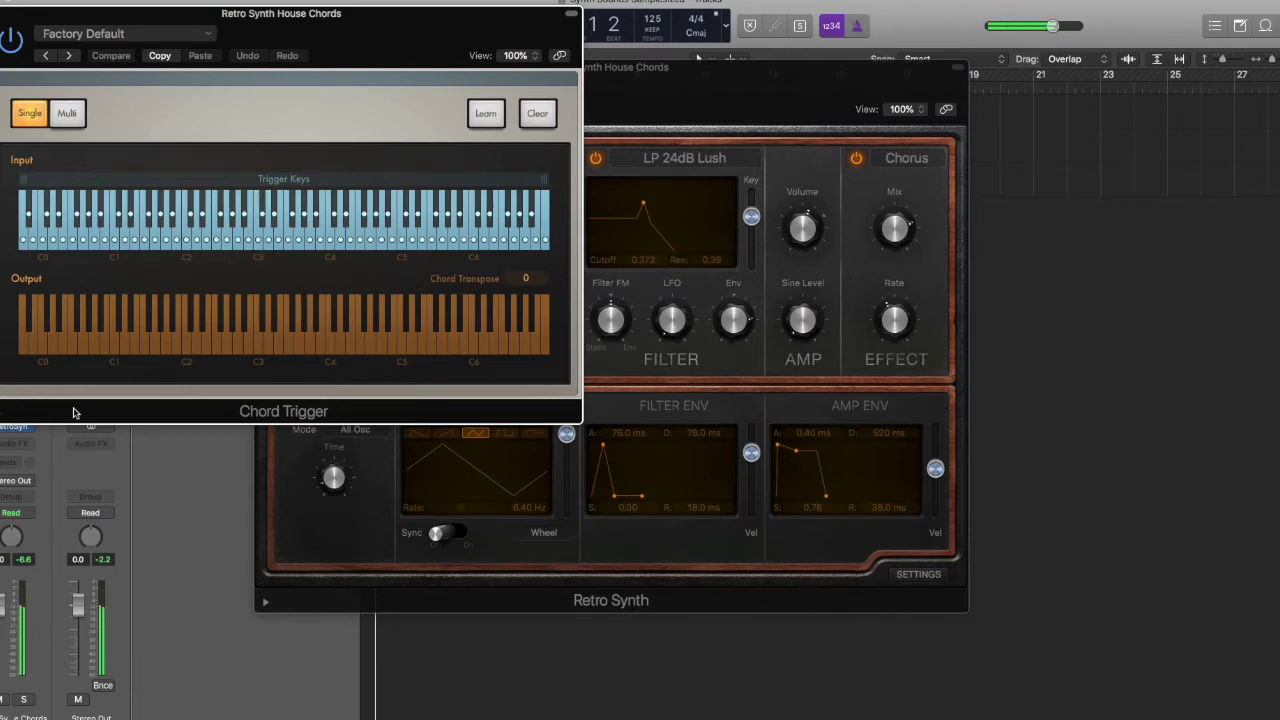
click(136, 34)
mouse_move(168, 311)
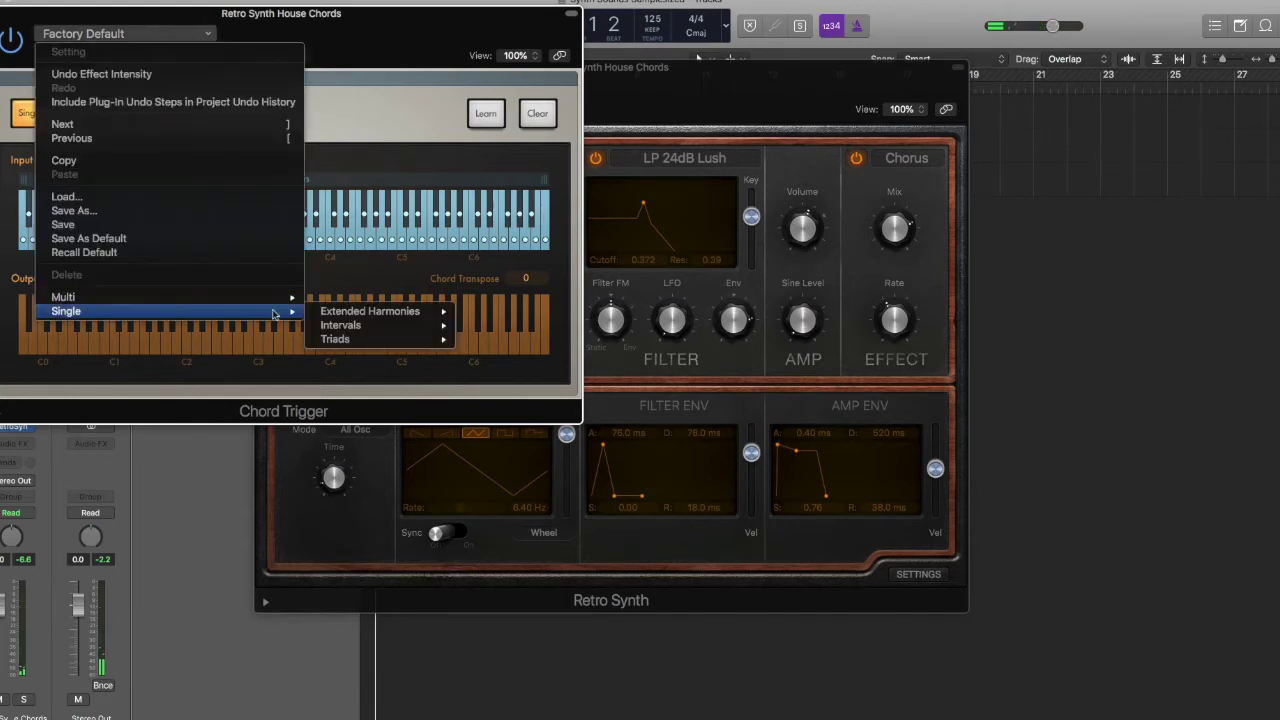
mouse_move(340, 312)
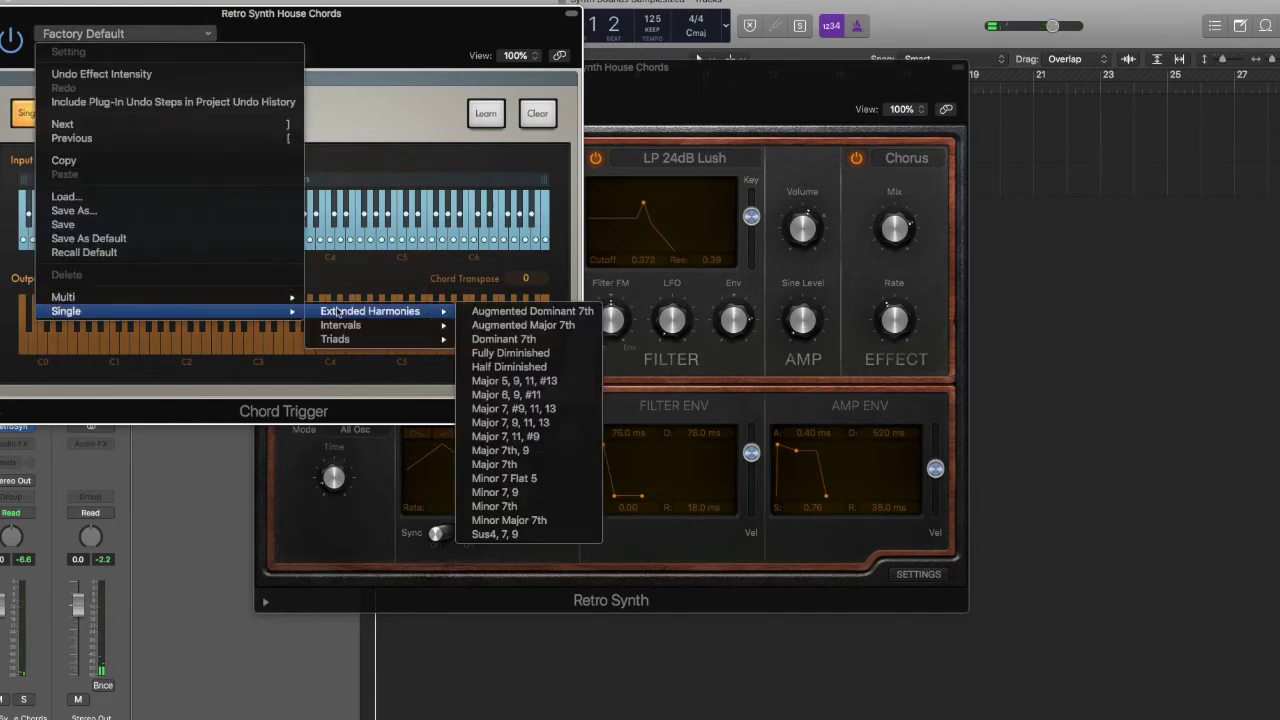
click(494, 493)
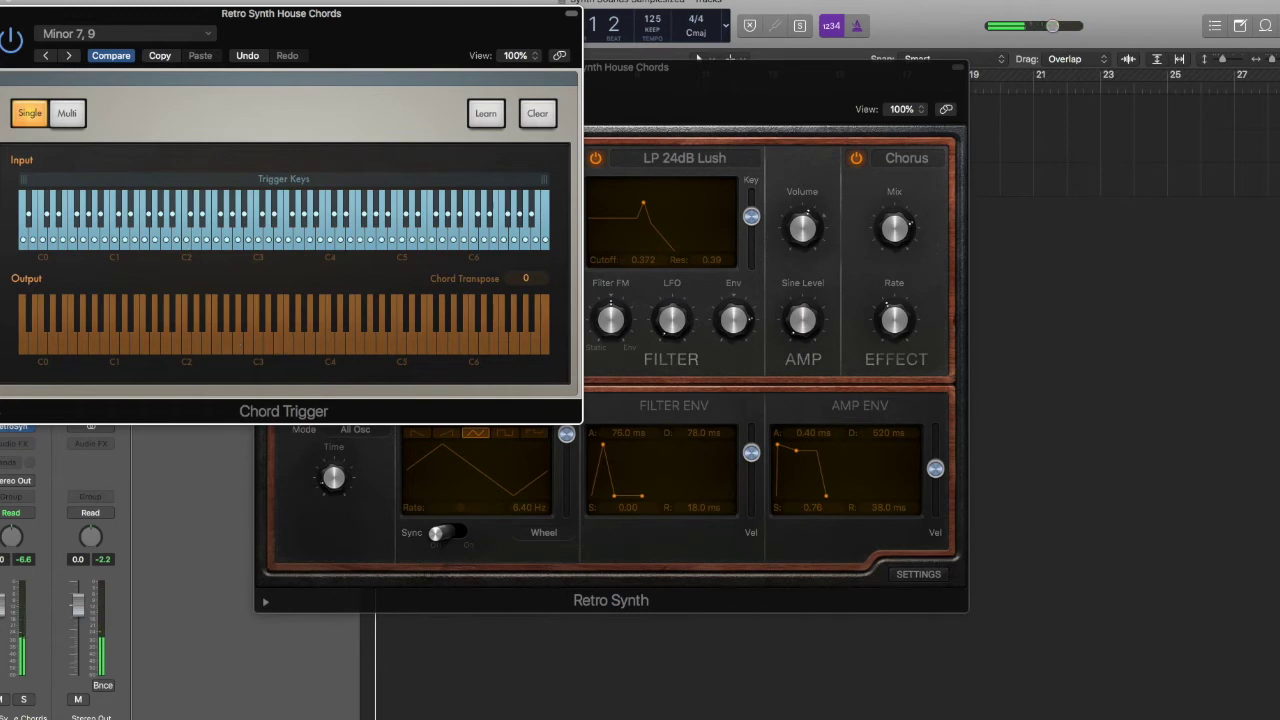
Step: Close the Chord Trigger and Retro Synth windows and play the project
key(super+w)
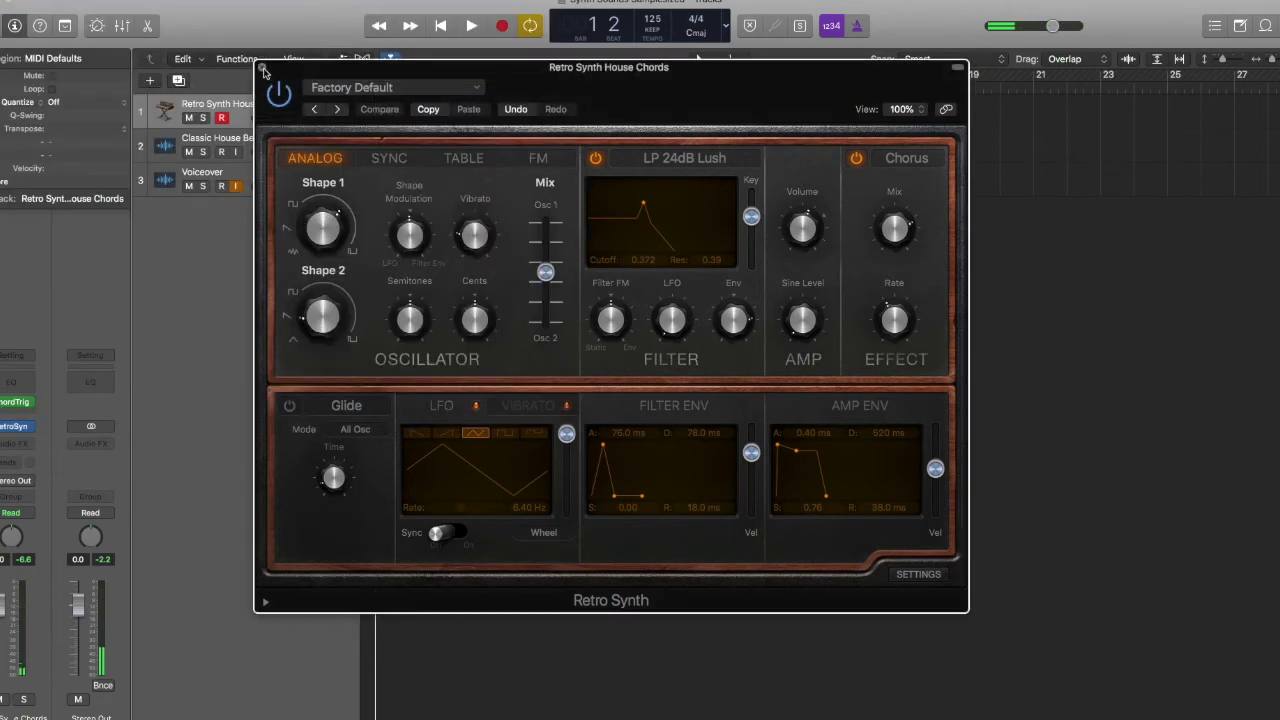
key(super+w)
key(space)
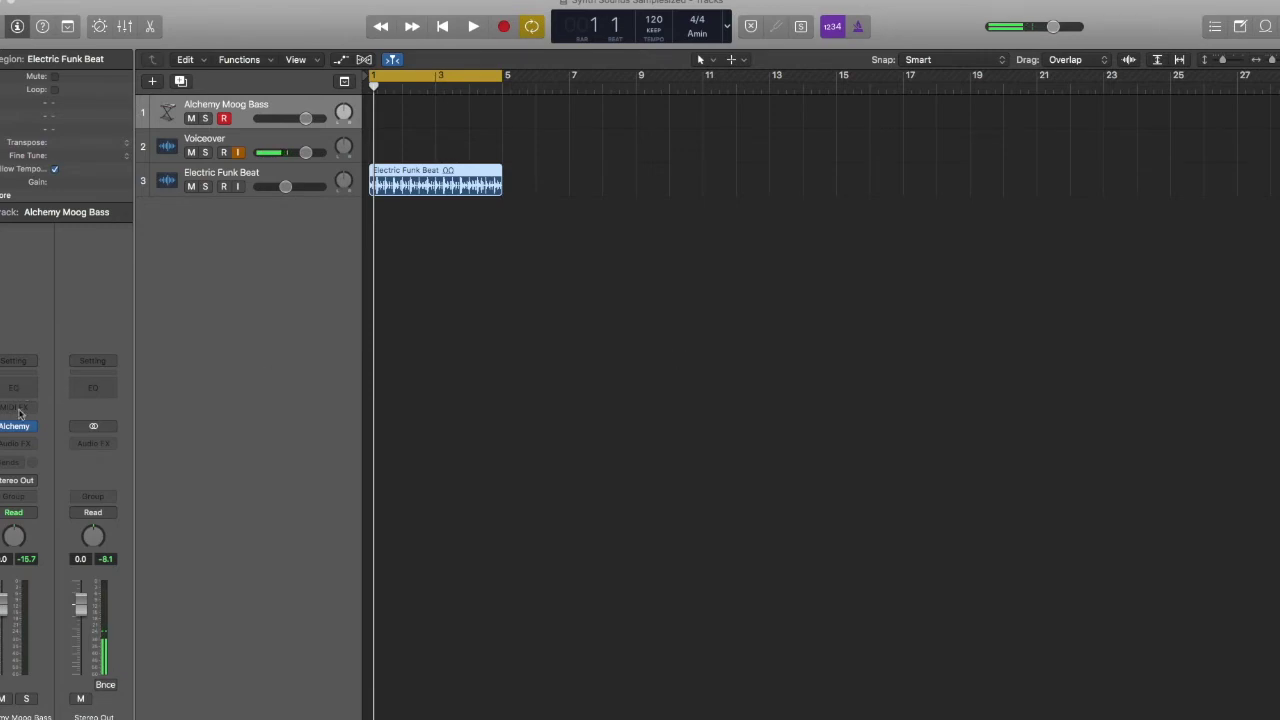
Step: Open the Alchemy instrument on the Alchemy Moog Bass track and look through its preset browser
mouse_move(14, 430)
click(14, 426)
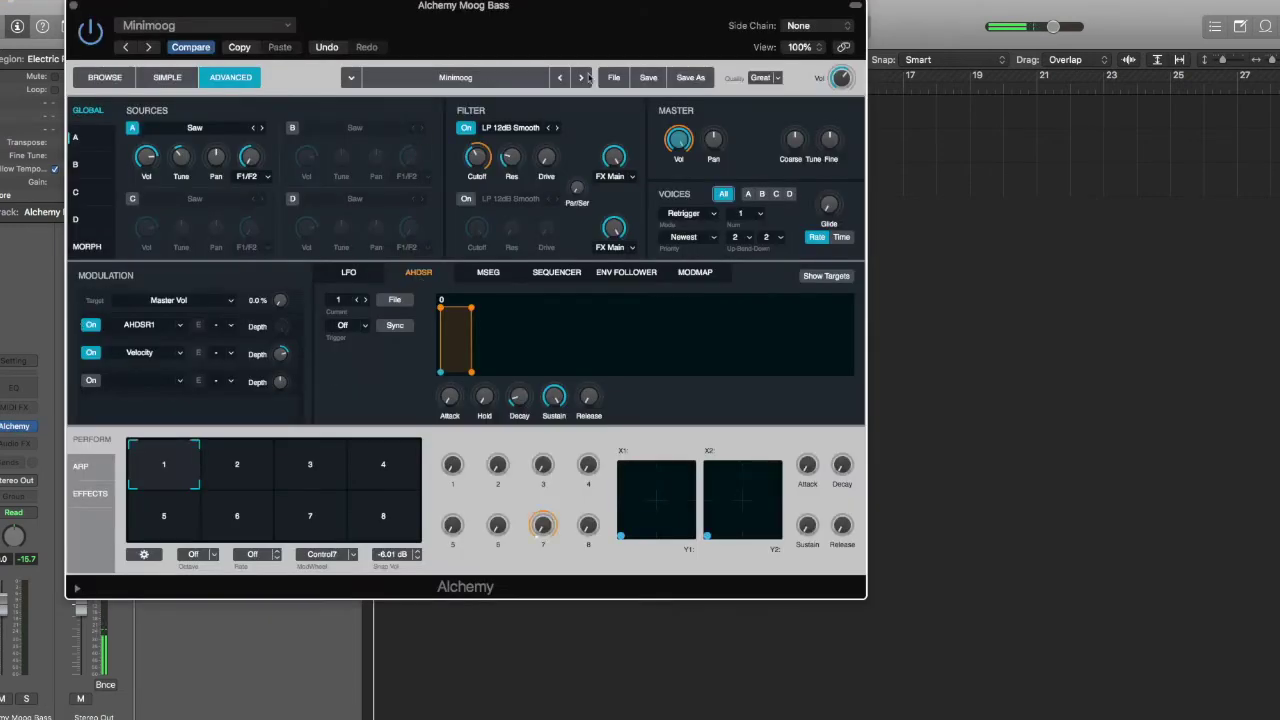
click(96, 80)
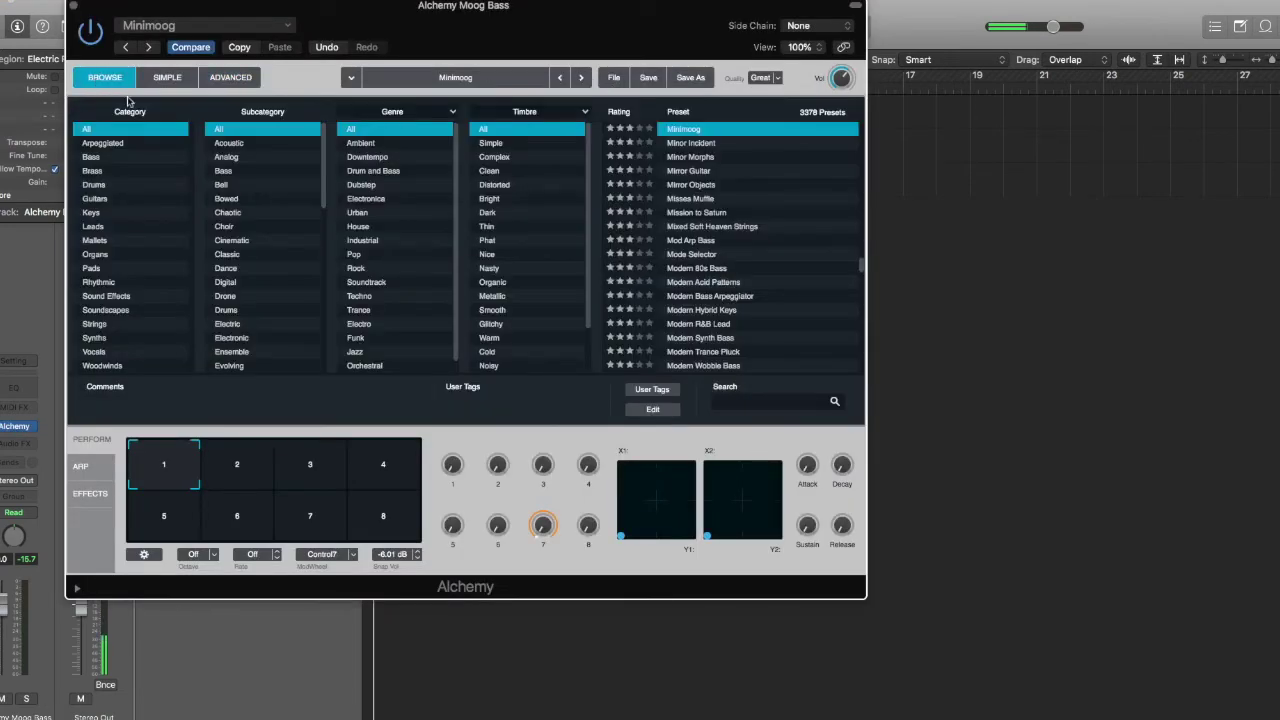
scroll(677, 177, down, 5)
scroll(677, 177, up, 10)
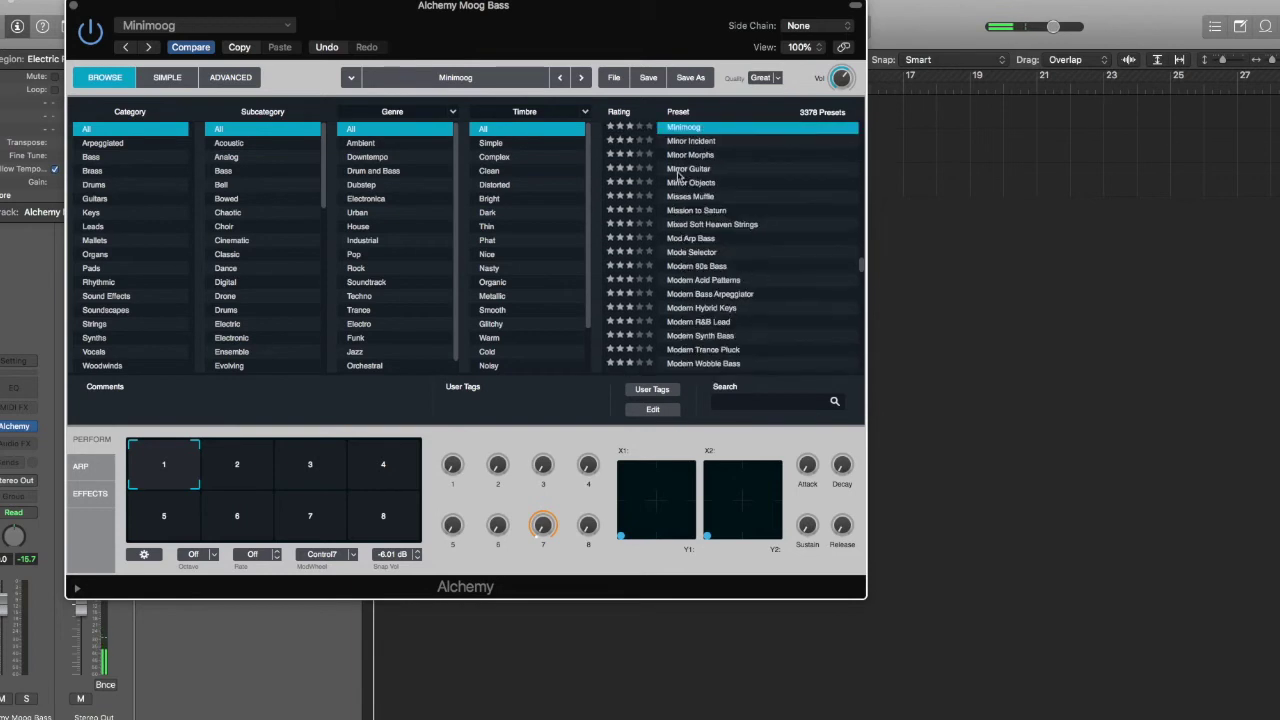
scroll(677, 177, up, 5)
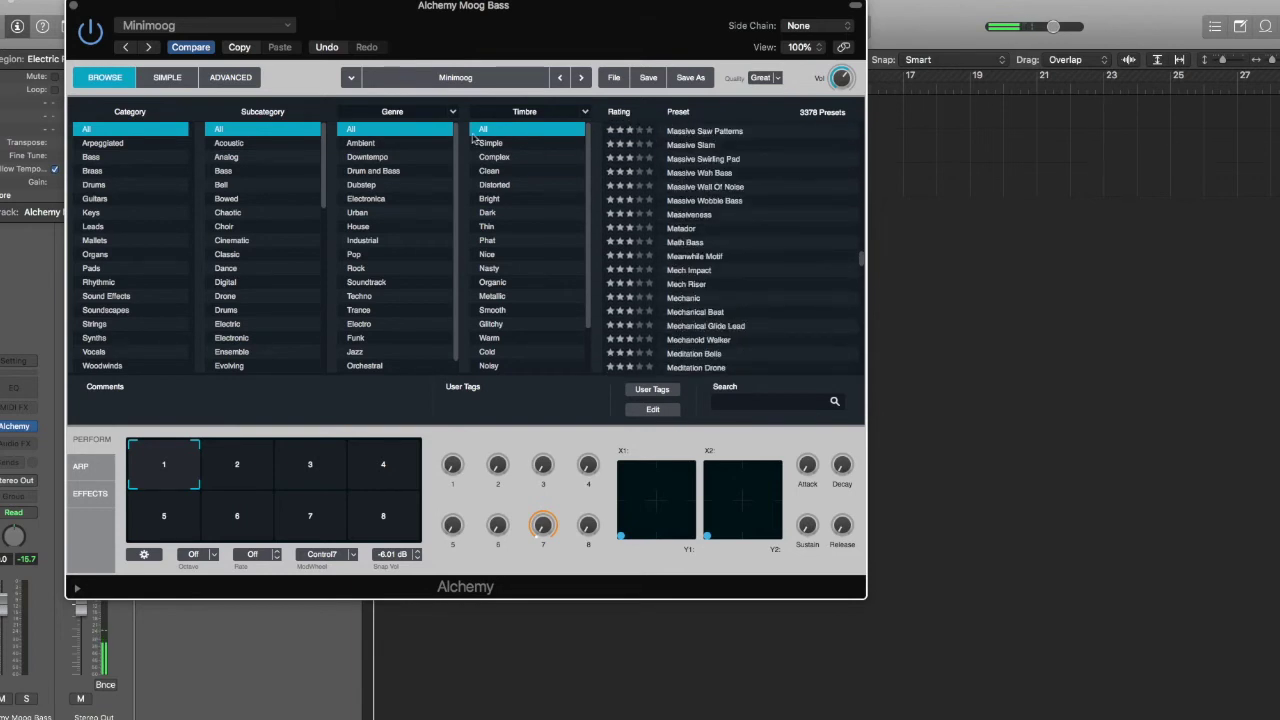
Step: Initialize the Alchemy preset in the advanced view and move the plug-in window clear of the screen edge
click(240, 82)
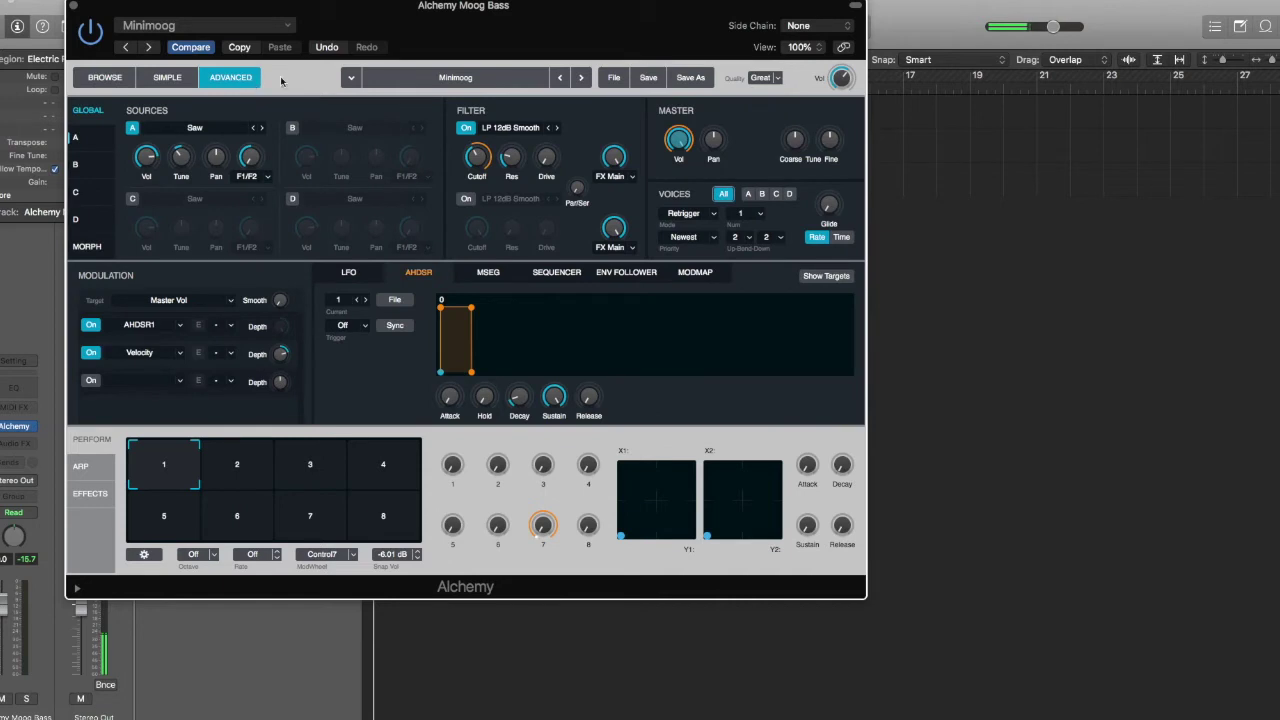
click(614, 78)
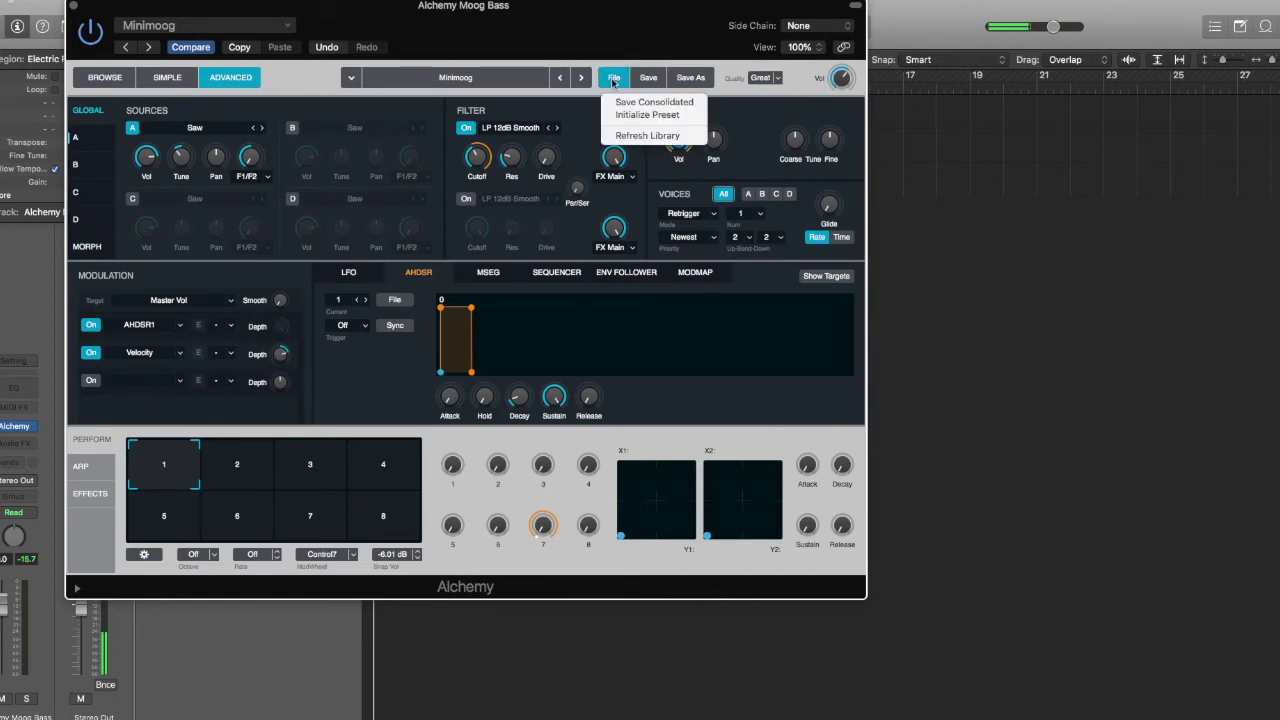
click(636, 116)
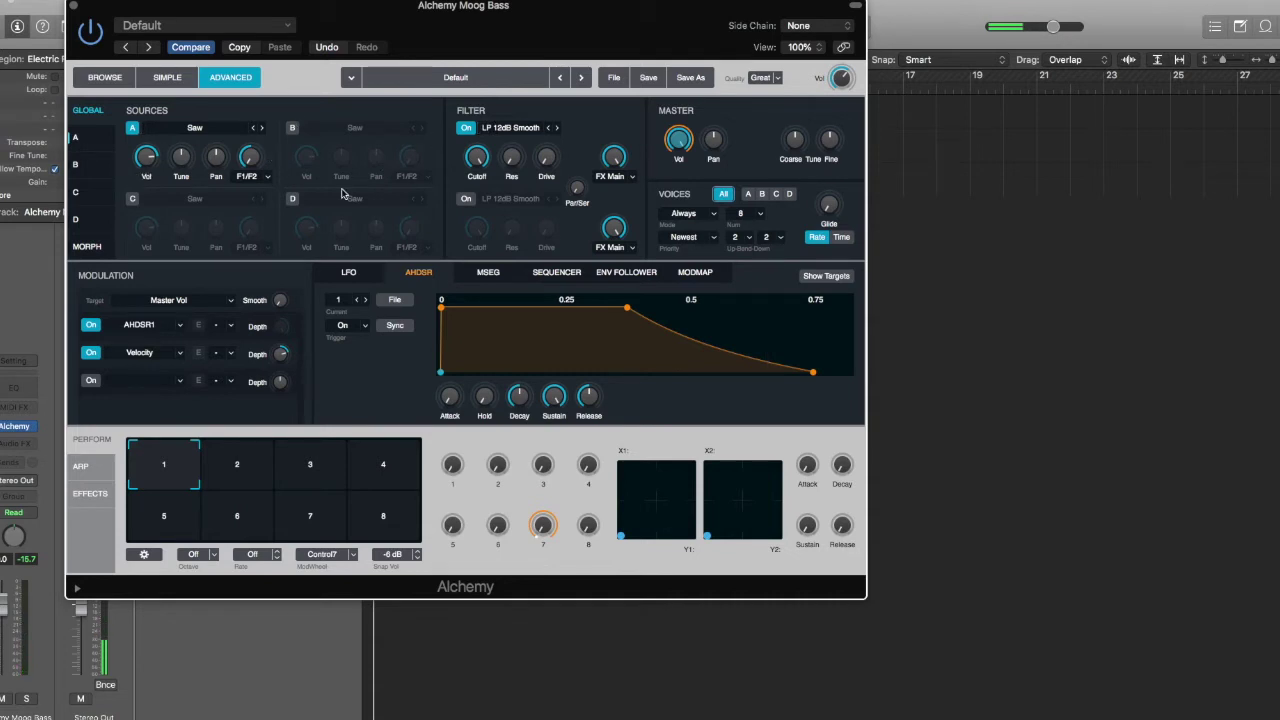
click(608, 78)
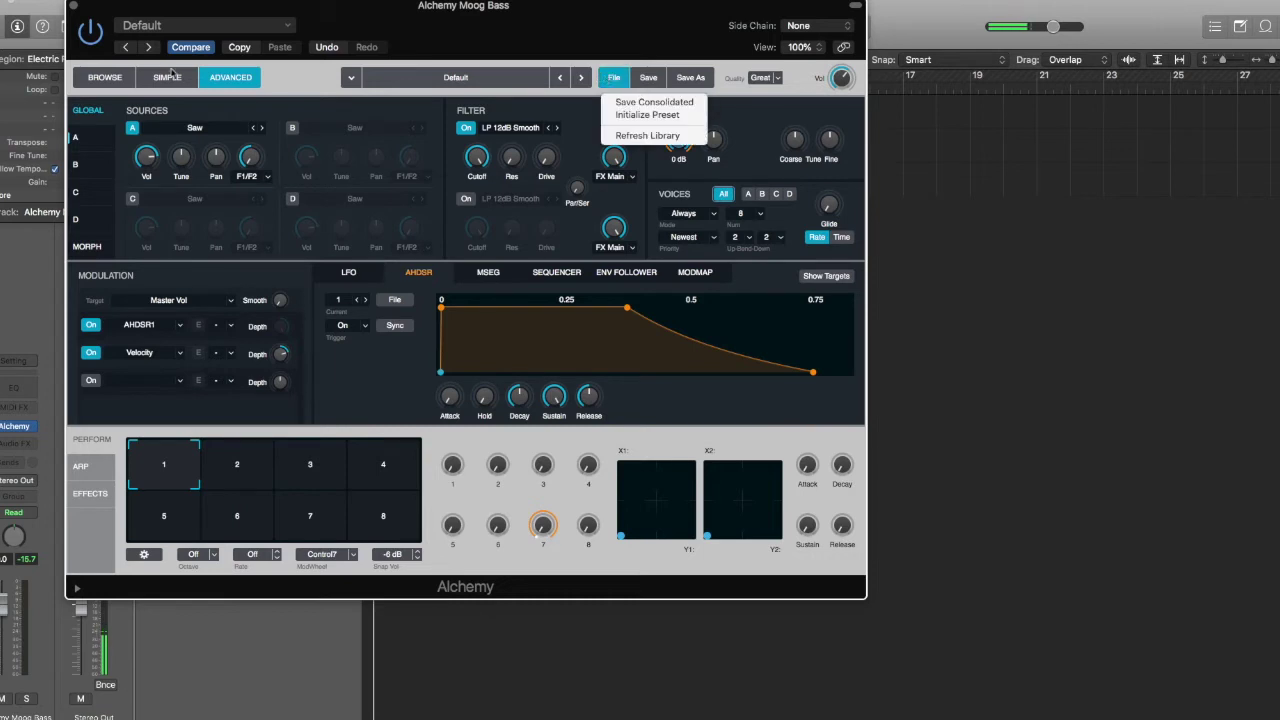
click(229, 84)
click(606, 80)
click(634, 118)
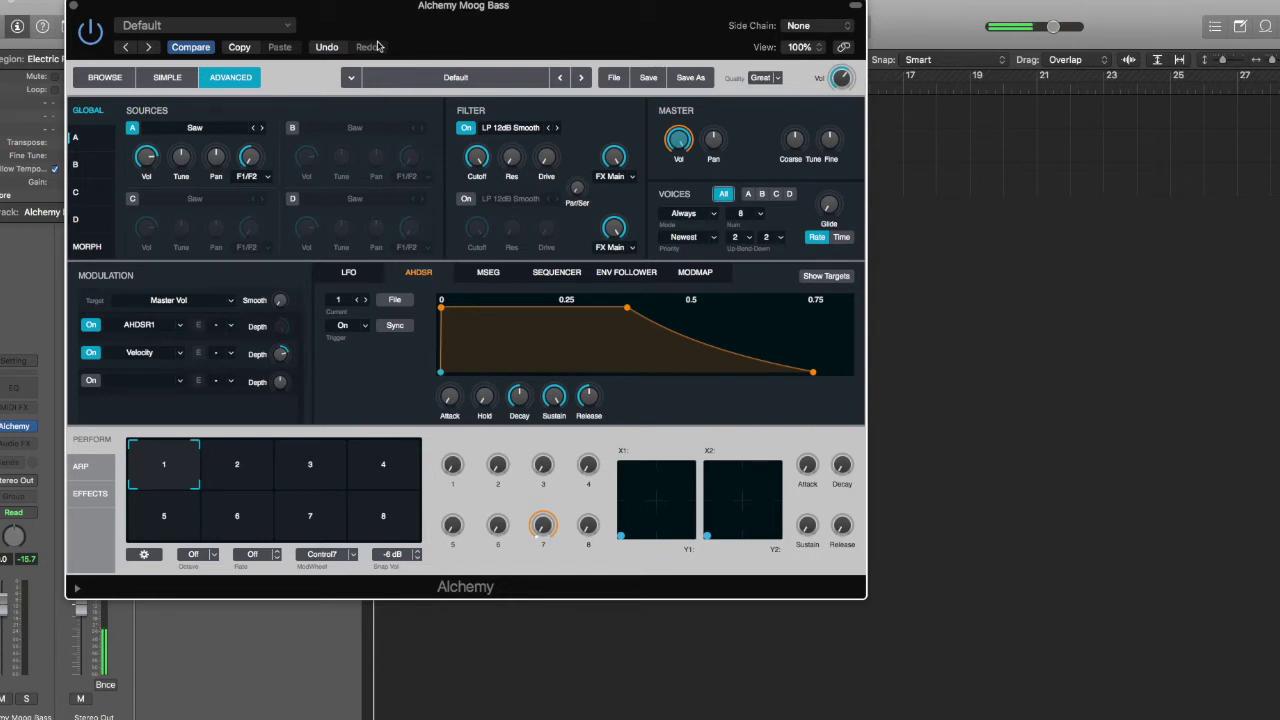
drag(408, 23, 451, 27)
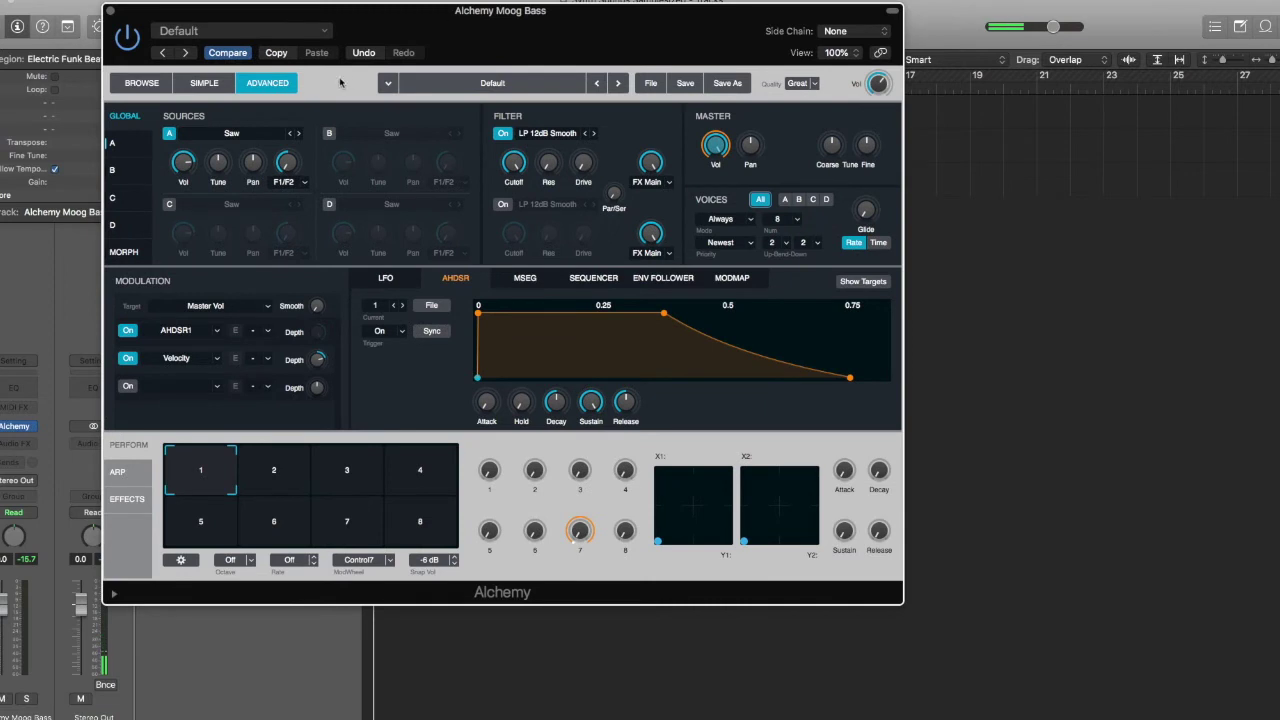
Step: Toggle the sound sources A to D on and off, leaving only source A active
click(170, 134)
click(170, 135)
click(329, 133)
click(329, 204)
click(170, 206)
click(170, 206)
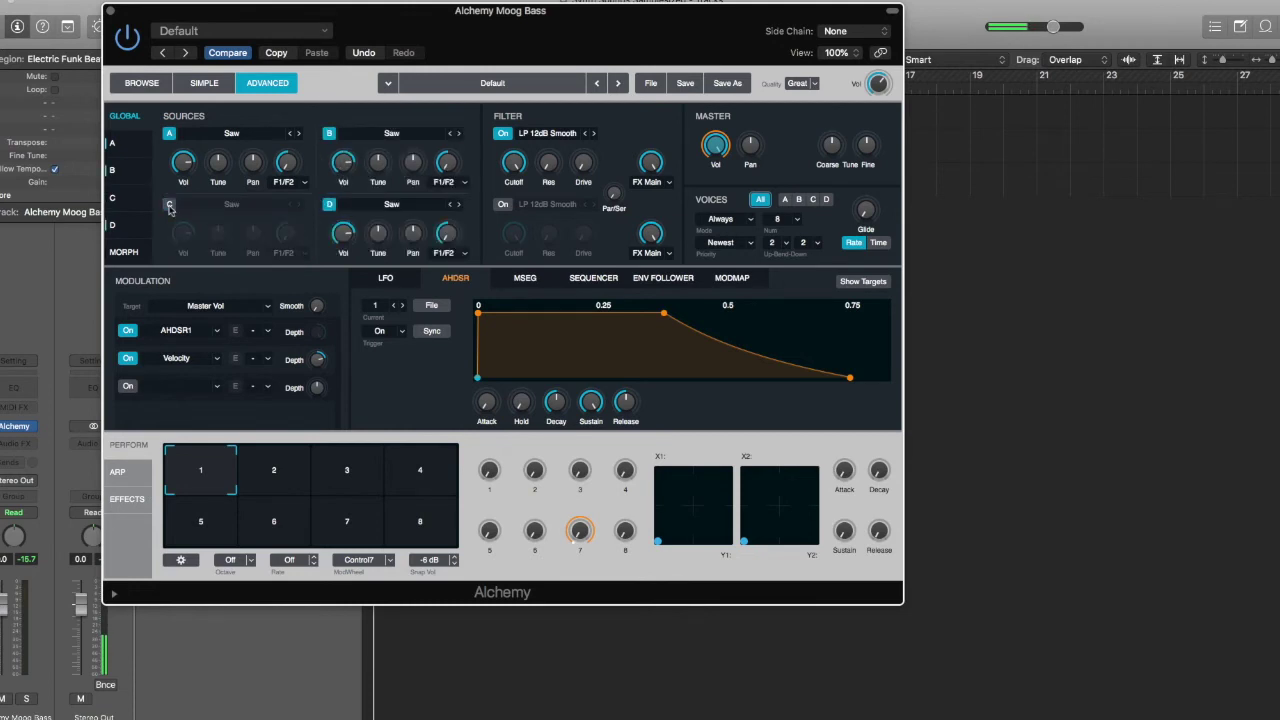
click(329, 204)
click(329, 133)
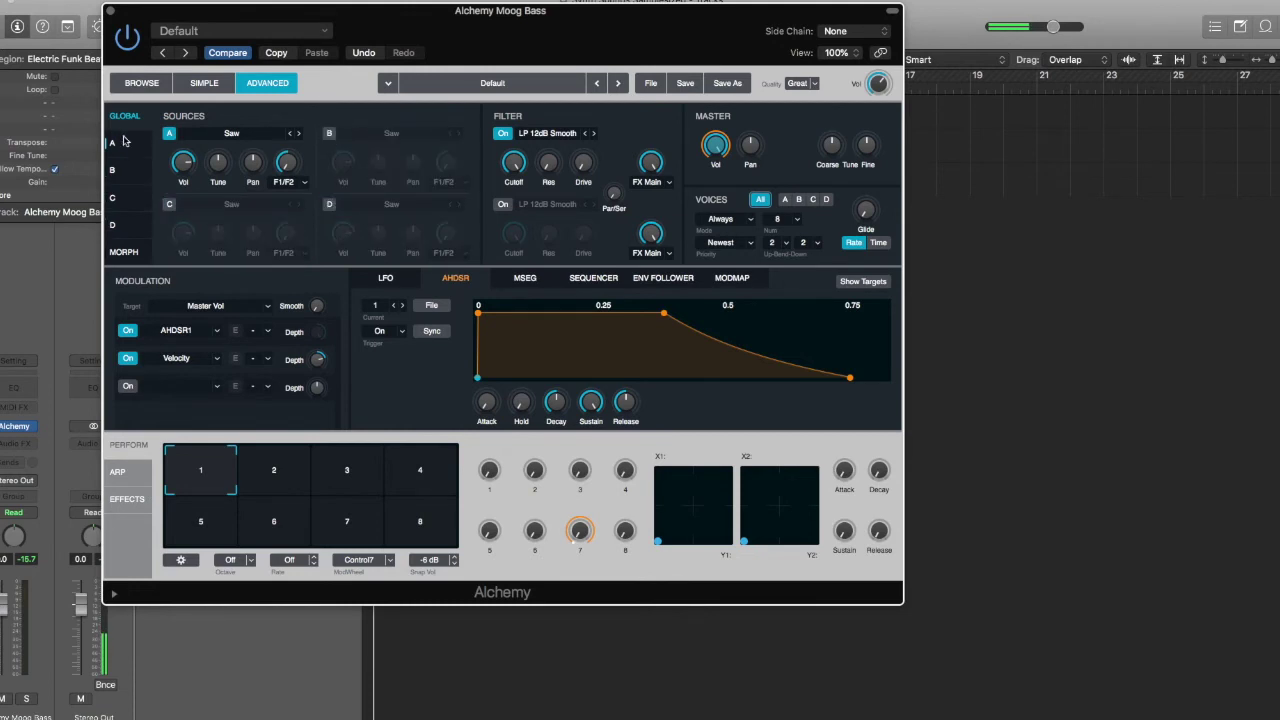
Step: Look through the virtual analog waveform categories available for source A without loading one
click(232, 137)
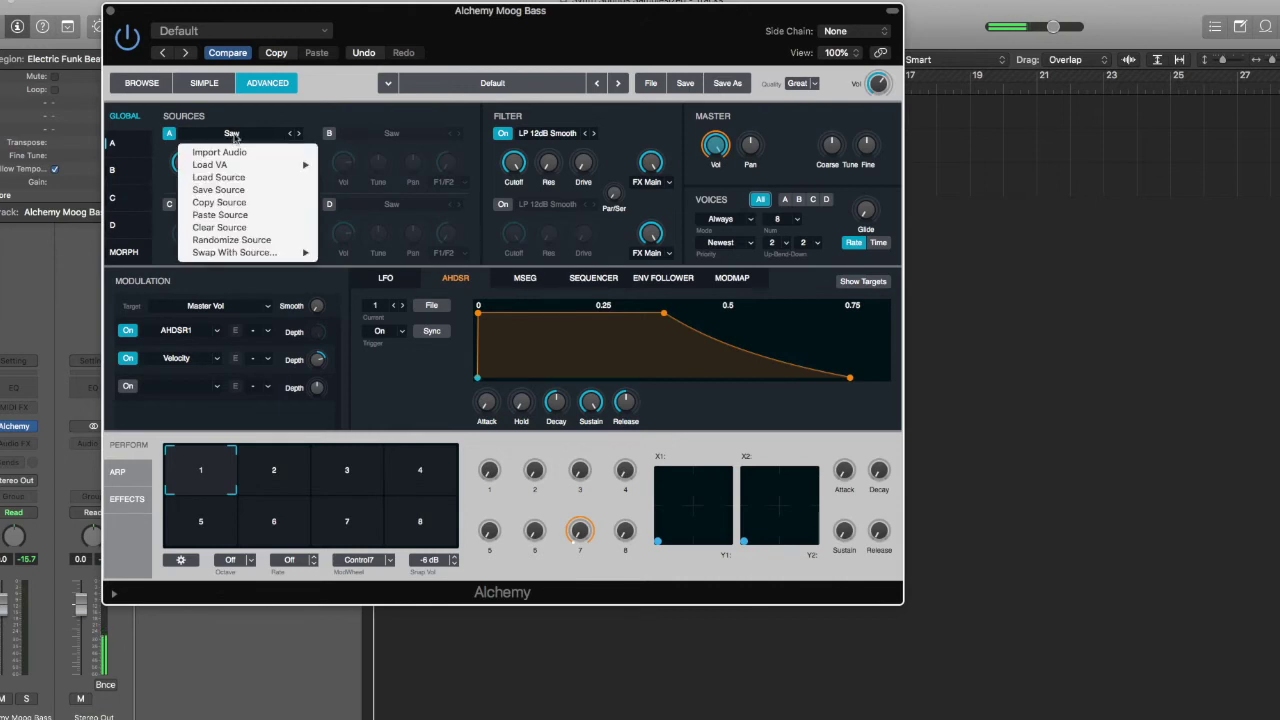
mouse_move(229, 167)
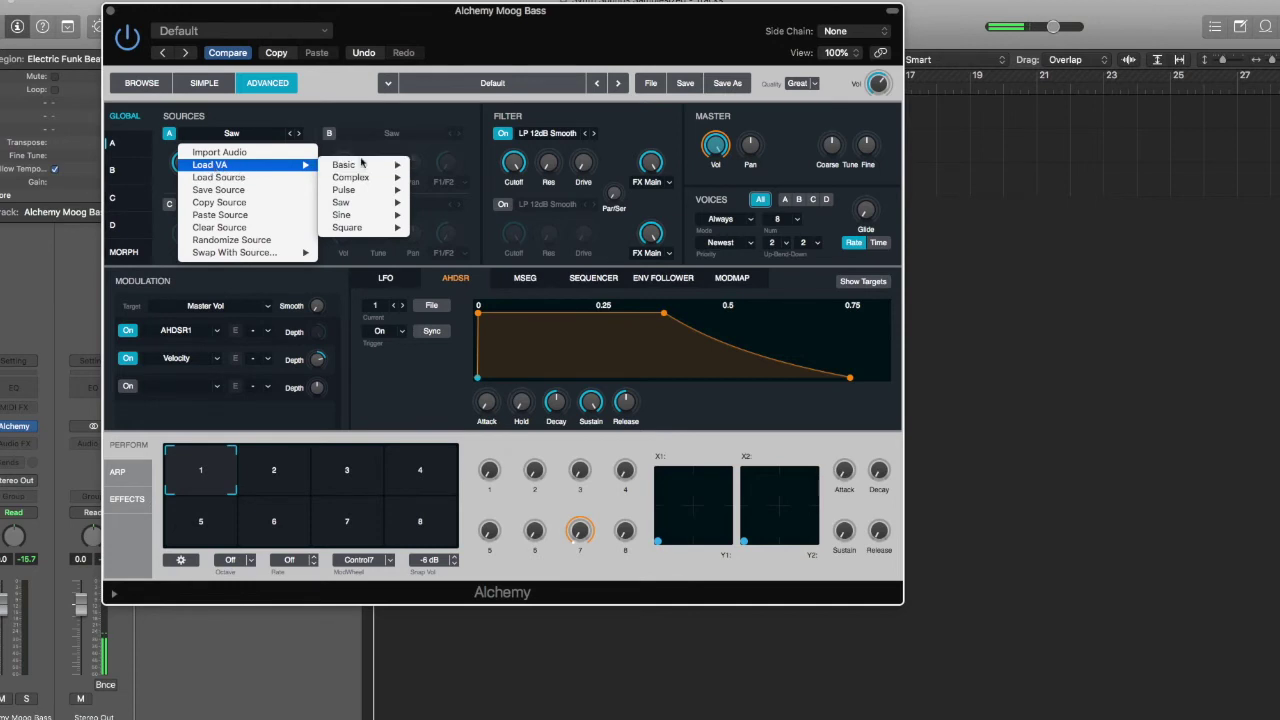
mouse_move(360, 164)
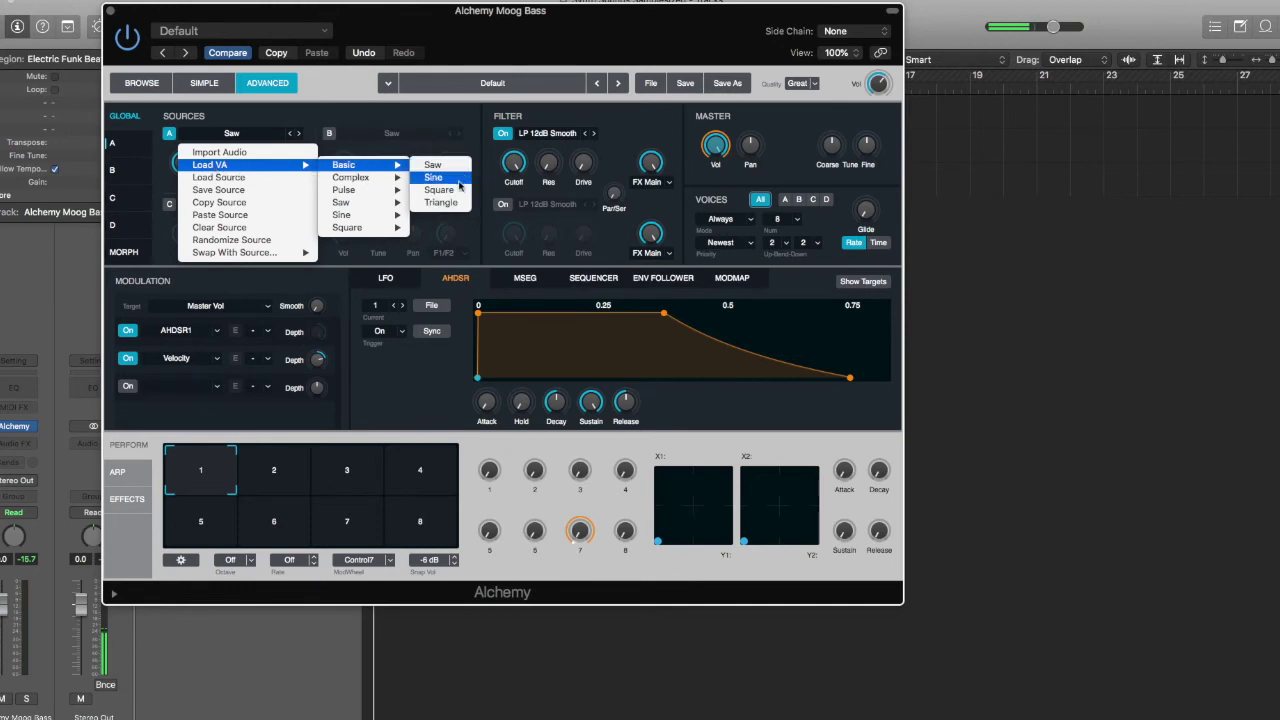
mouse_move(386, 184)
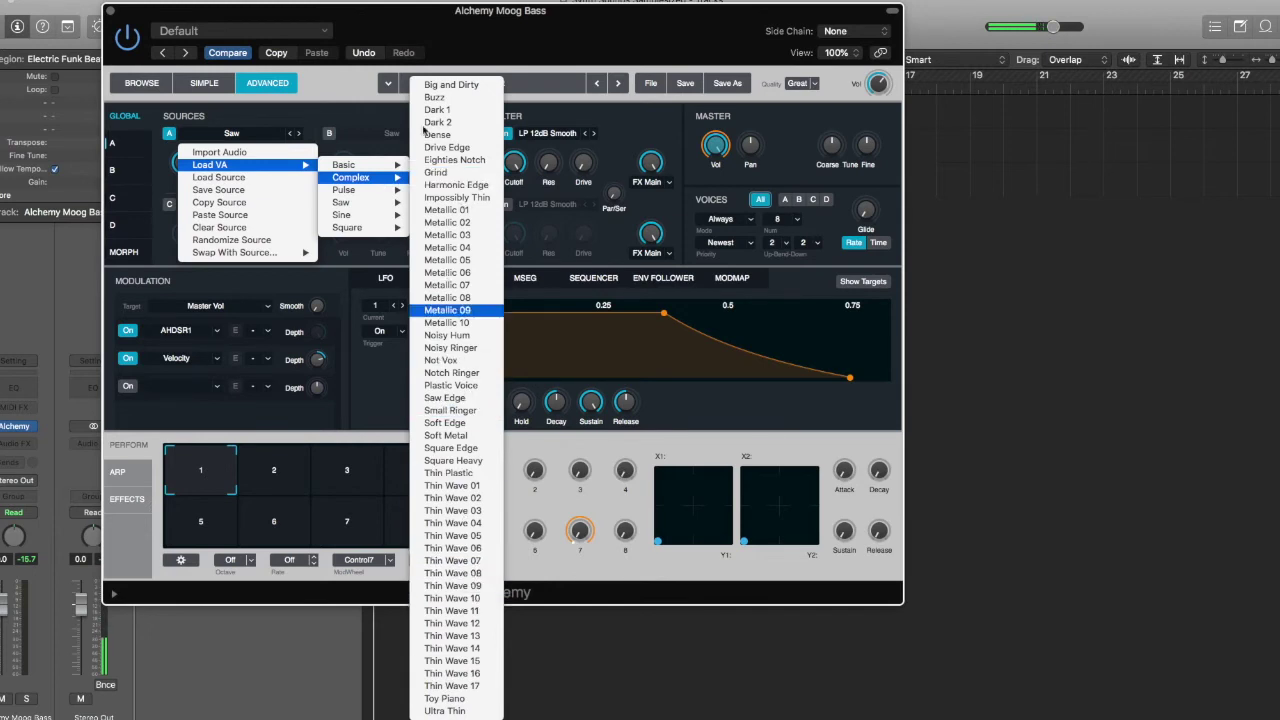
mouse_move(355, 197)
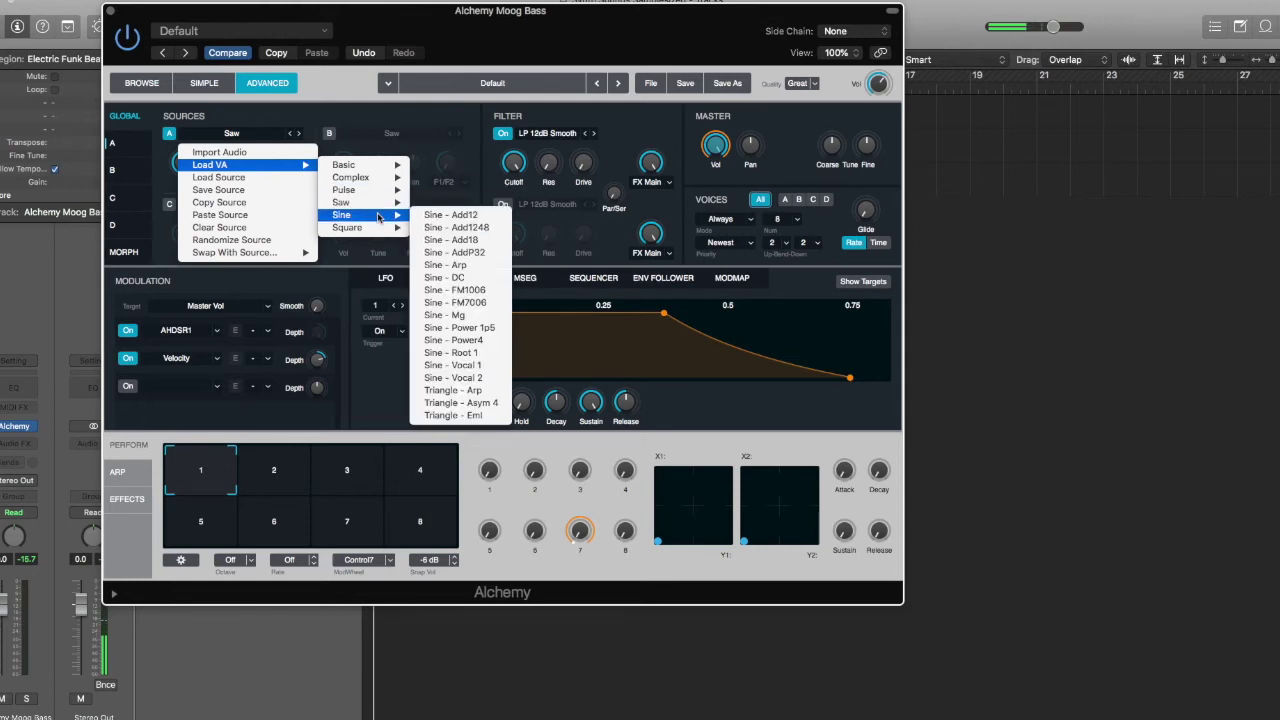
mouse_move(364, 229)
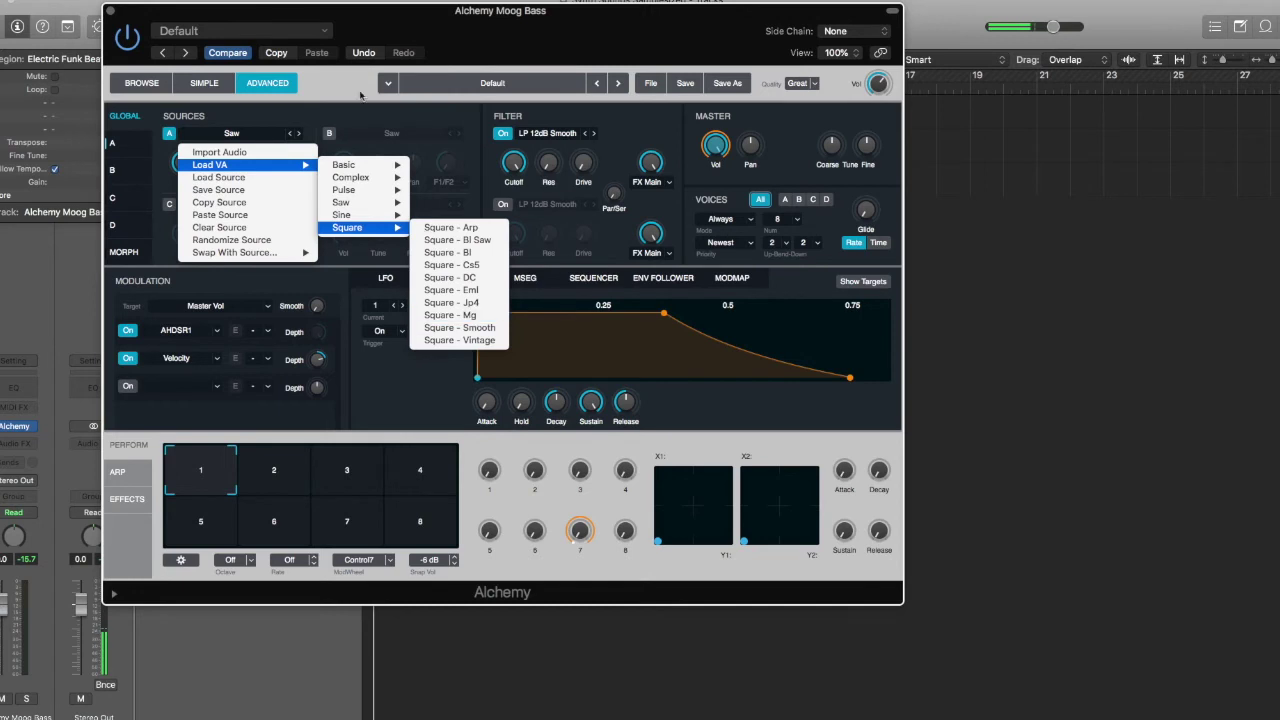
click(361, 95)
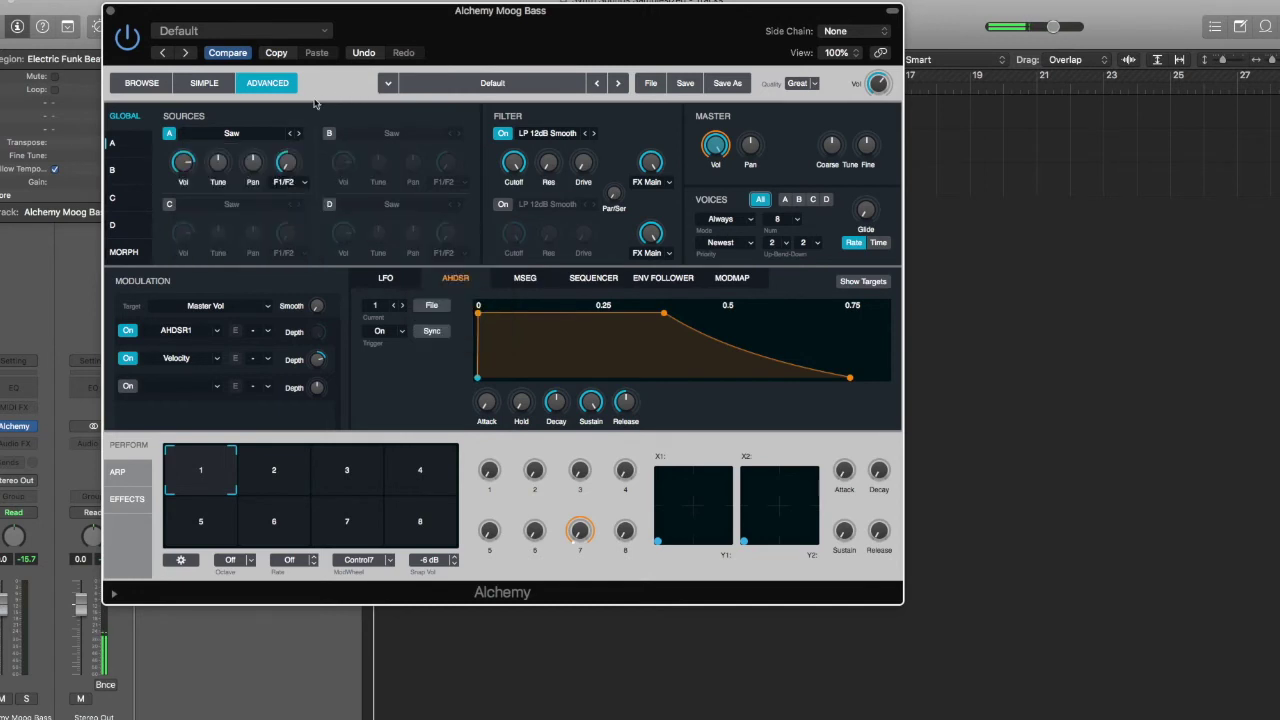
Step: Step through the neighbouring waveforms of source A, return to Saw, and lower the source's coarse tuning
click(299, 134)
click(299, 134)
click(291, 134)
click(291, 134)
click(292, 134)
click(292, 134)
click(299, 135)
drag(221, 166, 221, 183)
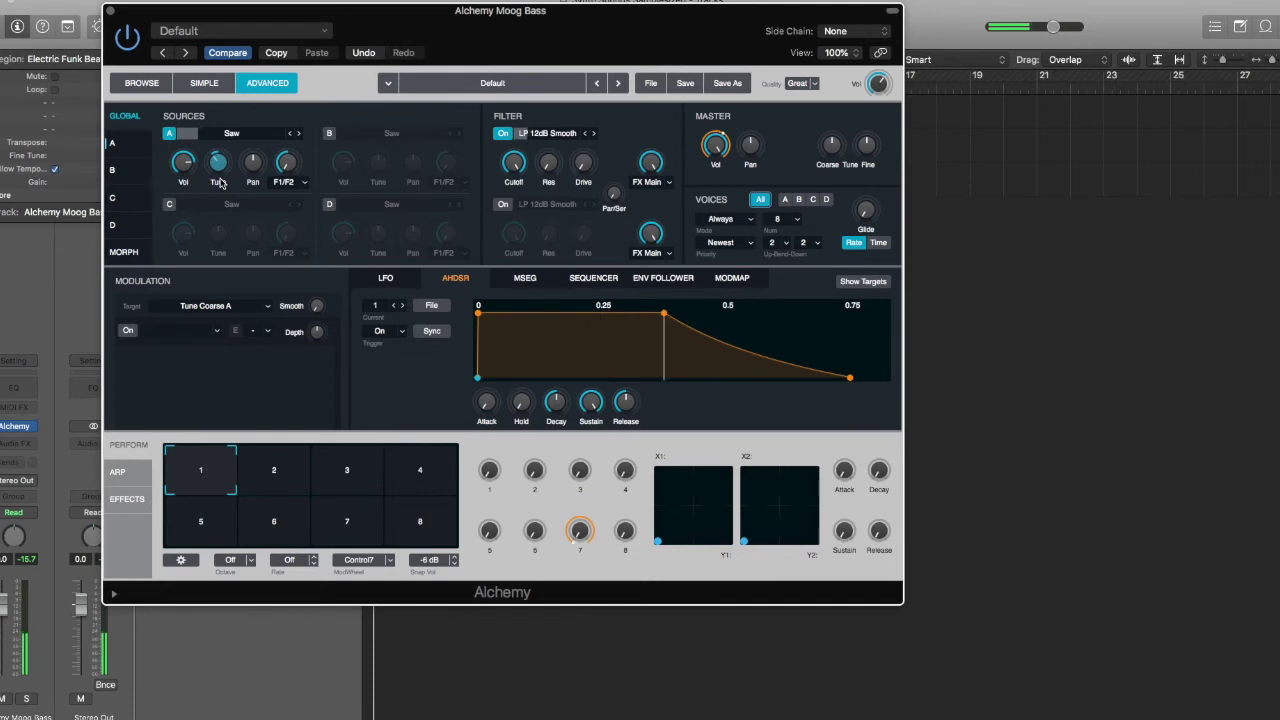
drag(220, 183, 220, 194)
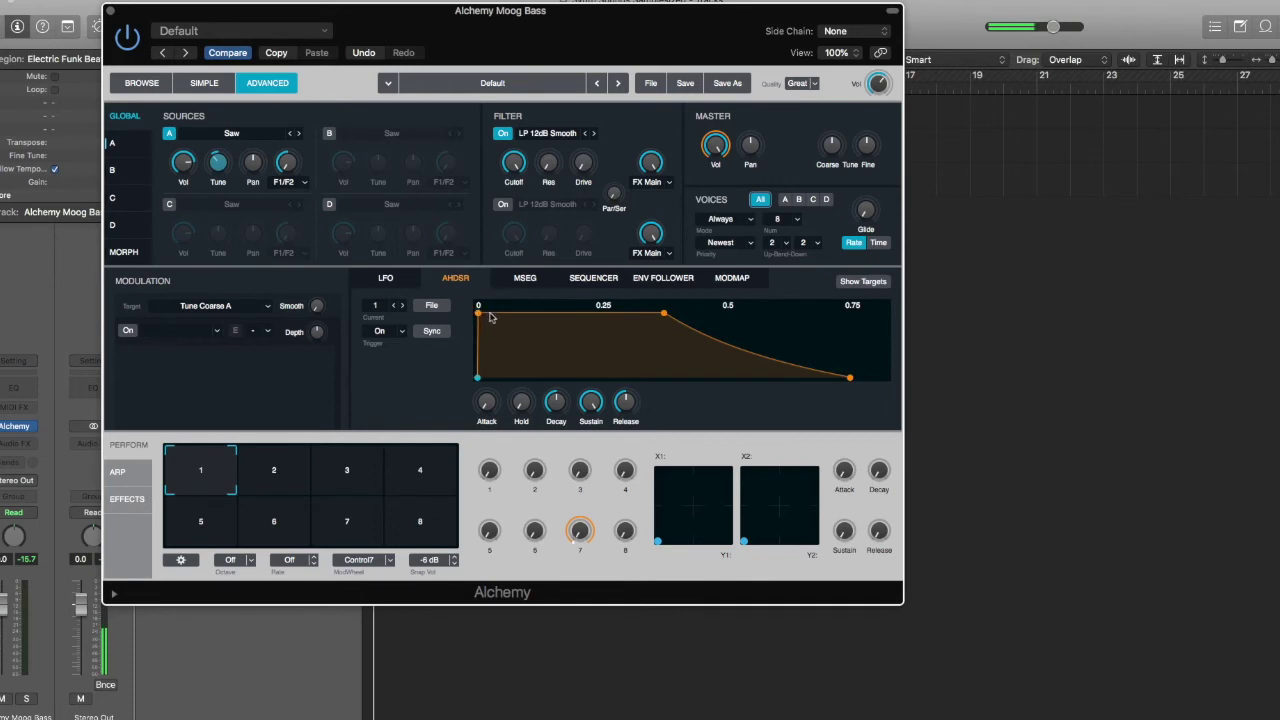
Step: Shape the first AHDSR envelope with zero attack, shortened hold, decay and release, and sustain slightly below 100%
mouse_move(483, 316)
mouse_down()
mouse_move(640, 316)
mouse_move(479, 316)
mouse_up()
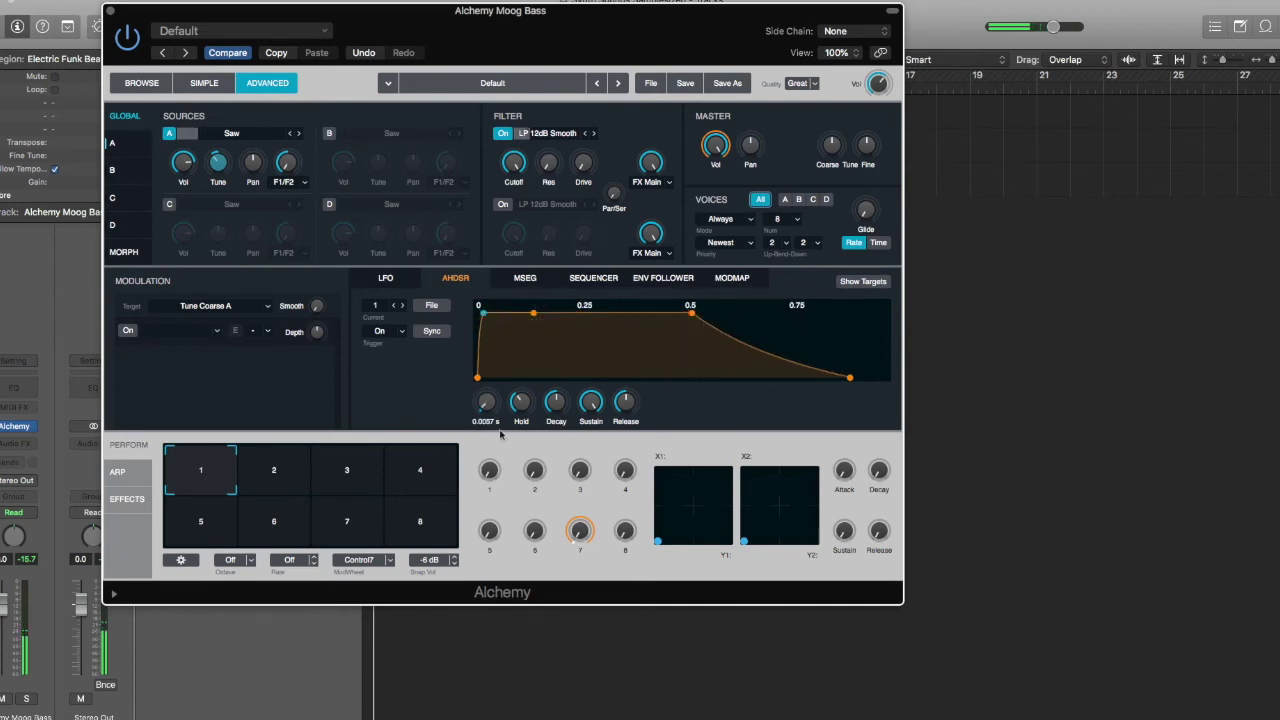
drag(566, 405, 612, 462)
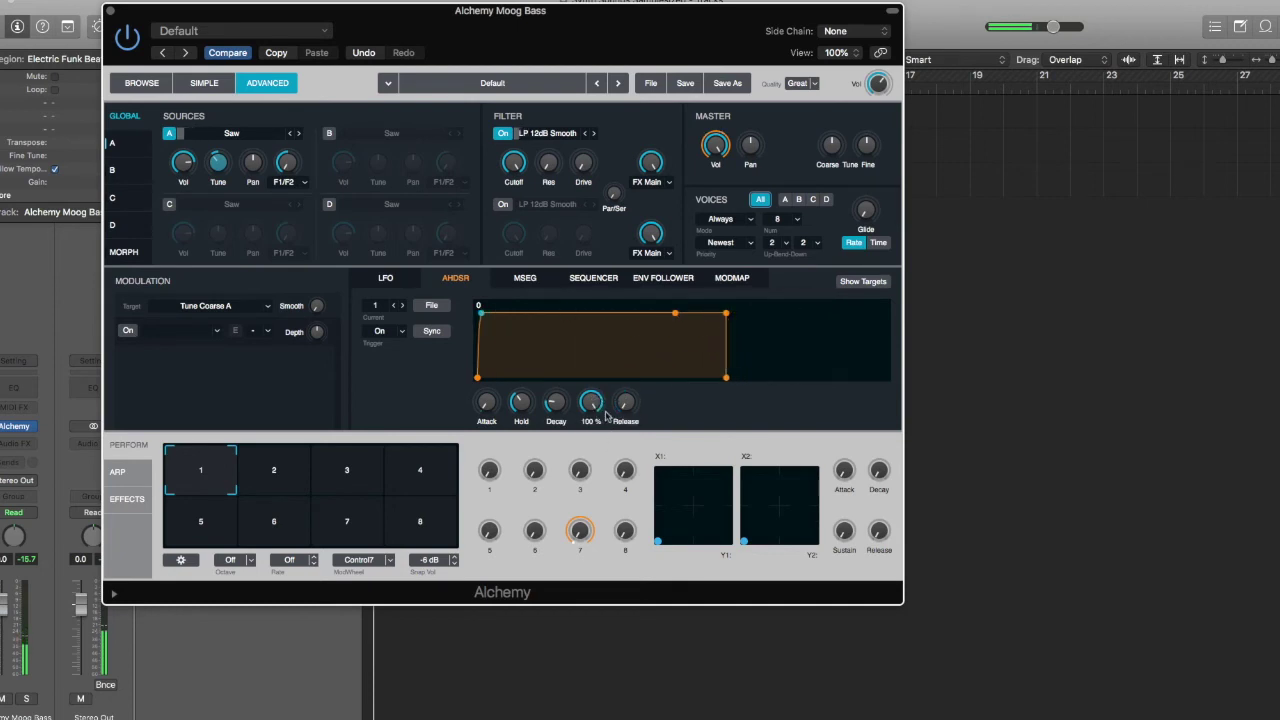
drag(486, 402, 486, 420)
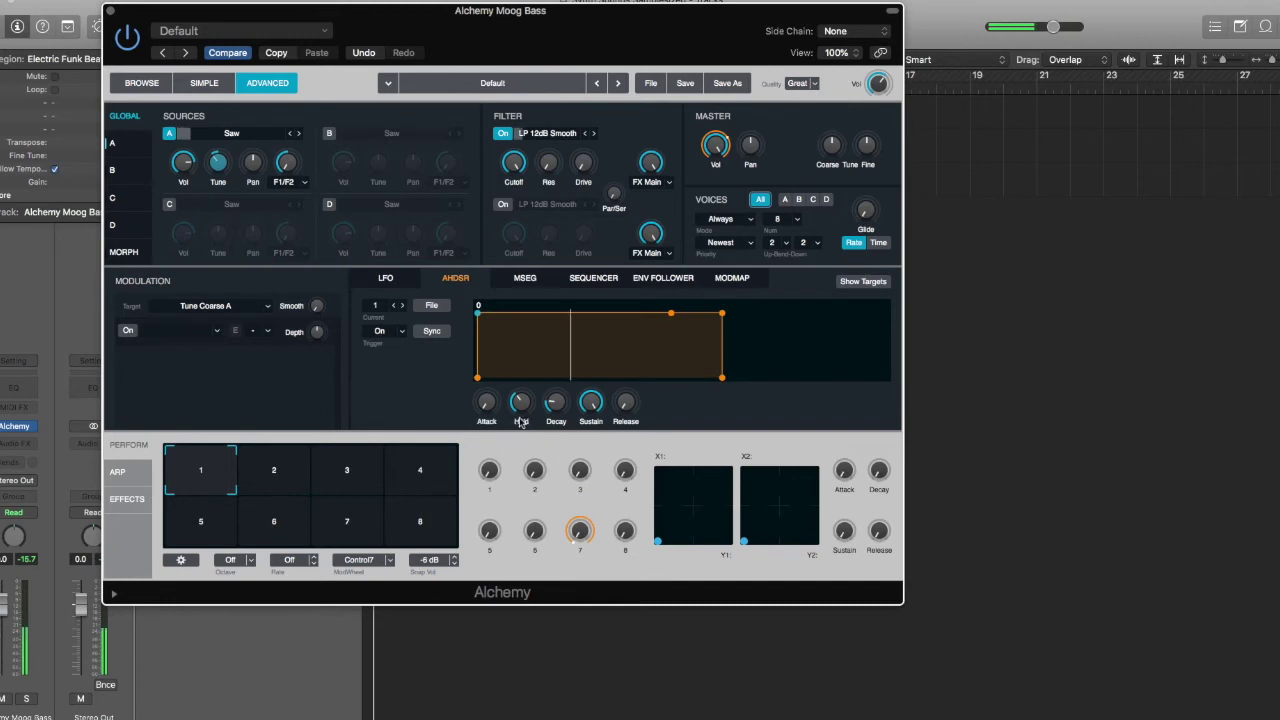
drag(556, 404, 624, 401)
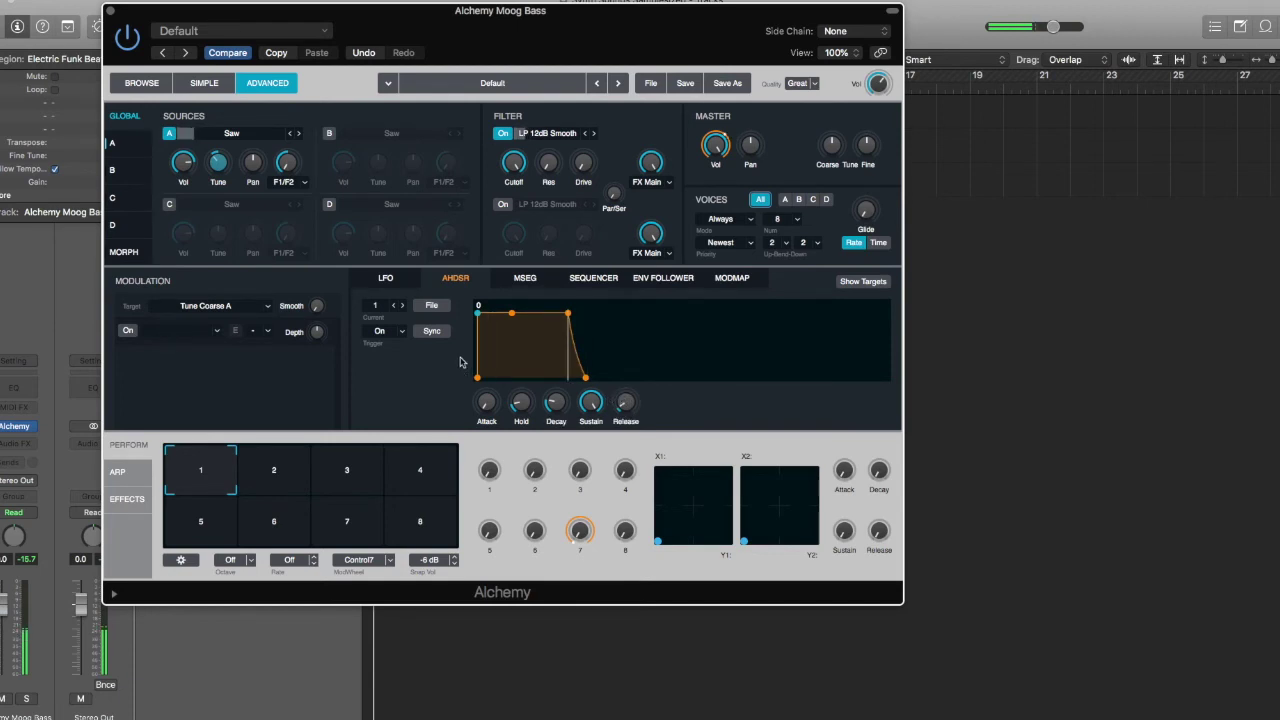
mouse_move(581, 401)
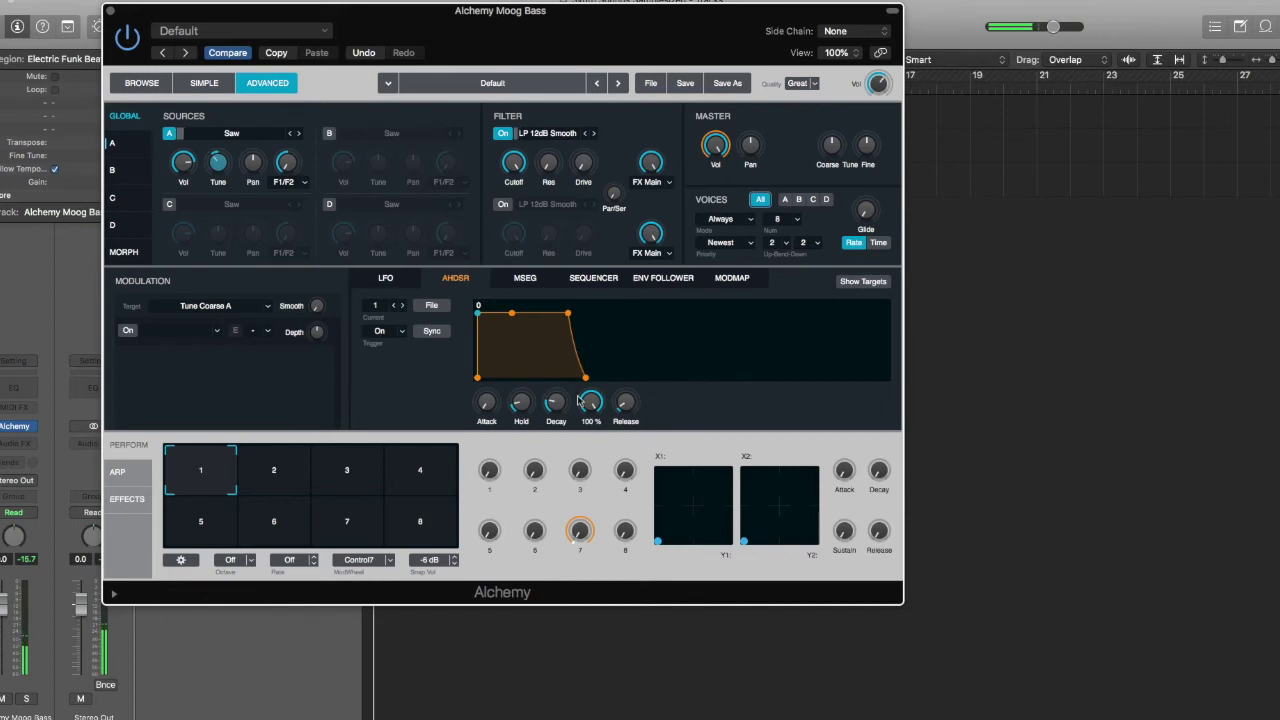
drag(625, 401, 605, 450)
drag(590, 404, 589, 425)
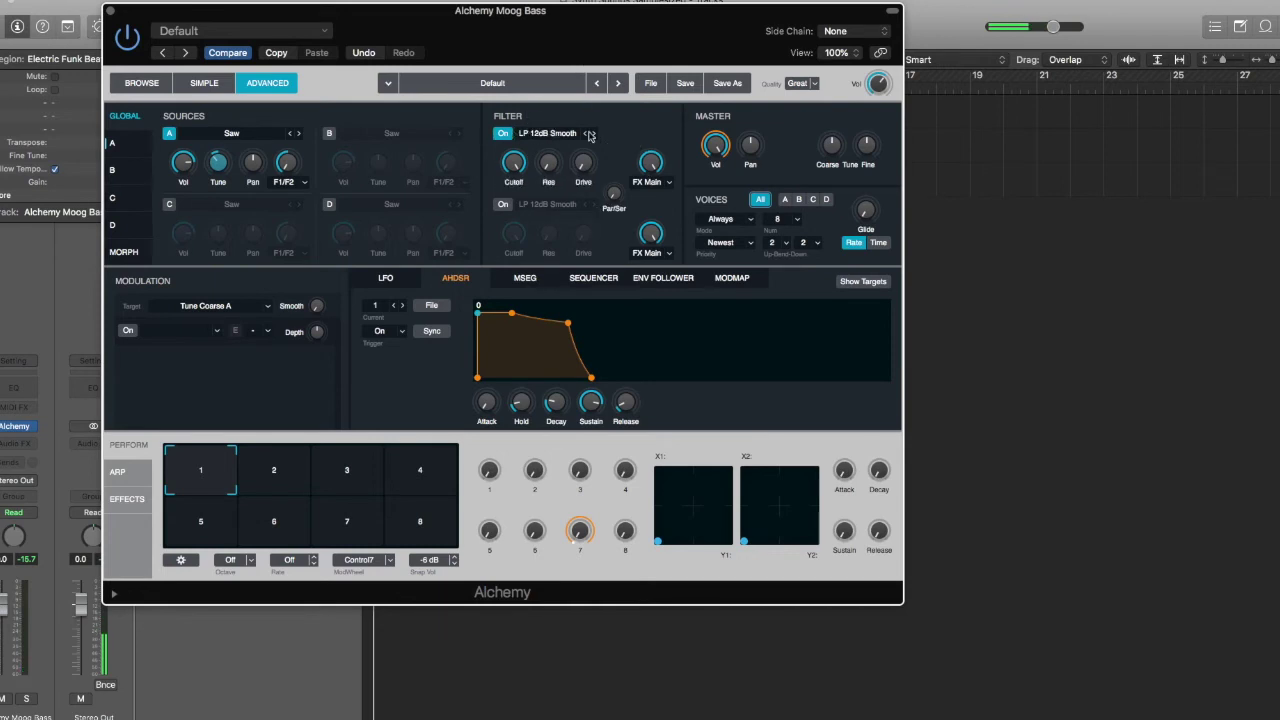
Step: Keep the LP 12dB Smooth type for Filter 1, lower its cutoff and raise its resonance to about 30%
click(555, 133)
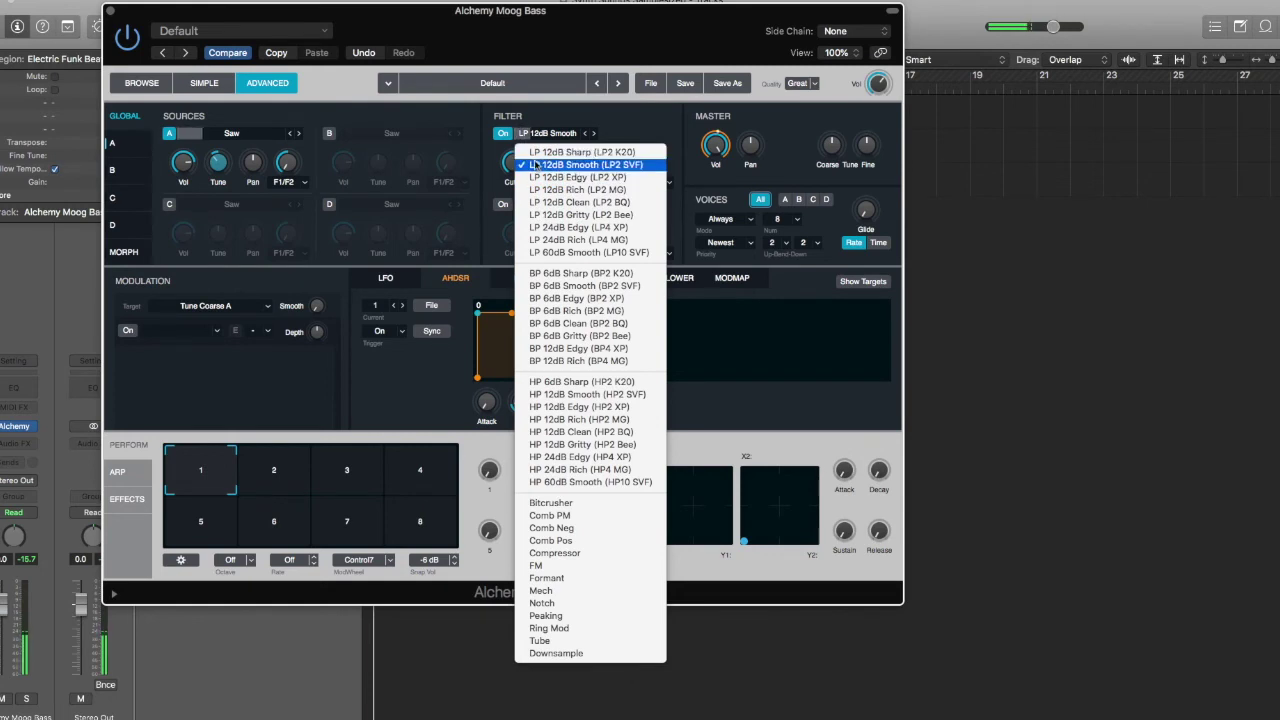
click(537, 165)
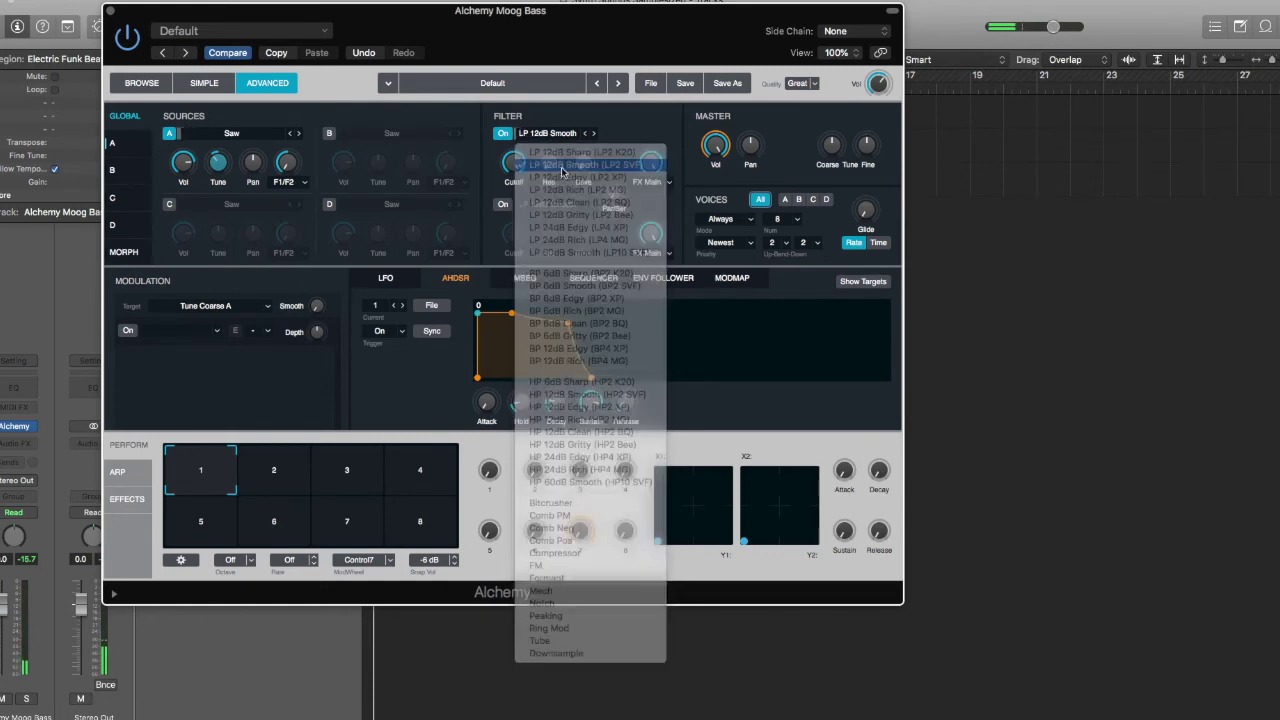
click(513, 162)
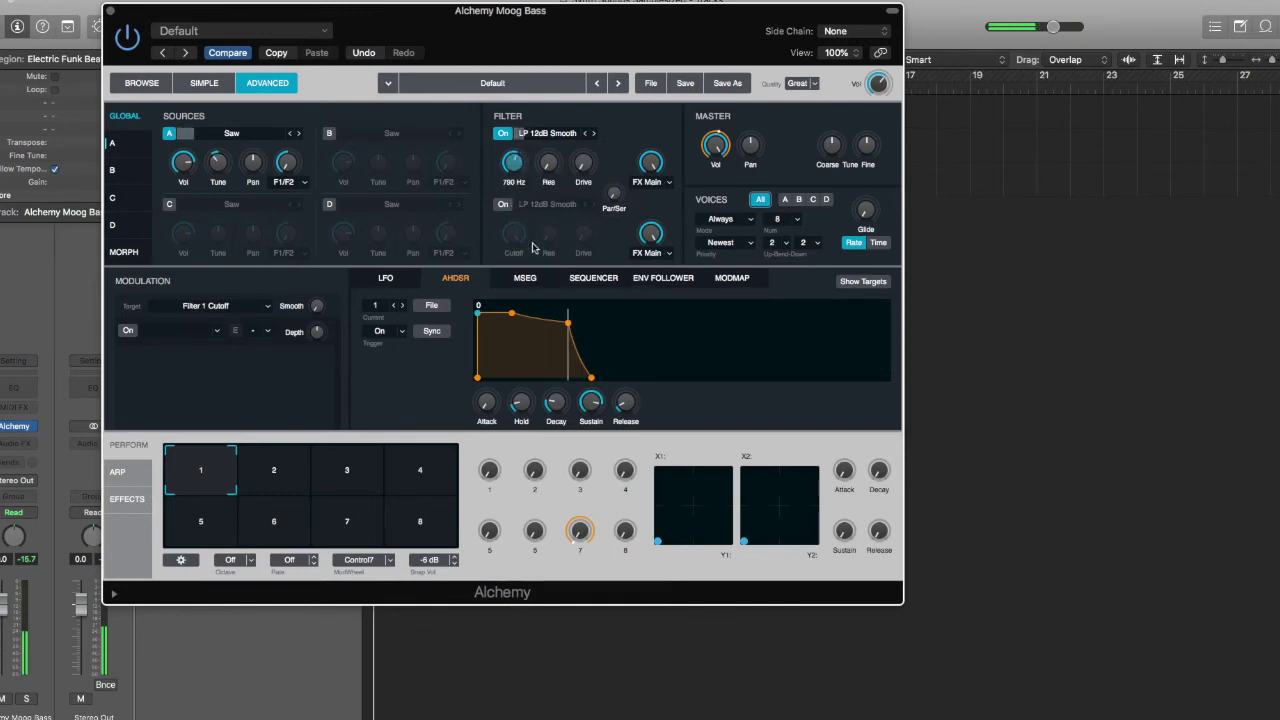
click(552, 163)
drag(552, 163, 548, 140)
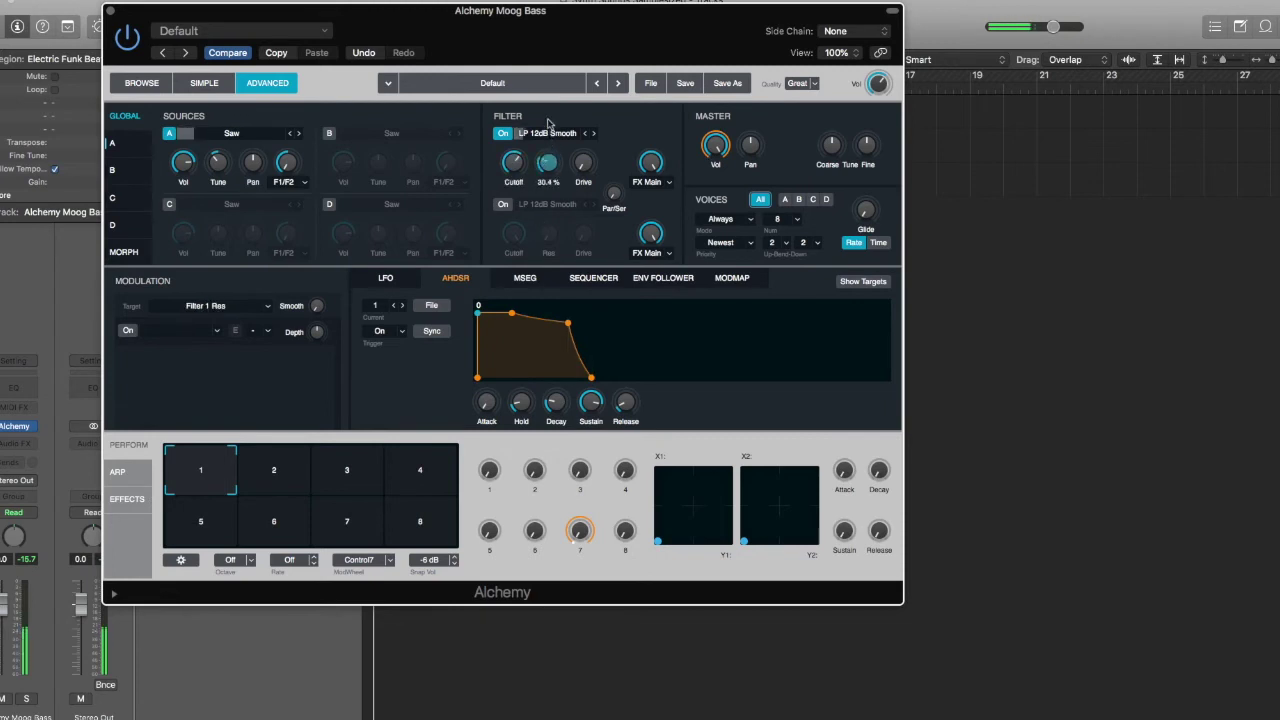
click(518, 165)
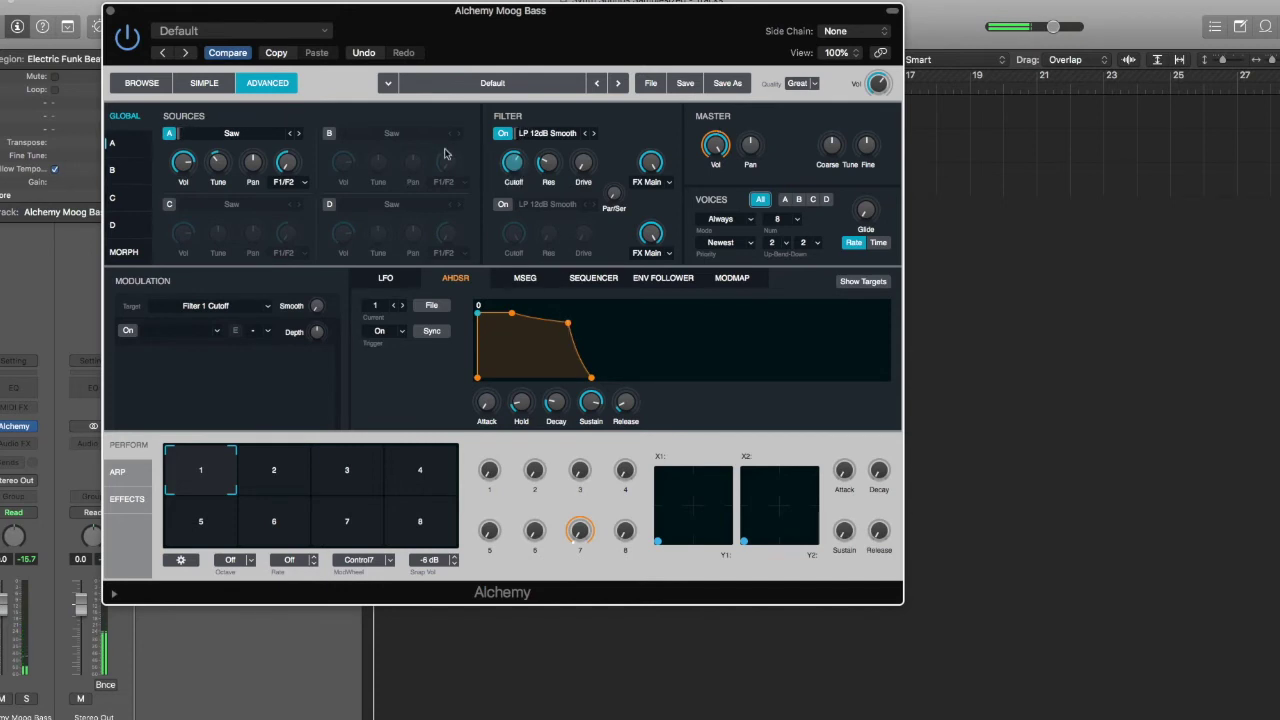
drag(513, 167, 515, 160)
mouse_move(514, 196)
mouse_down()
mouse_move(518, 155)
mouse_move(520, 200)
mouse_up()
Step: Add a new AHDSR envelope as modulation for the Filter 1 cutoff
right_click(517, 166)
click(491, 165)
right_click(518, 166)
mouse_move(549, 175)
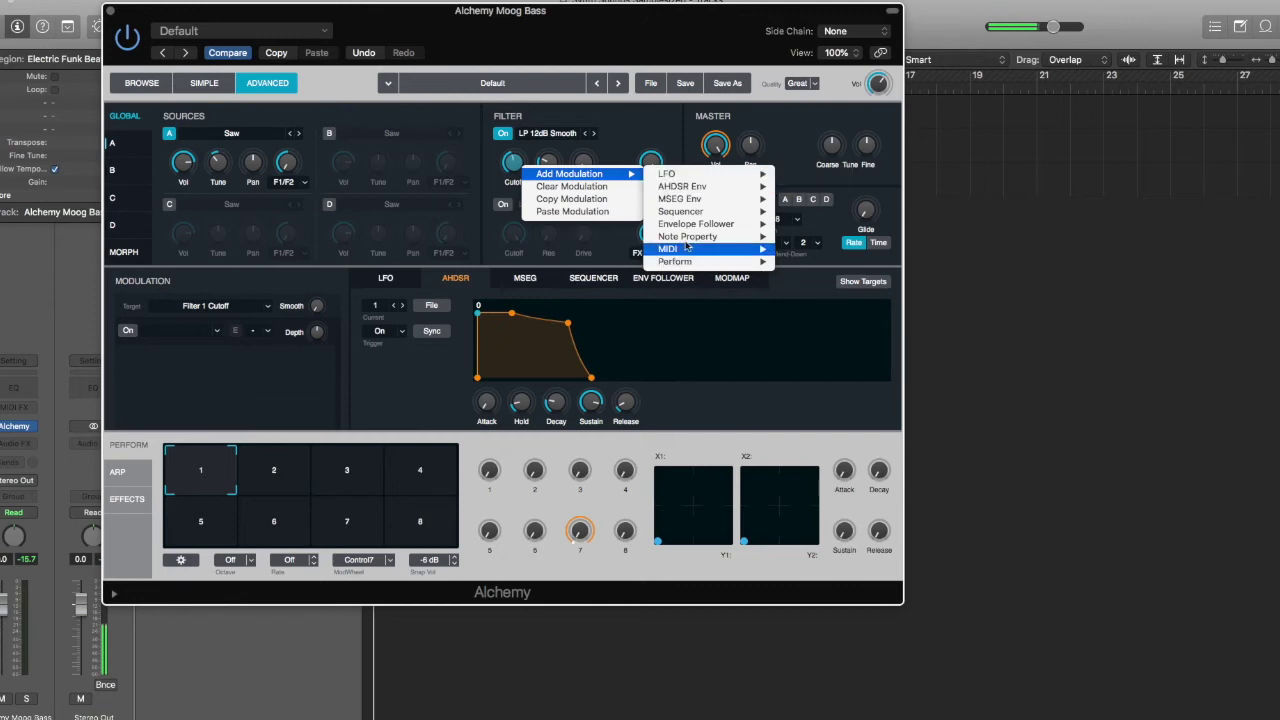
mouse_move(679, 188)
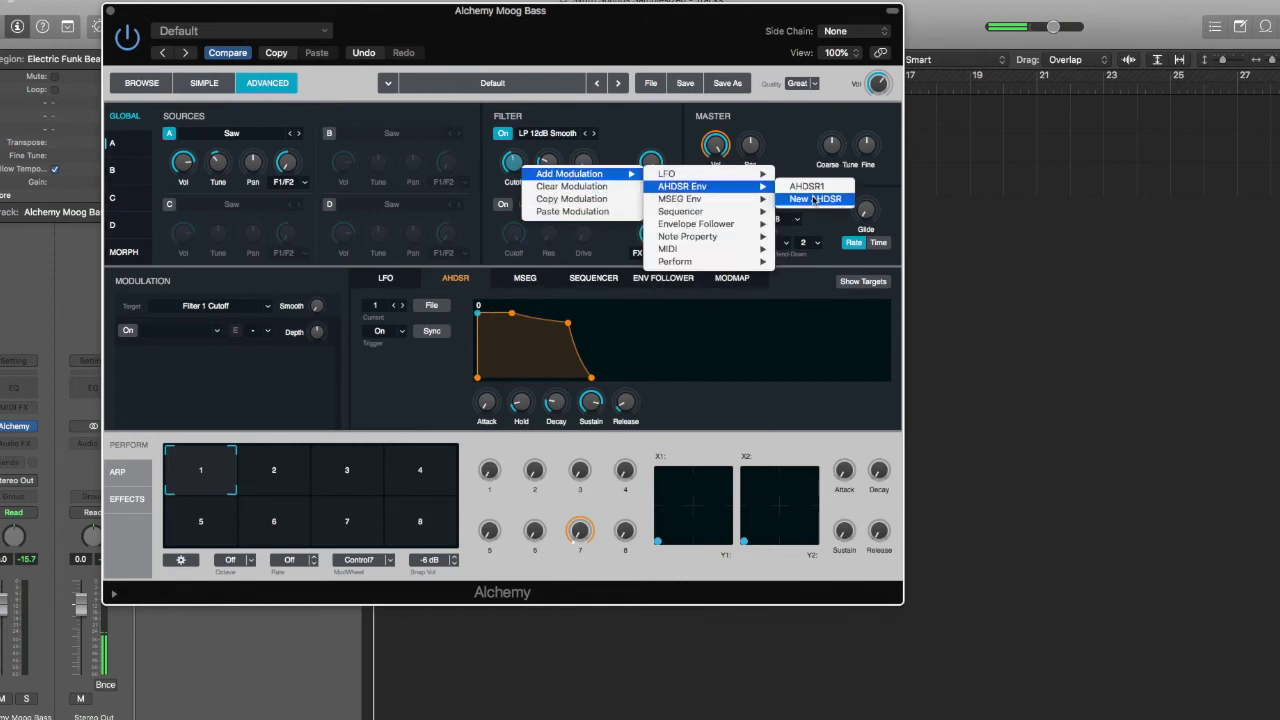
click(815, 199)
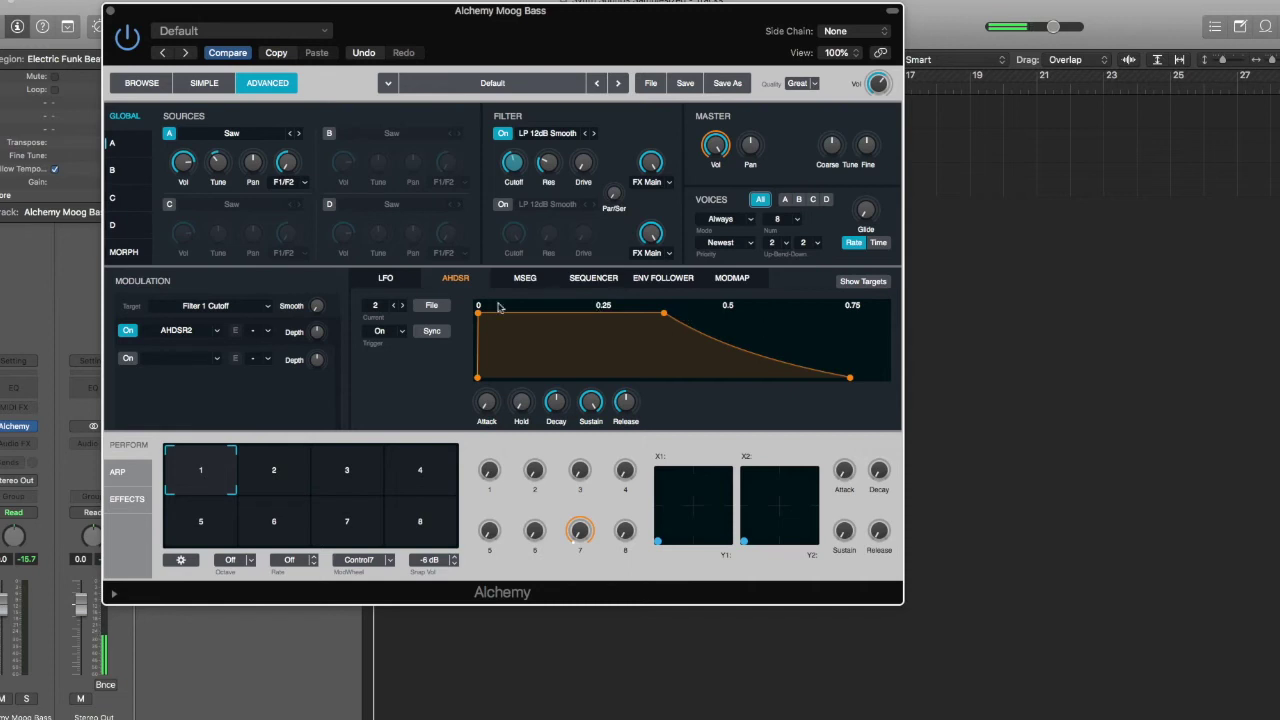
Step: Compare AHDSR envelopes 1 and 2, and check the modulation assigned to Filter 1's resonance, drive and cutoff
click(395, 310)
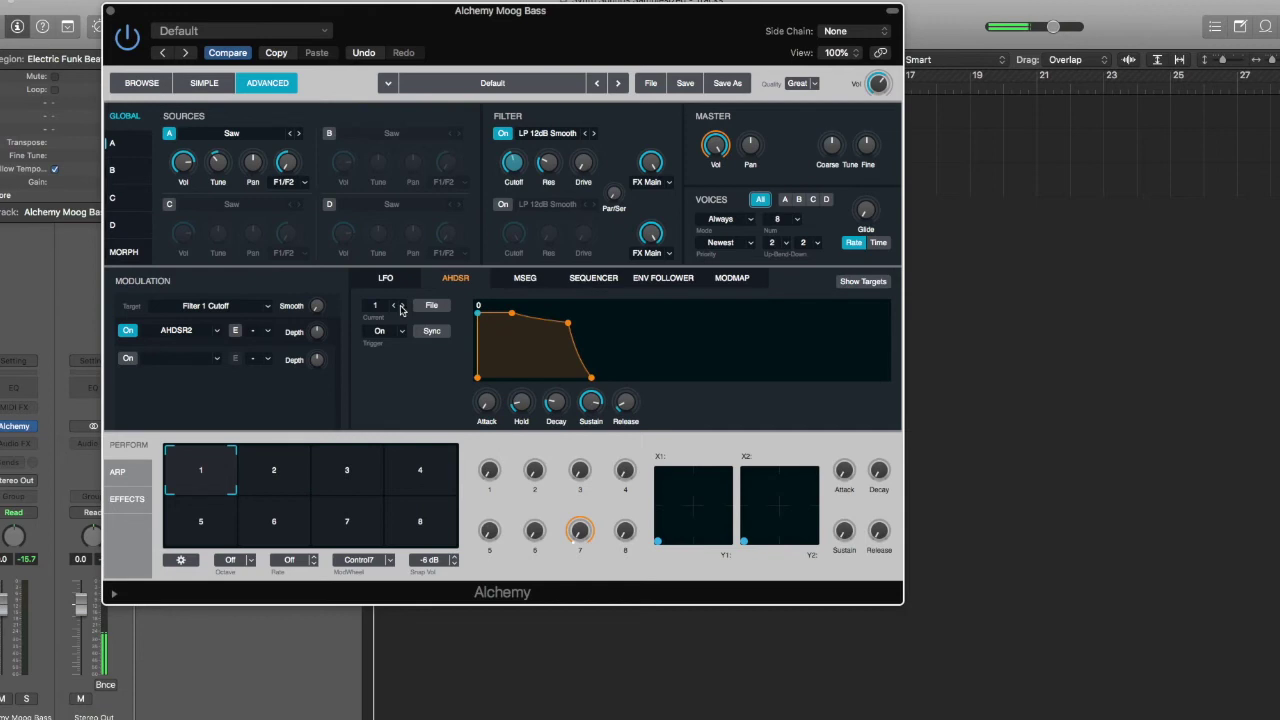
click(401, 310)
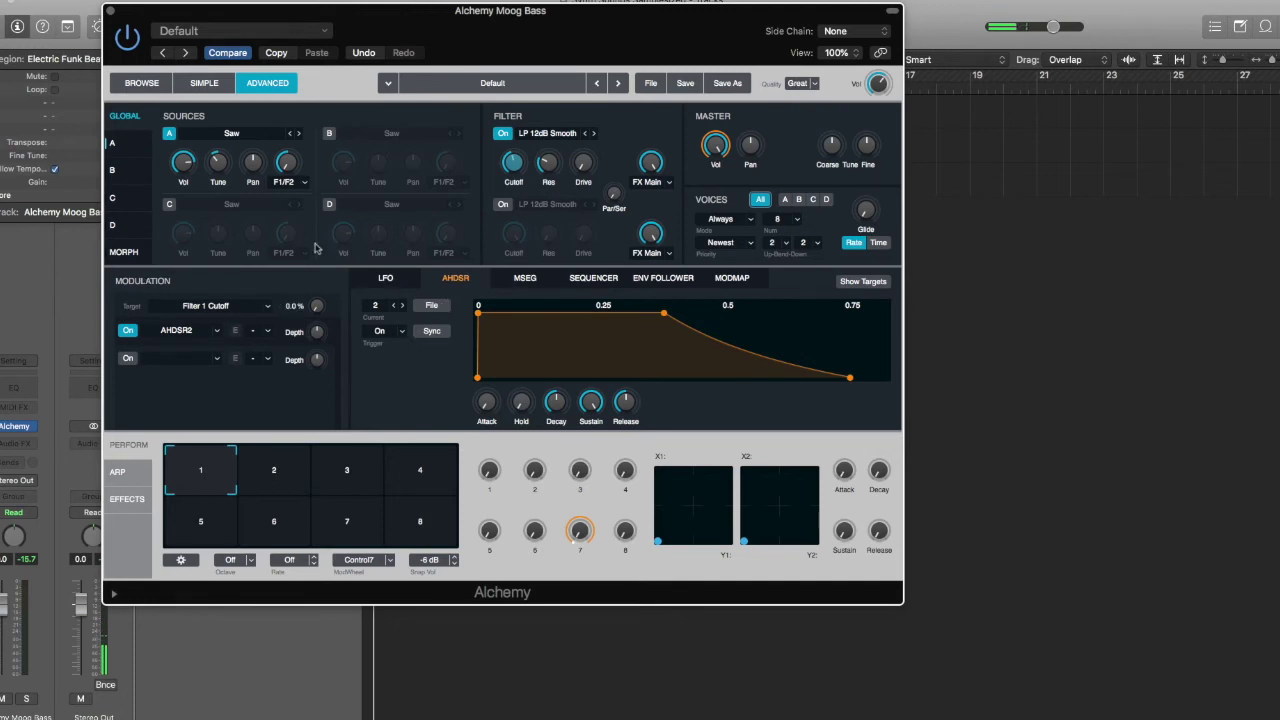
click(549, 163)
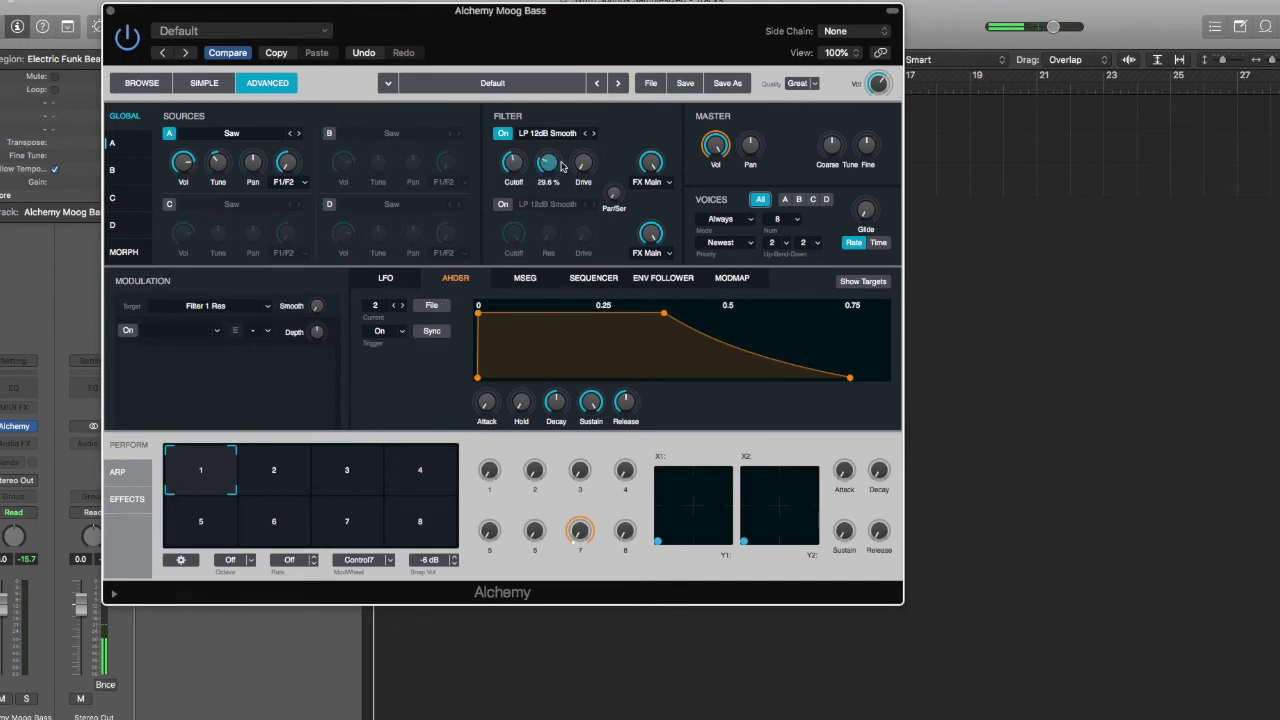
click(583, 163)
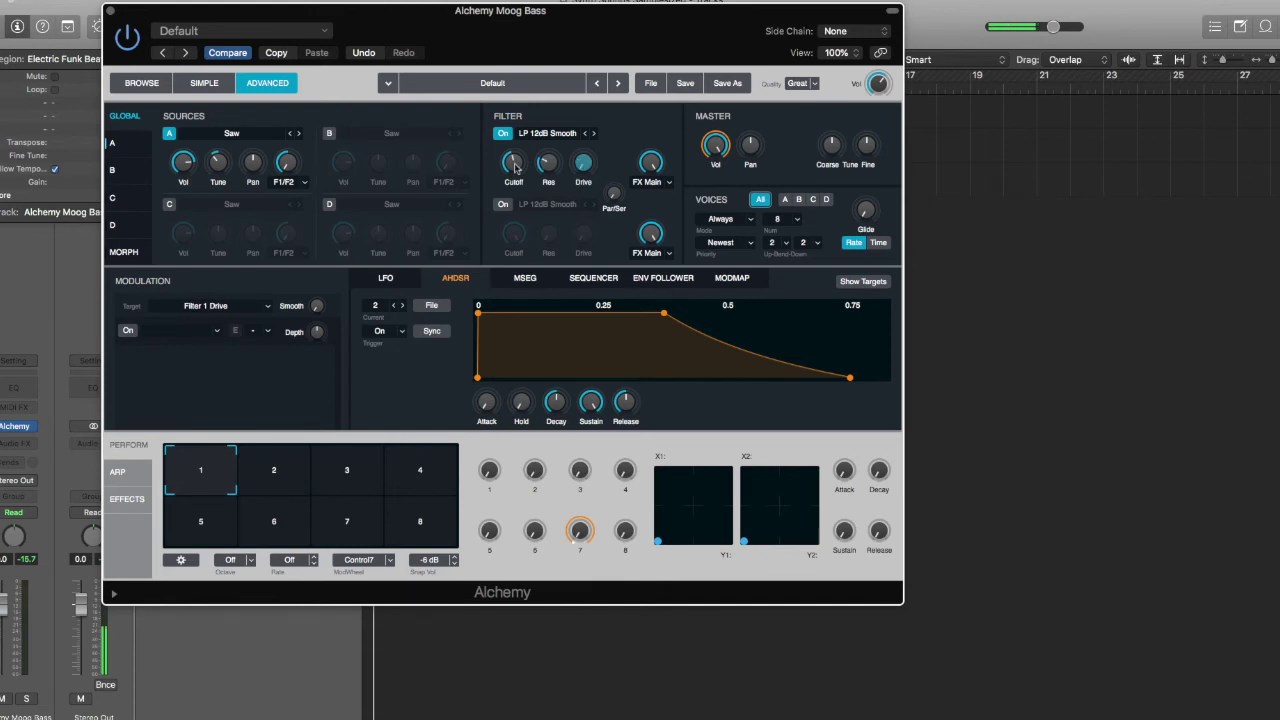
click(515, 166)
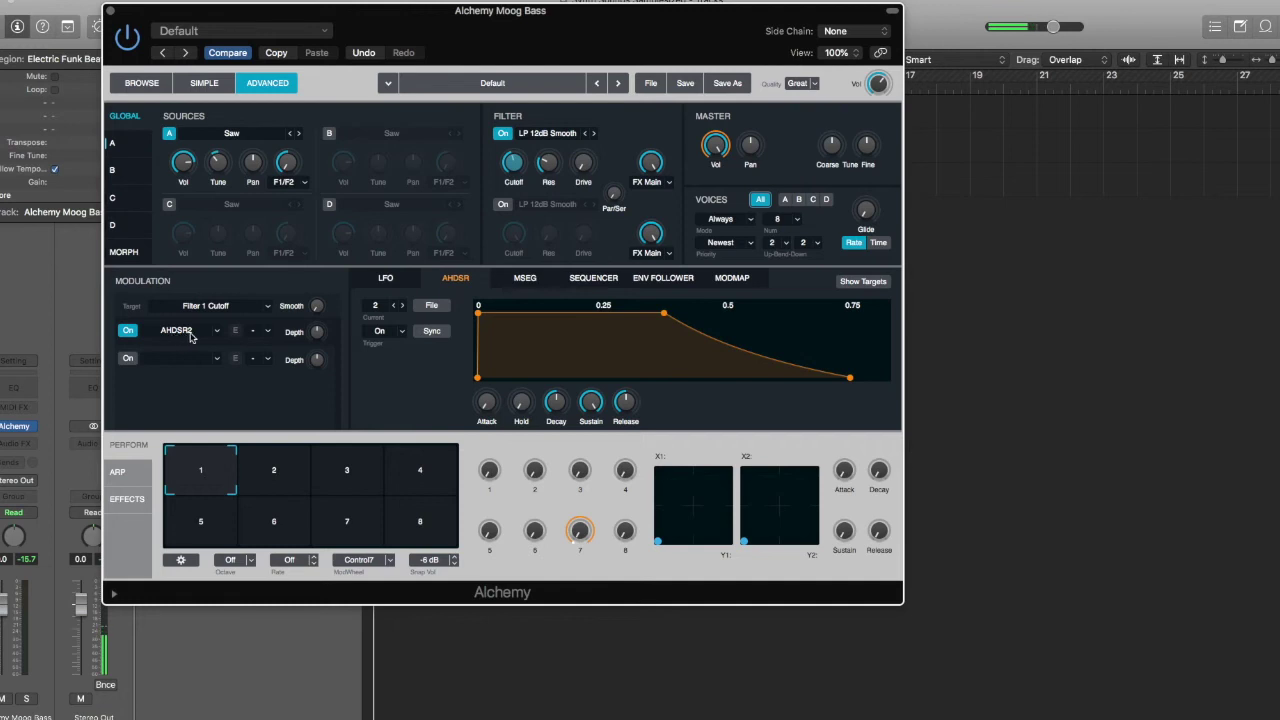
Step: Increase the AHDSR2 modulation depth on the Filter 1 cutoff and lower the cutoff to about 206 Hz
mouse_move(517, 165)
mouse_move(317, 331)
mouse_down()
mouse_move(333, 356)
mouse_move(336, 320)
mouse_up()
scroll(322, 316, up, 3)
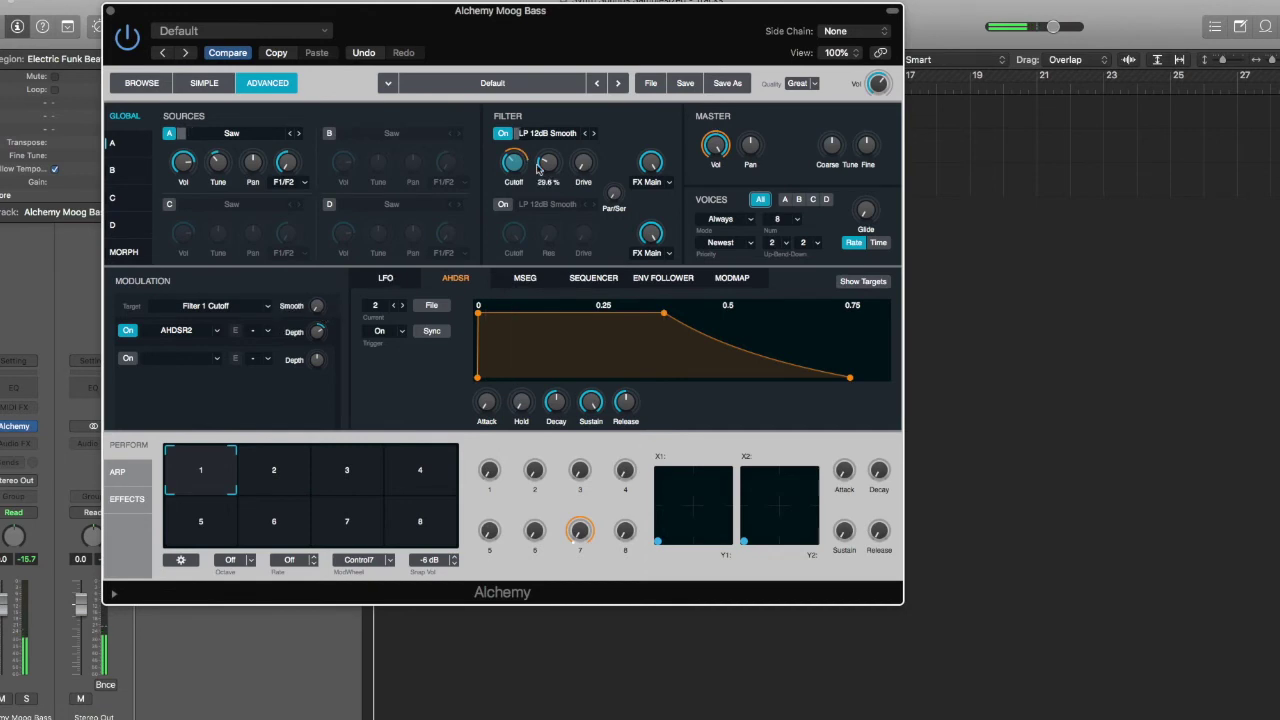
scroll(320, 328, down, 1)
scroll(319, 331, down, 2)
mouse_move(516, 175)
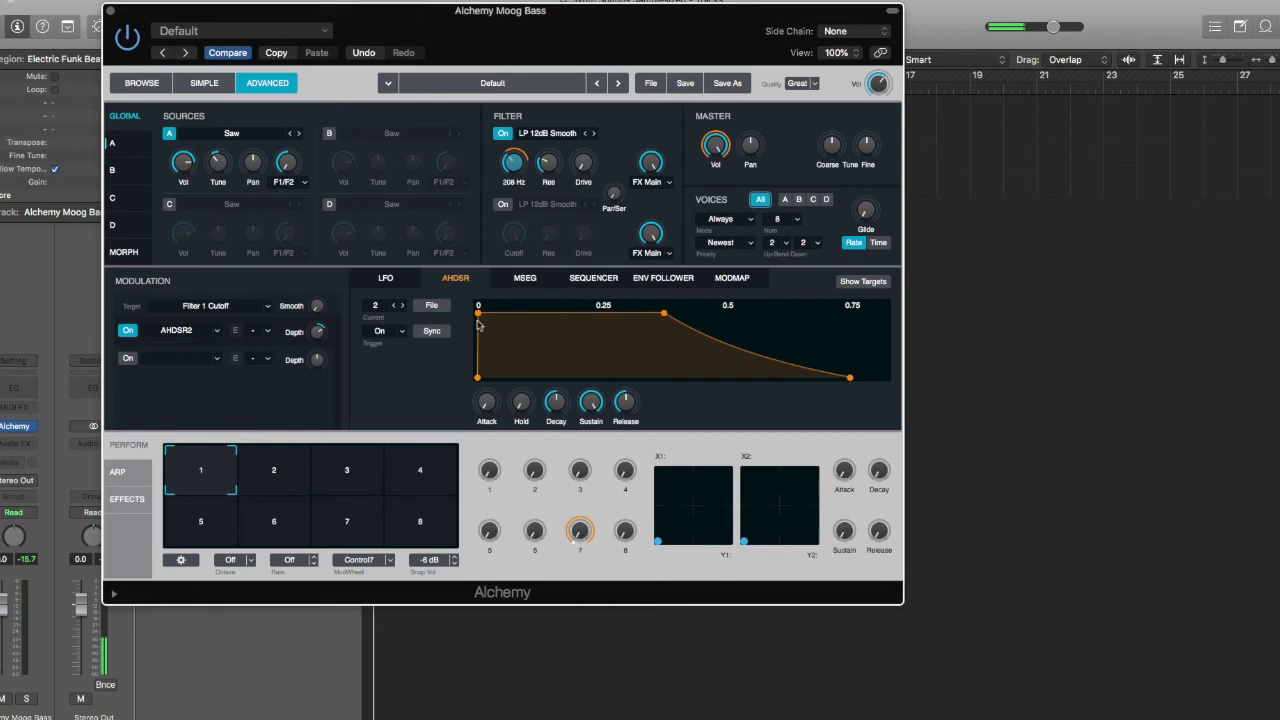
Step: Shorten the decay and release of AHDSR2 and give it a short attack below 0.018 s
drag(591, 407, 598, 483)
mouse_move(583, 410)
mouse_down()
mouse_move(579, 483)
mouse_move(581, 420)
mouse_up()
drag(486, 404, 592, 386)
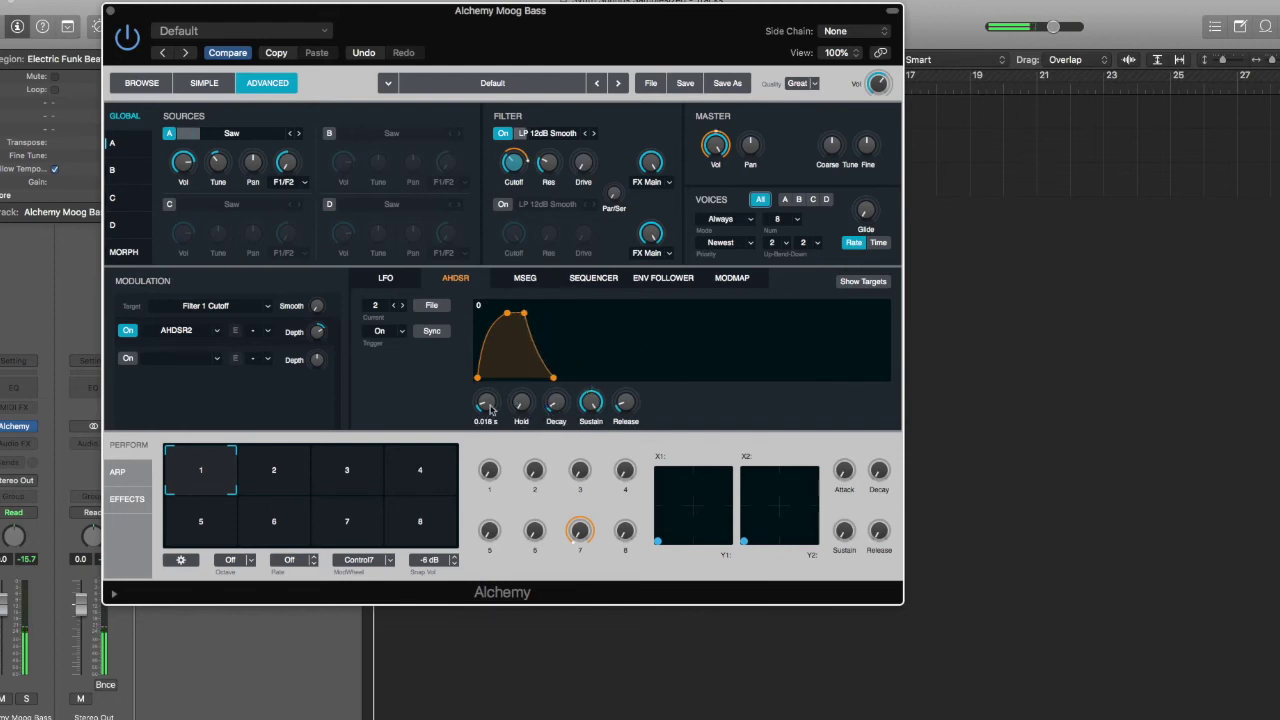
drag(497, 403, 488, 417)
Step: Raise the AHDSR2 depth further and lower the Filter 1 cutoff to about 127 Hz
drag(318, 334, 318, 326)
drag(515, 165, 514, 172)
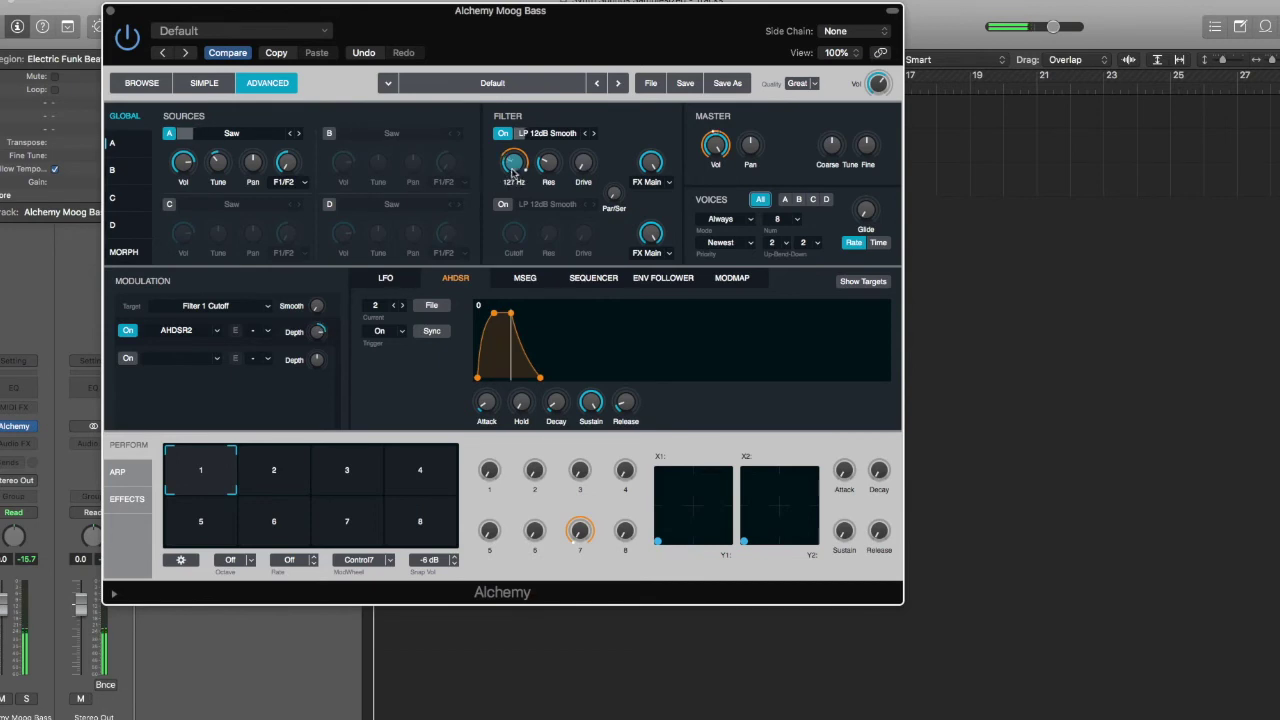
Step: Bring AHDSR2's sustain and attack down to zero and lengthen its decay to about 0.11 s
drag(591, 402, 590, 516)
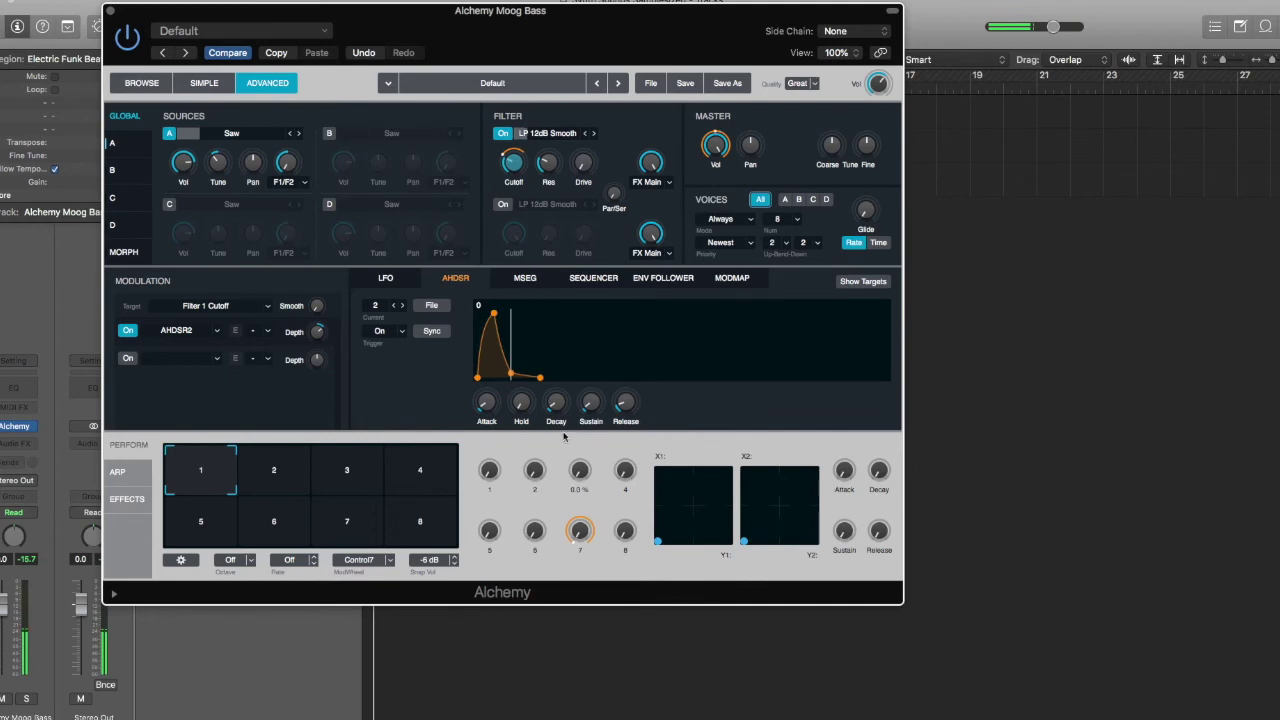
drag(556, 402, 597, 260)
drag(555, 402, 442, 369)
mouse_move(320, 338)
drag(547, 390, 585, 410)
mouse_move(594, 401)
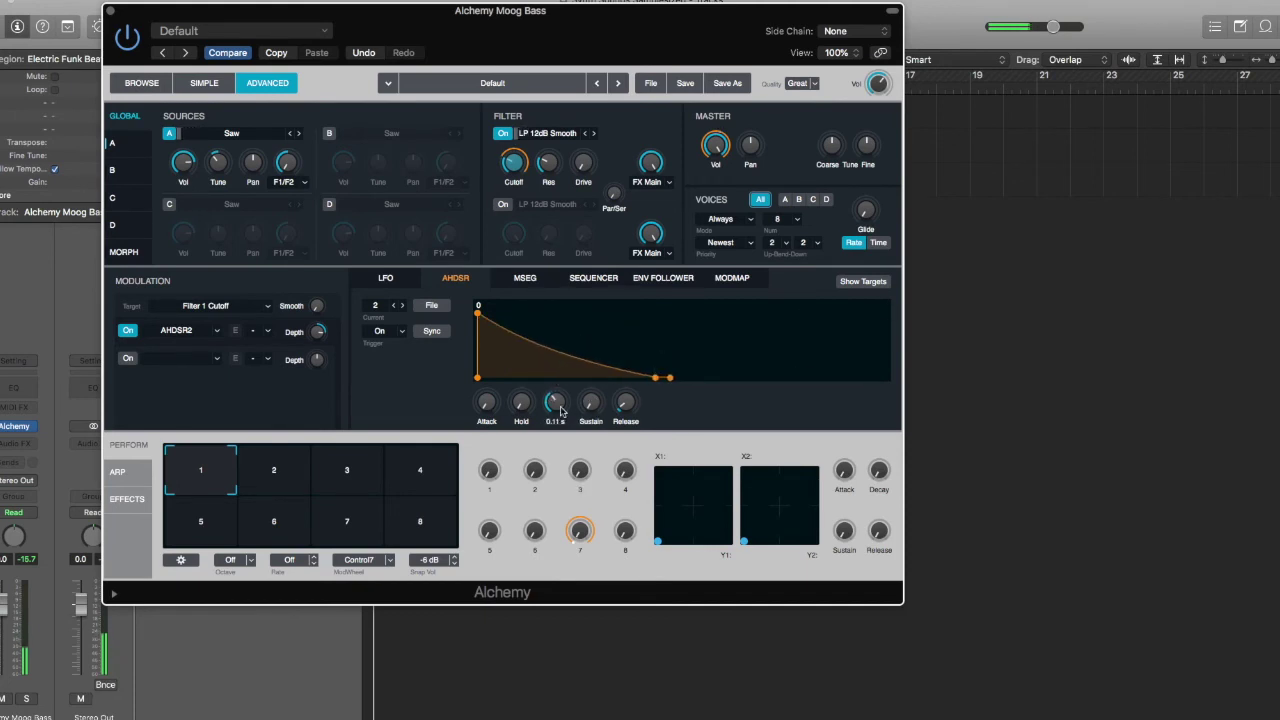
Step: Fine-tune AHDSR2's decay, give it a short attack, and raise its depth on the Filter 1 cutoff to about 94%
scroll(556, 404, up, 2)
scroll(556, 400, up, 2)
scroll(556, 402, up, 1)
scroll(556, 408, down, 4)
scroll(555, 412, up, 1)
scroll(555, 412, down, 2)
scroll(555, 412, up, 2)
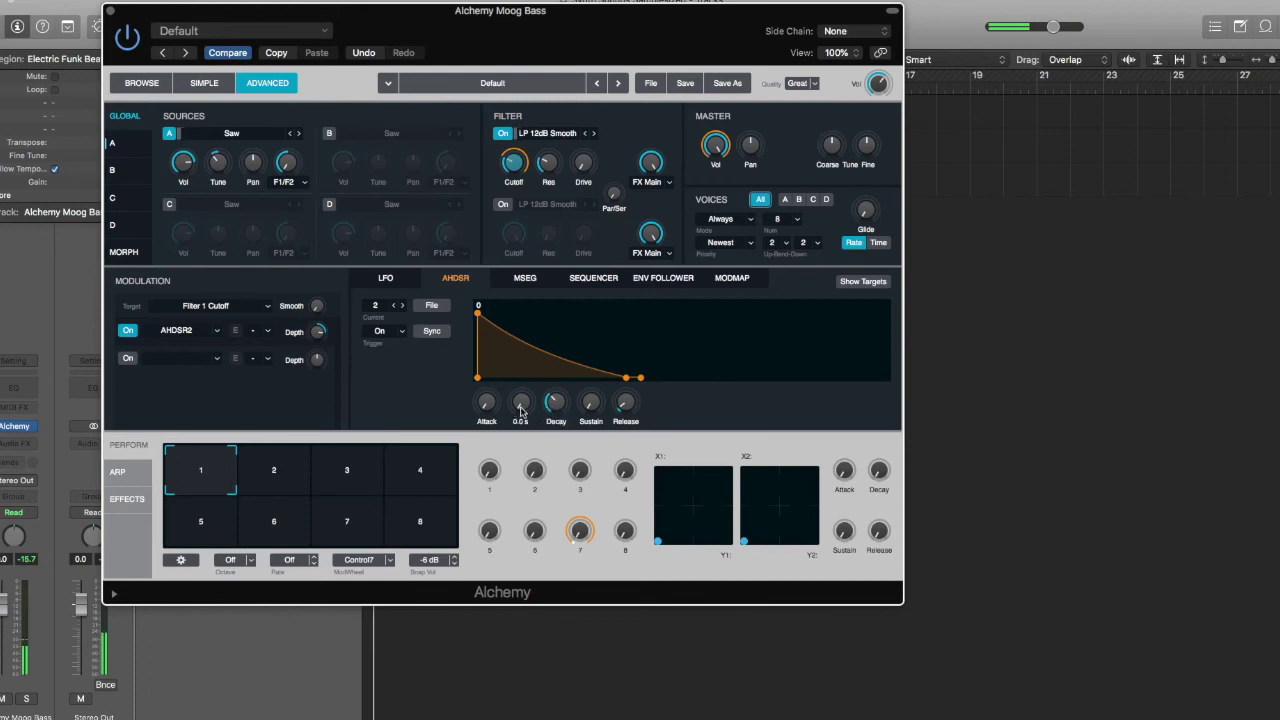
scroll(554, 402, up, 1)
scroll(554, 402, down, 2)
scroll(487, 402, up, 3)
scroll(540, 402, up, 2)
scroll(540, 402, down, 2)
mouse_move(320, 335)
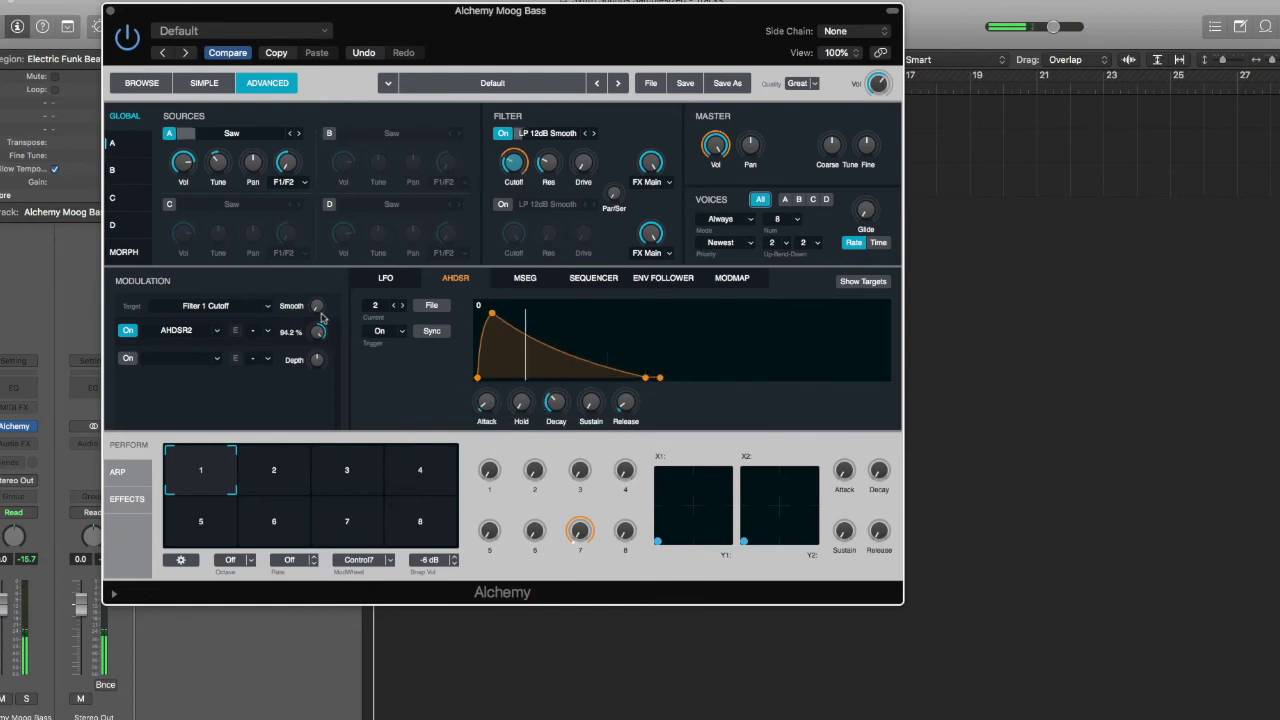
scroll(320, 335, down, 2)
Step: Readjust the Filter 1 cutoff, raise its resonance to about 41%, and lengthen AHDSR2's decay slightly
mouse_move(521, 157)
drag(521, 157, 515, 166)
click(548, 158)
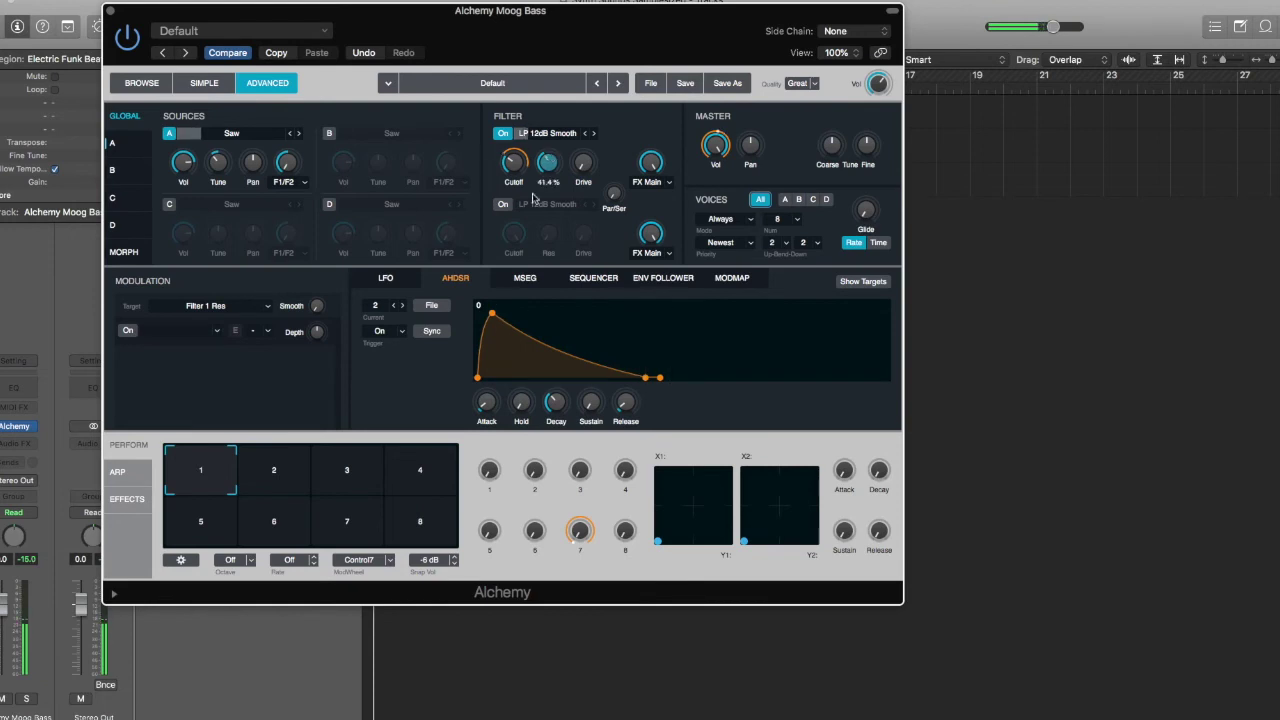
mouse_move(555, 402)
mouse_down()
mouse_move(557, 388)
mouse_move(553, 401)
mouse_up()
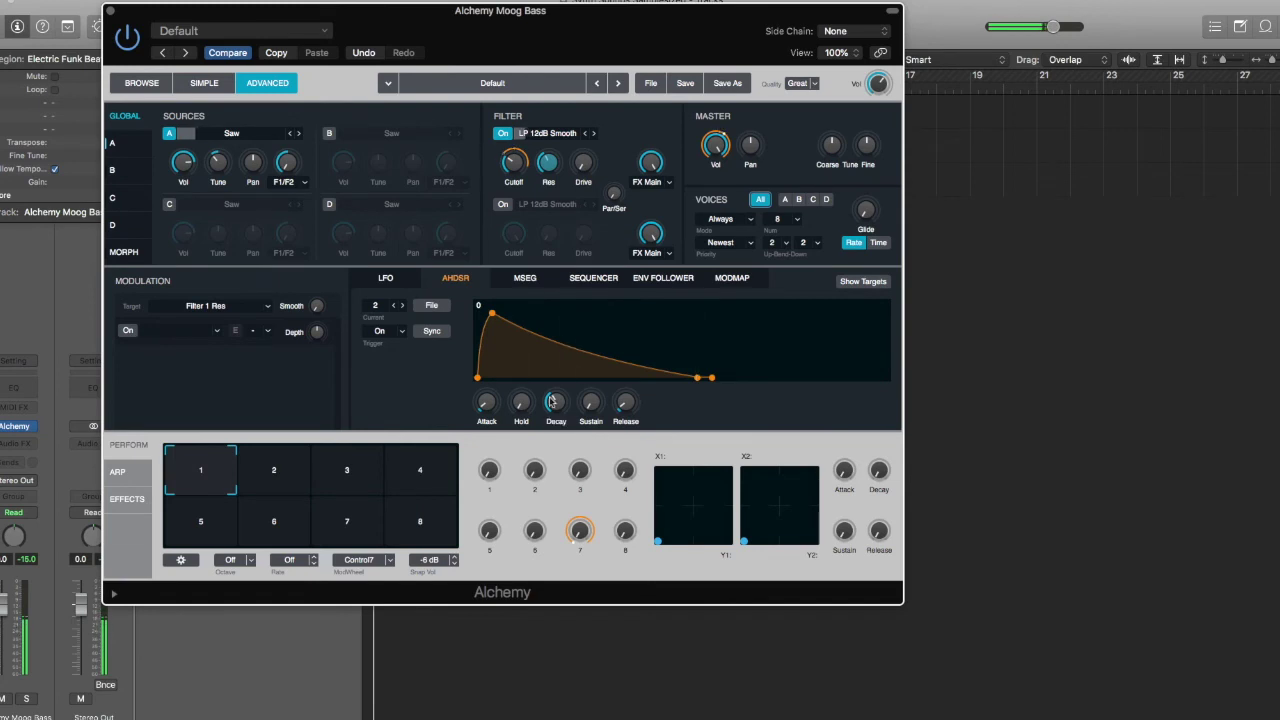
Step: Set the number of voices to 1 to make the patch monophonic
mouse_move(620, 362)
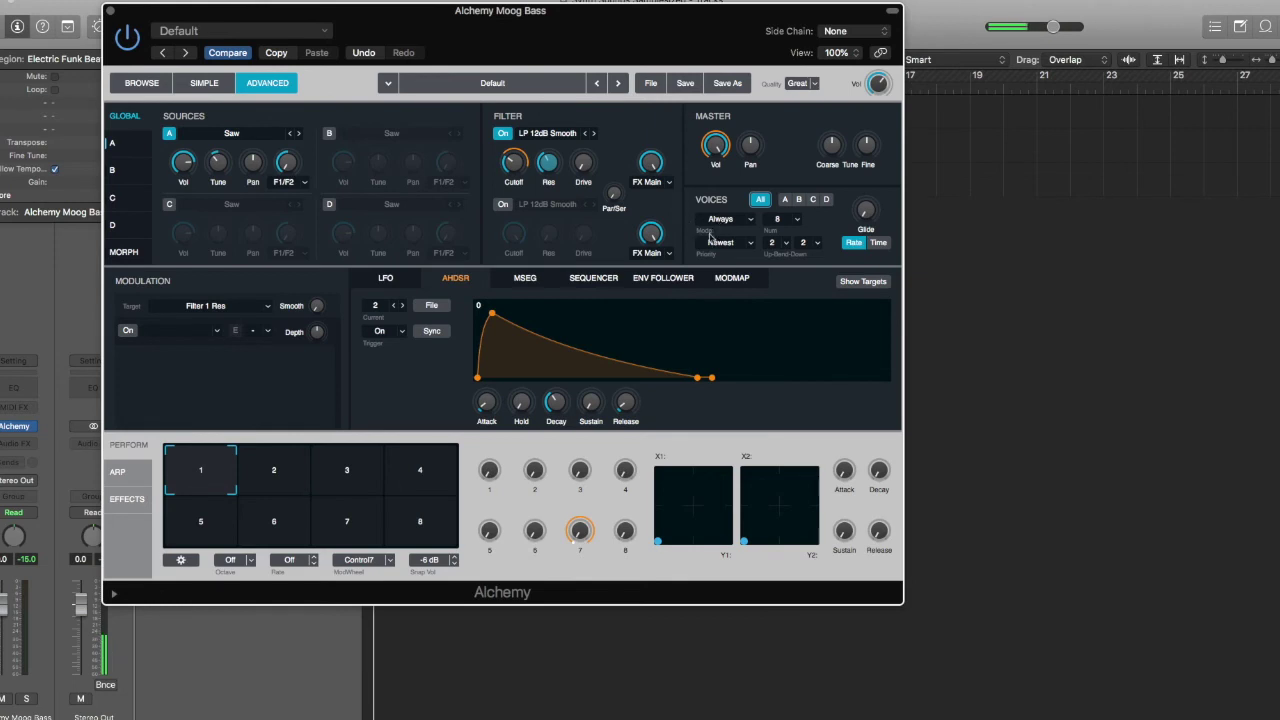
click(785, 221)
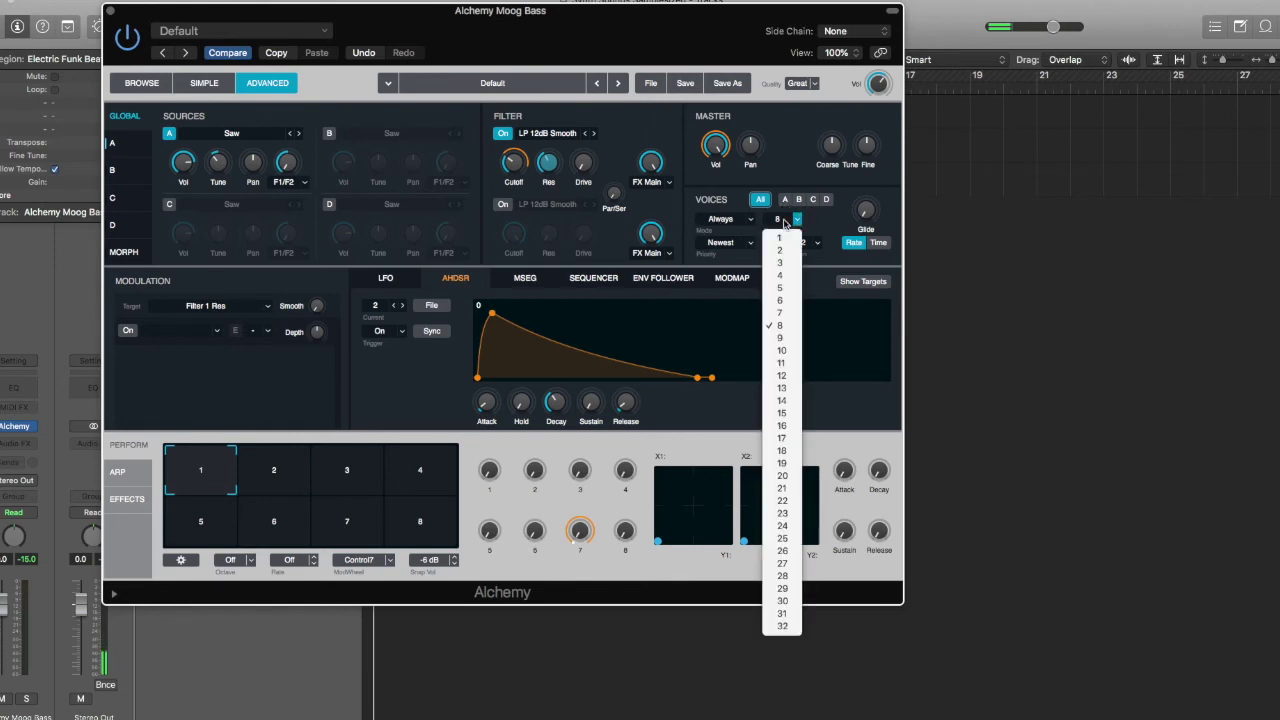
click(827, 218)
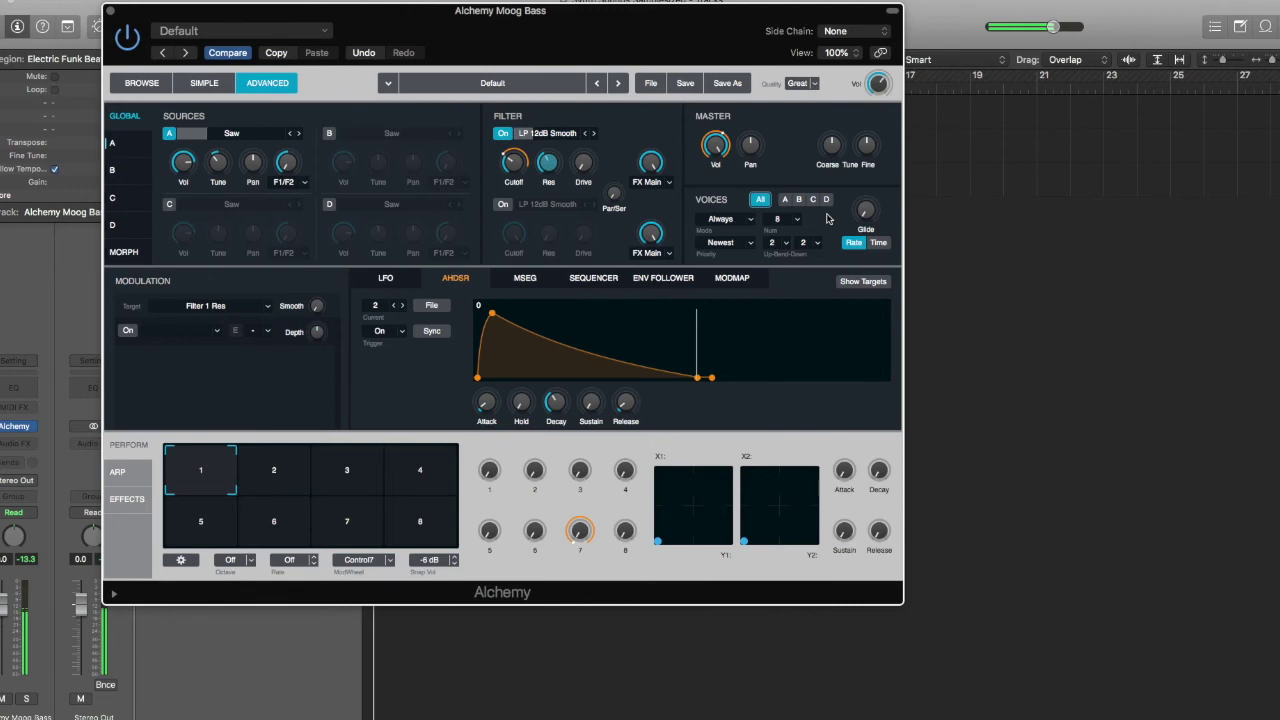
drag(778, 218, 784, 241)
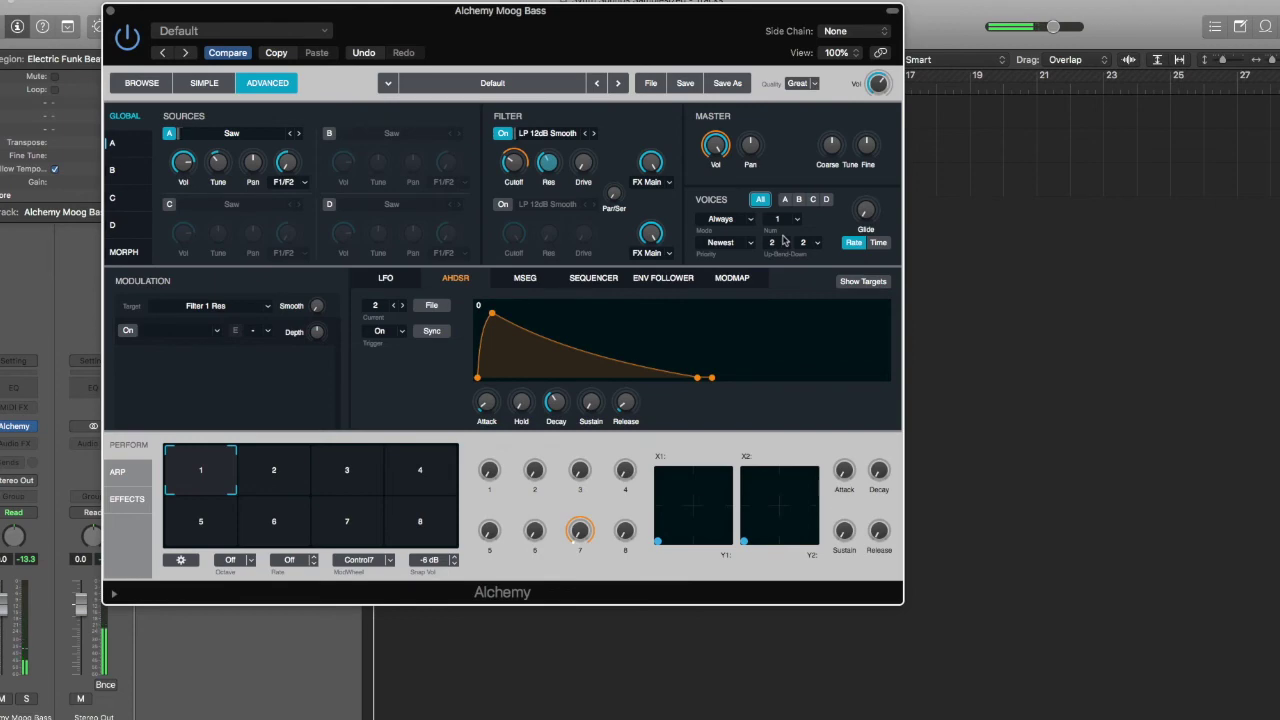
Step: Set the voices mode to Retrigger, comparing it with Always
drag(669, 44, 840, 87)
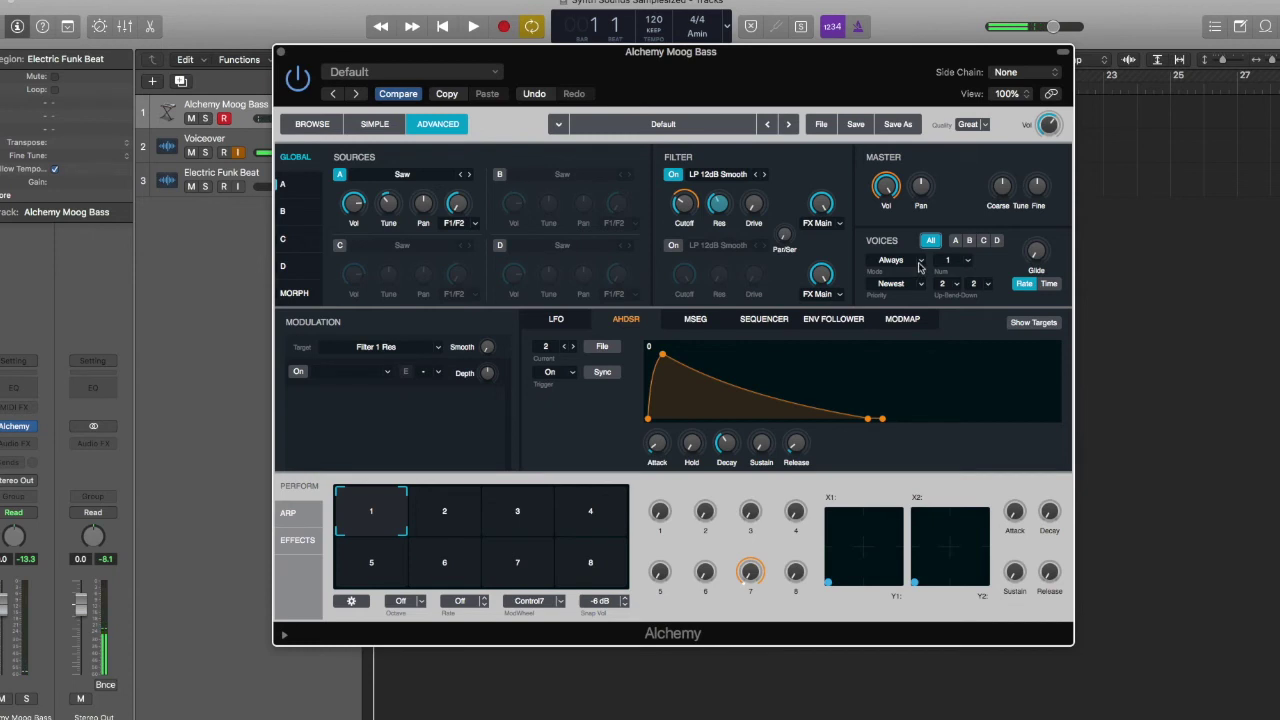
click(886, 262)
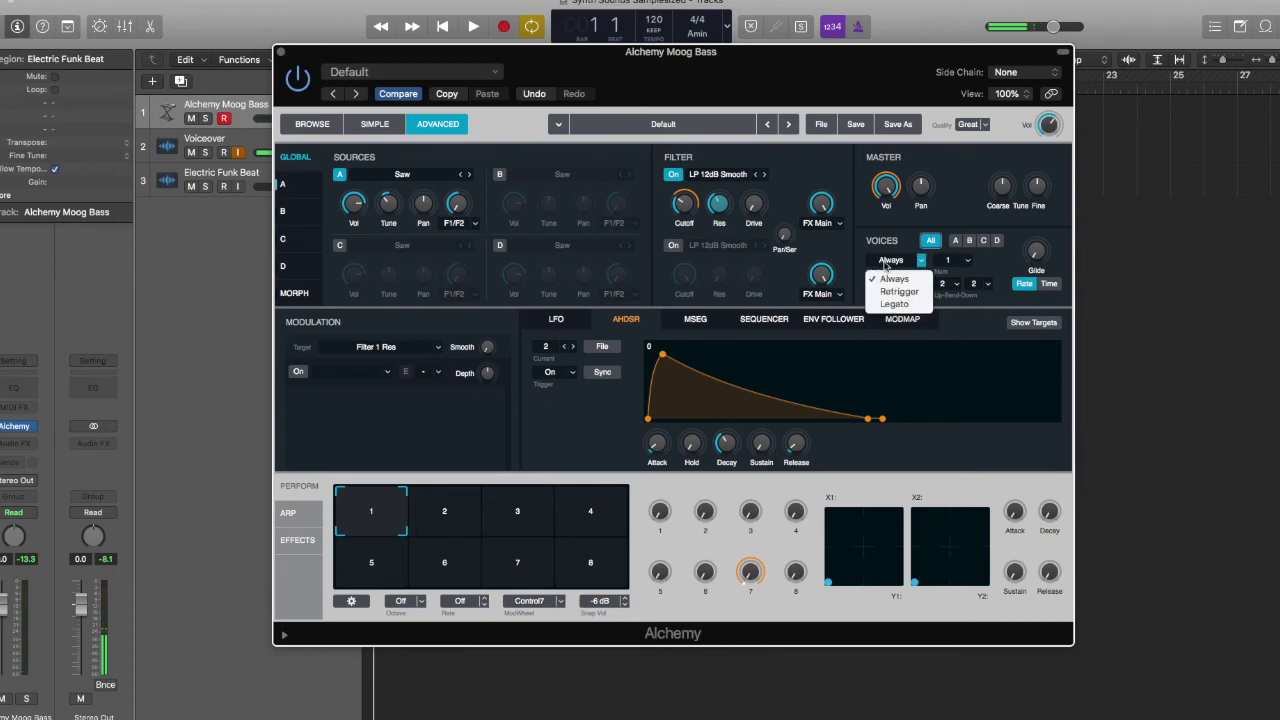
click(898, 290)
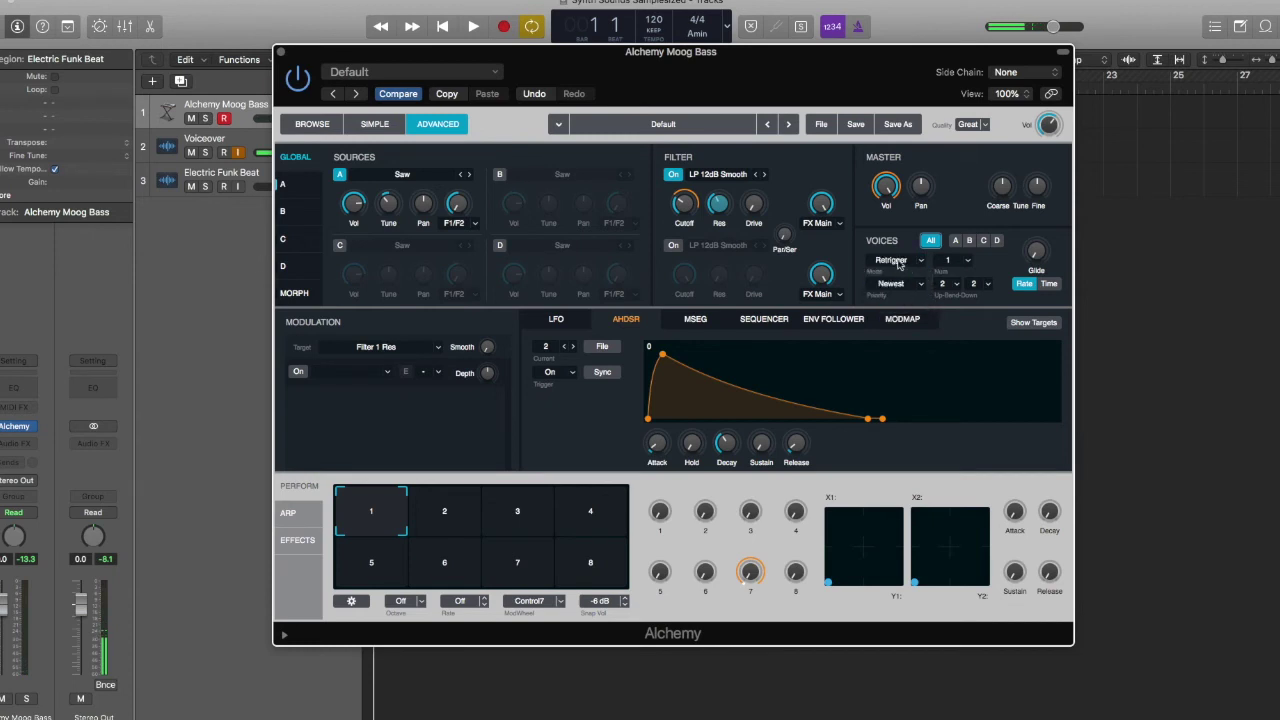
click(898, 262)
click(900, 279)
click(899, 261)
click(898, 293)
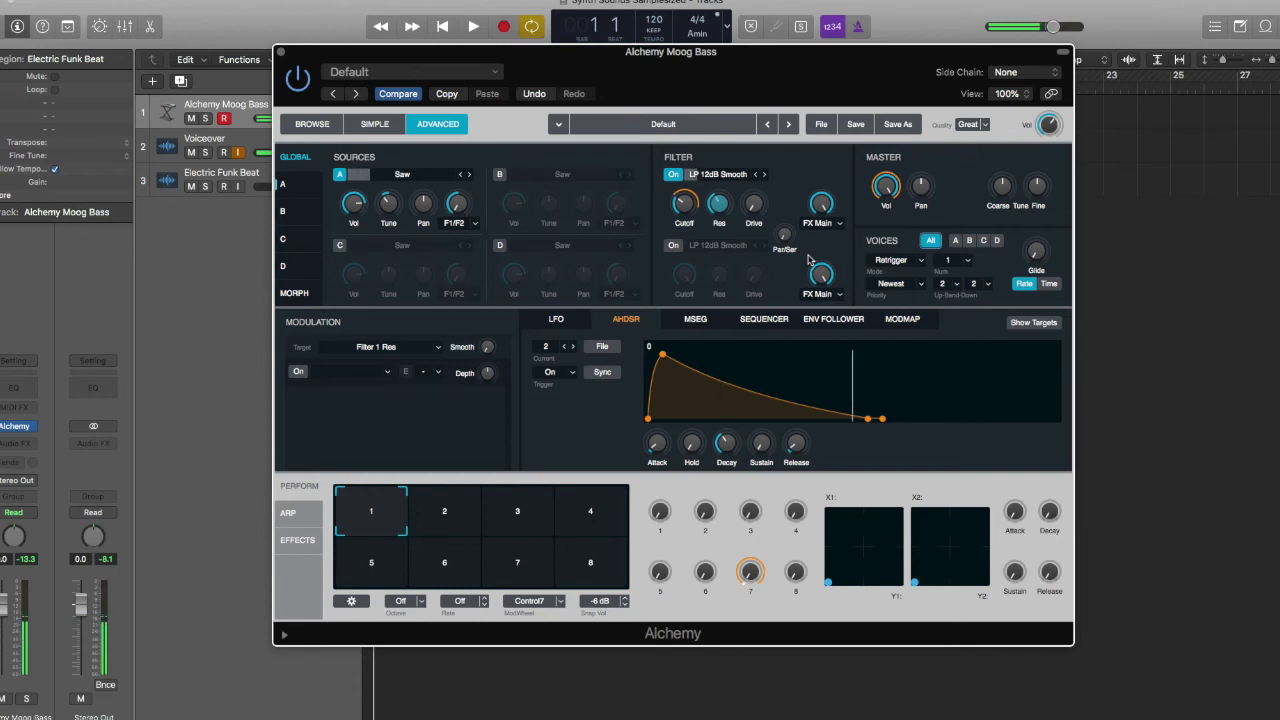
Step: Fine-tune the Filter 1 cutoff, raise its resonance to about 55%, and close the Alchemy window
click(683, 204)
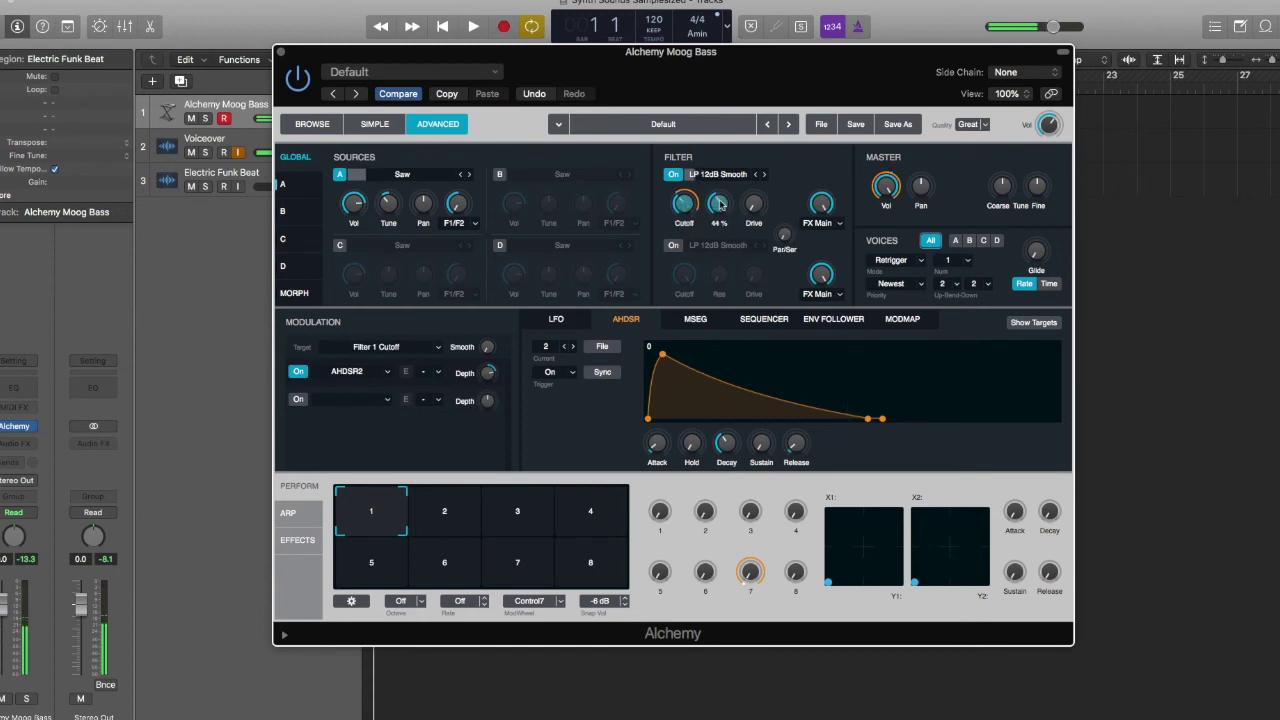
click(718, 204)
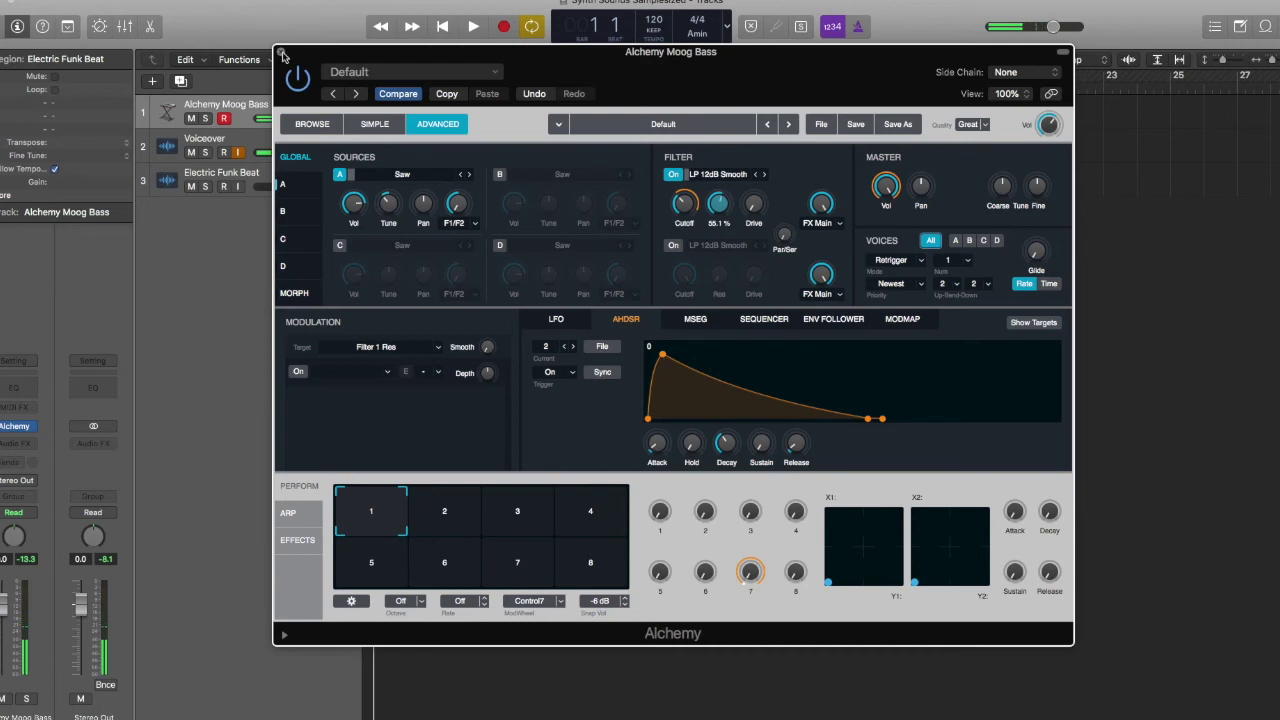
click(282, 53)
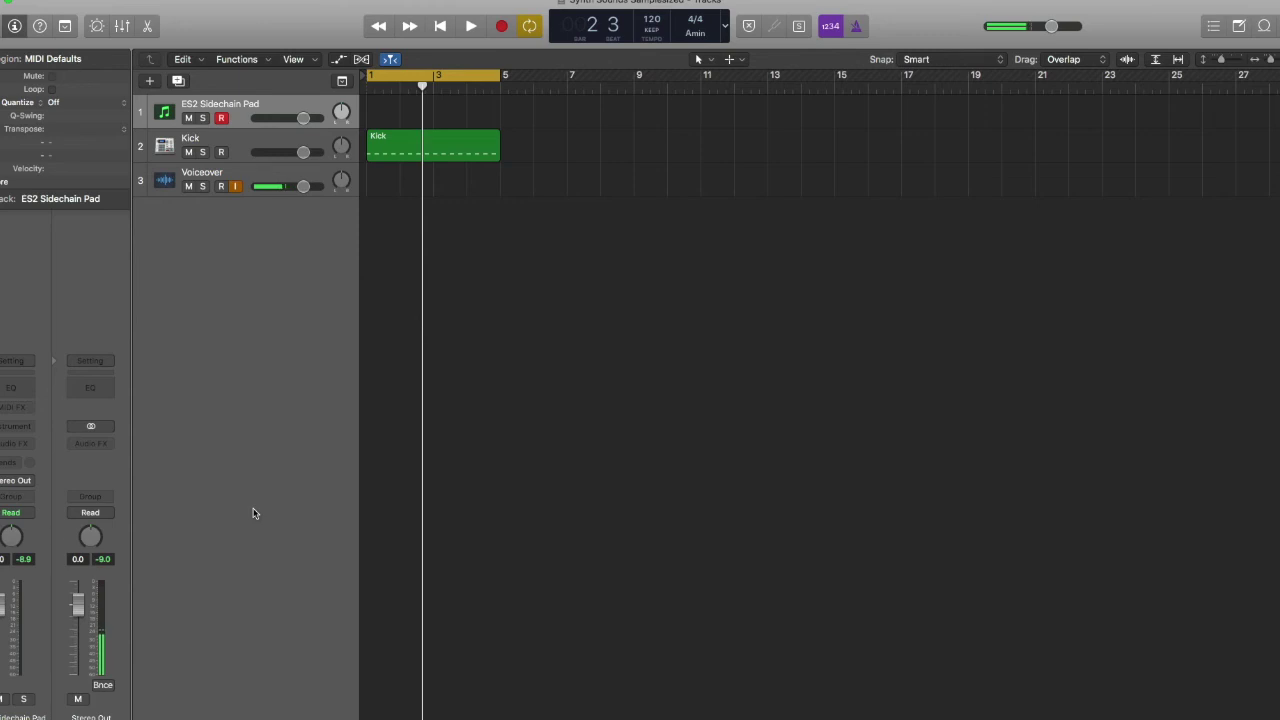
Step: Load the ES2 synthesizer as the instrument on the ES2 Sidechain Pad track
click(22, 428)
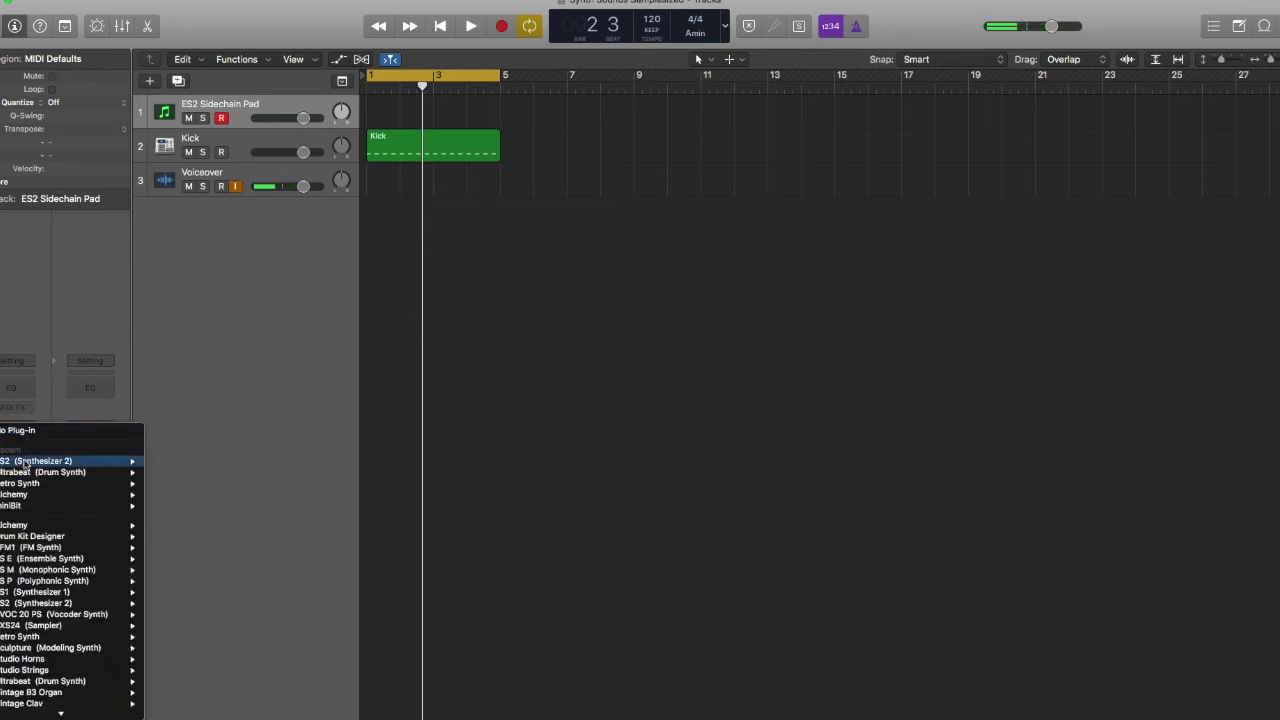
click(26, 462)
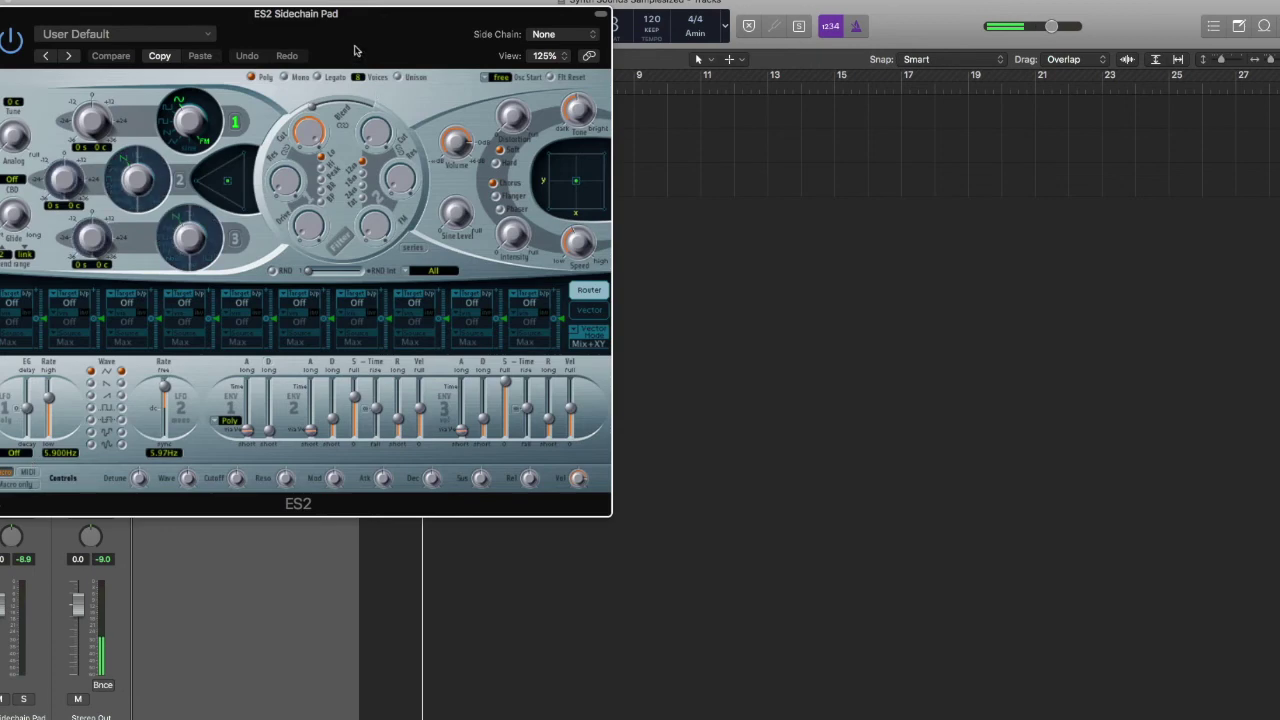
drag(358, 52, 618, 108)
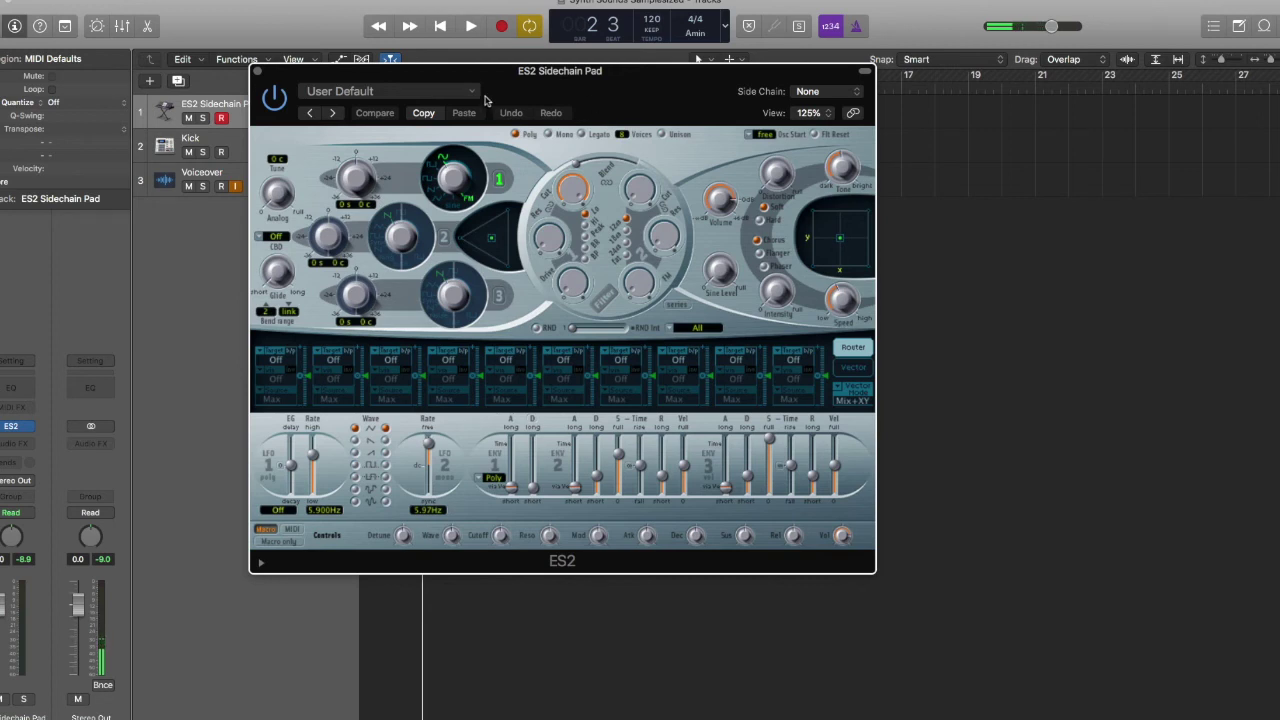
drag(545, 86, 531, 86)
Step: Change oscillator 1 to a sawtooth wave and turn on oscillators 2 and 3
click(380, 90)
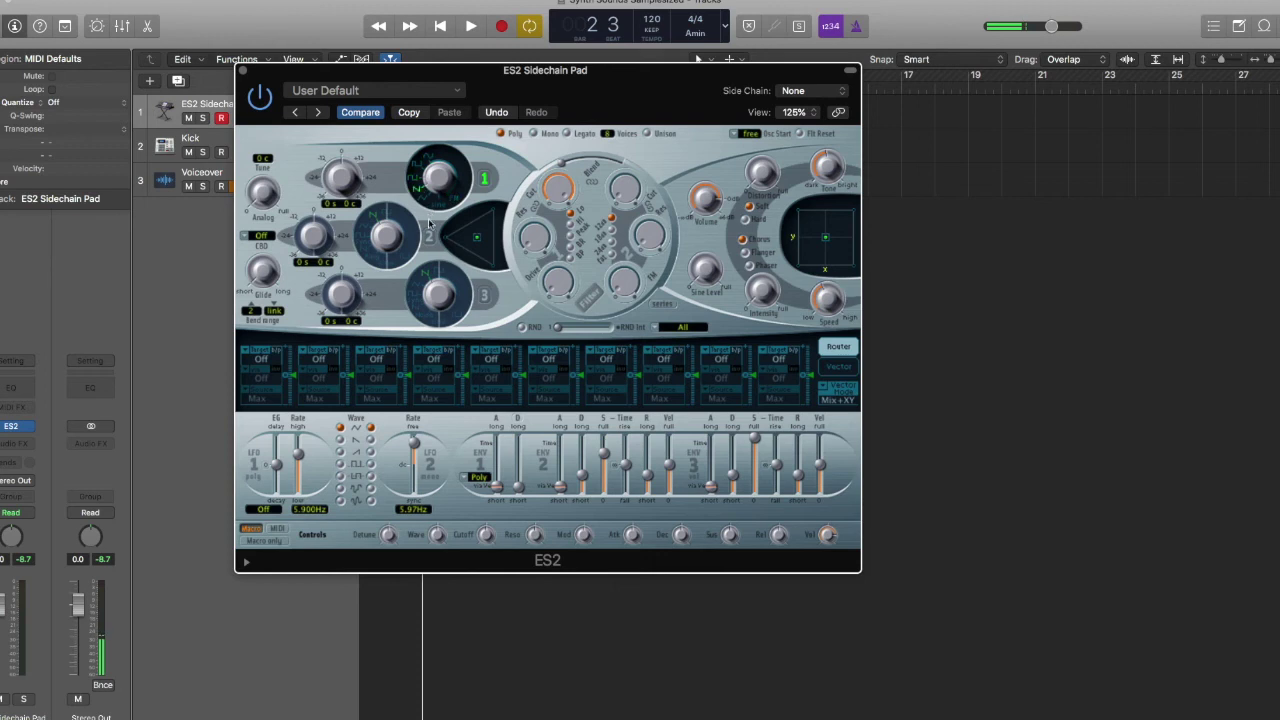
click(432, 237)
click(483, 296)
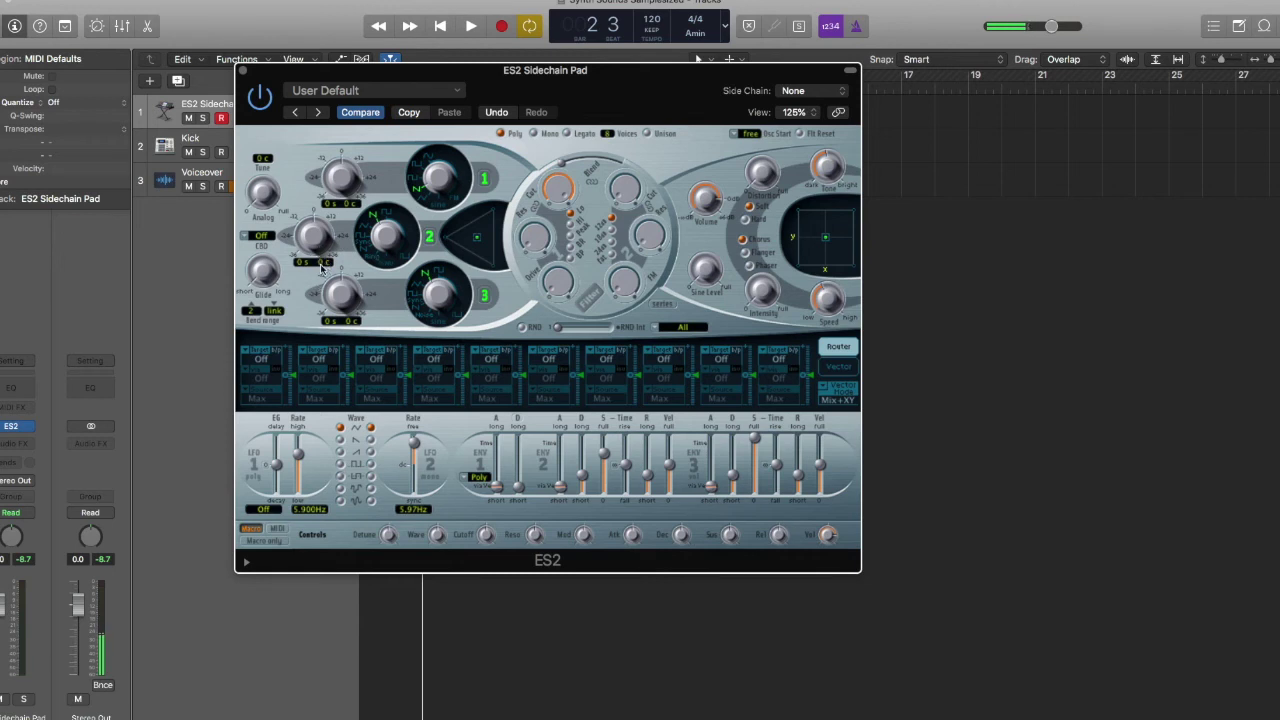
Step: Detune oscillator 2 by +7 cents and oscillator 3 by -7 cents
drag(322, 266, 344, 234)
drag(353, 321, 358, 332)
drag(356, 352, 355, 354)
drag(322, 260, 320, 266)
mouse_move(310, 238)
mouse_down()
mouse_move(310, 216)
mouse_move(308, 266)
mouse_move(311, 241)
mouse_move(313, 252)
mouse_up()
Step: Enable the filter with a lower Filter 1 cutoff and slight resonance, and lengthen Envelope 3's attack, decay and release
drag(558, 186, 541, 212)
drag(712, 489, 714, 483)
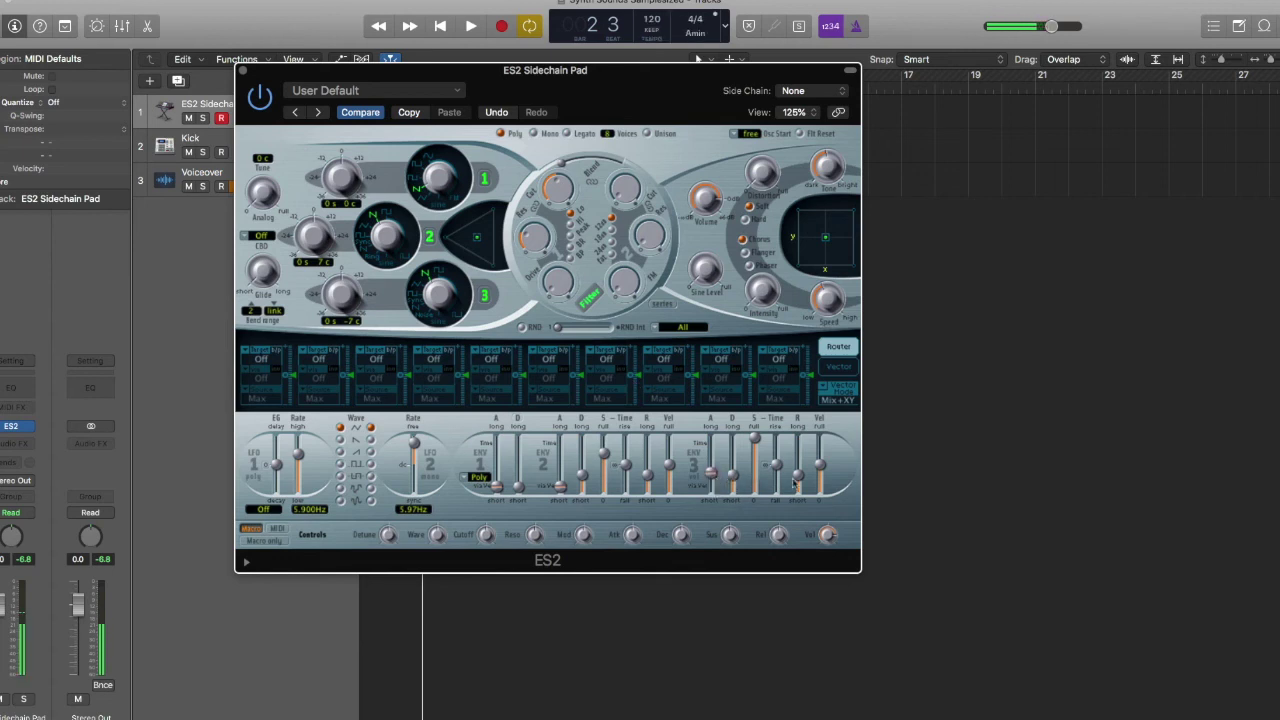
drag(797, 481, 734, 468)
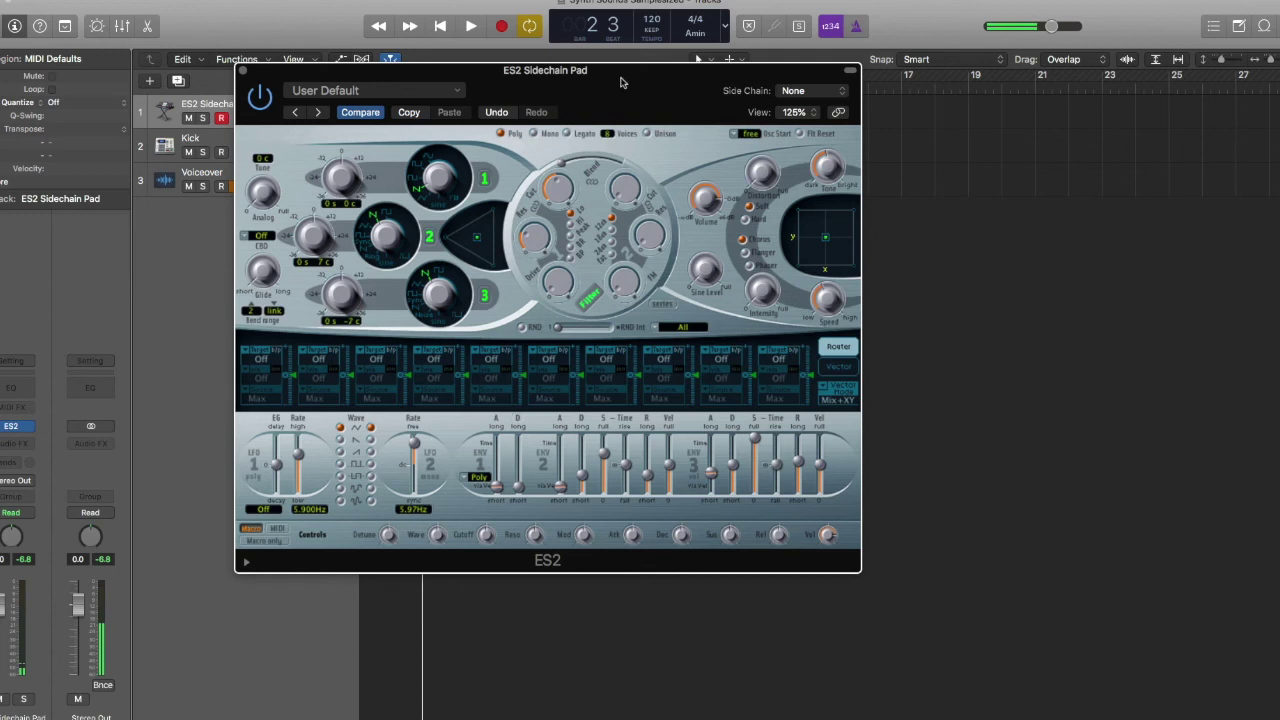
drag(620, 82, 587, 77)
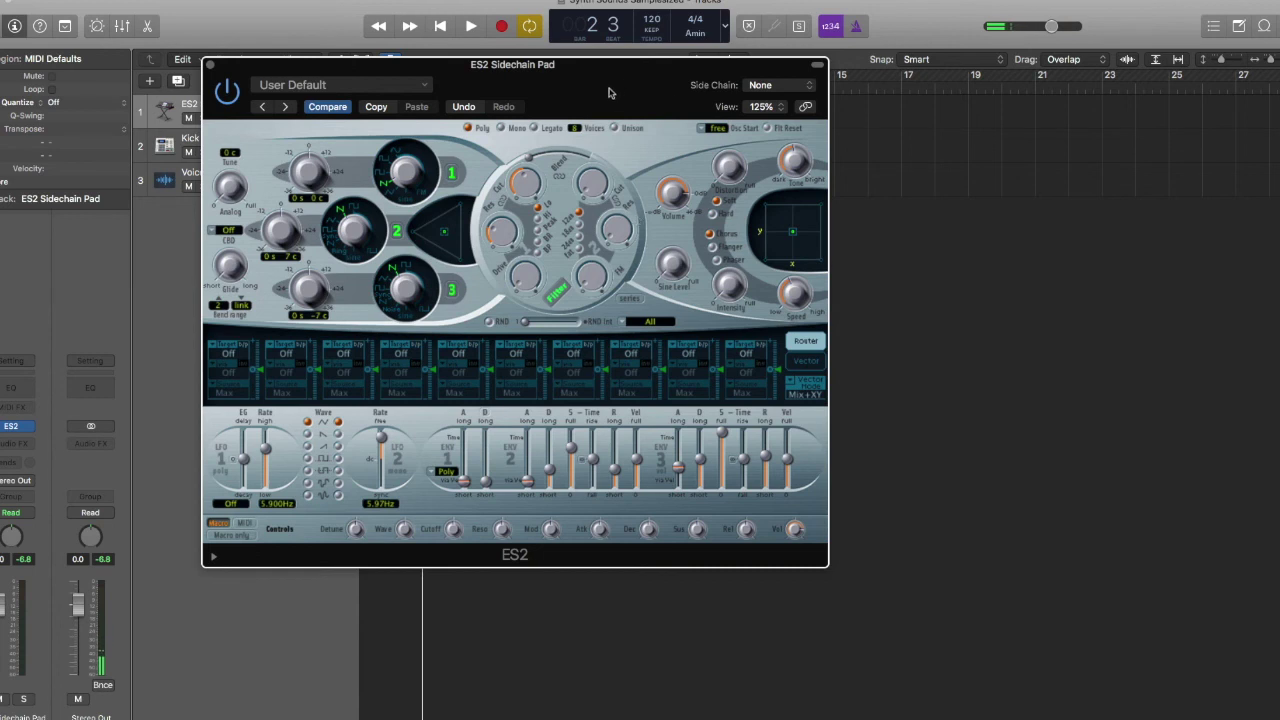
drag(580, 94, 709, 85)
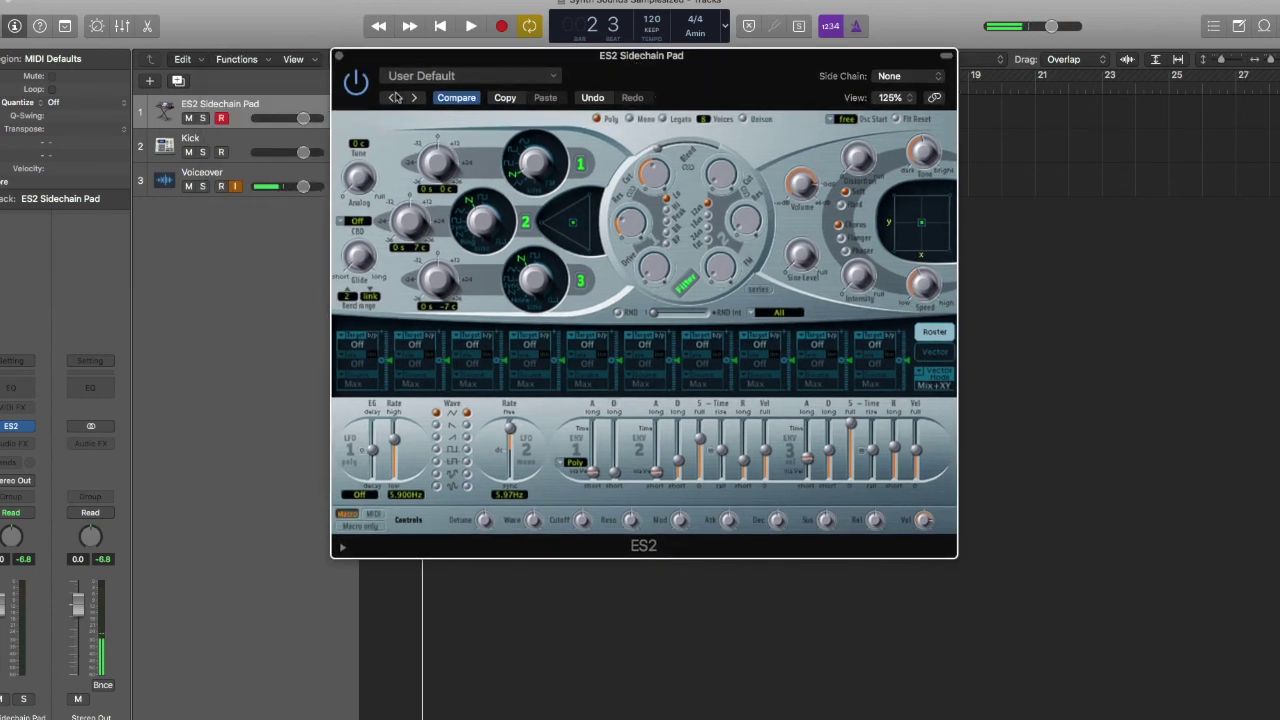
click(338, 57)
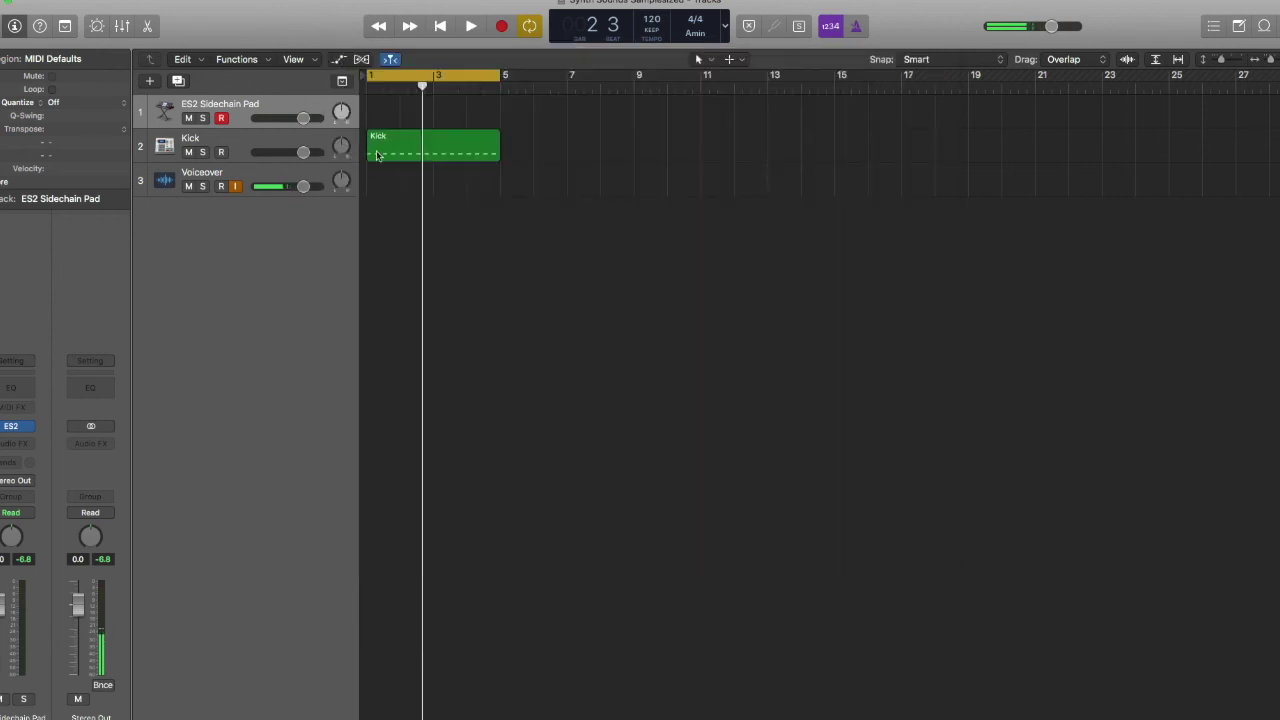
Step: Route the Kick track's output to Stereo Output
click(267, 145)
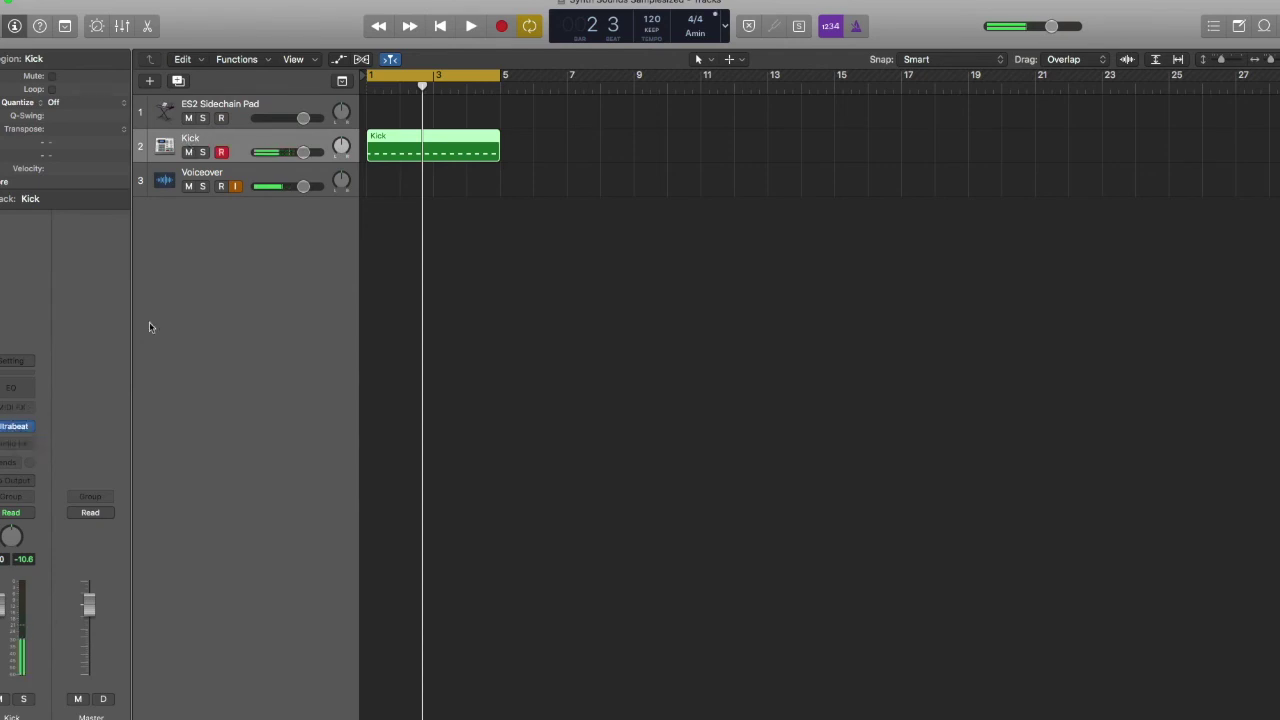
click(12, 482)
mouse_move(40, 503)
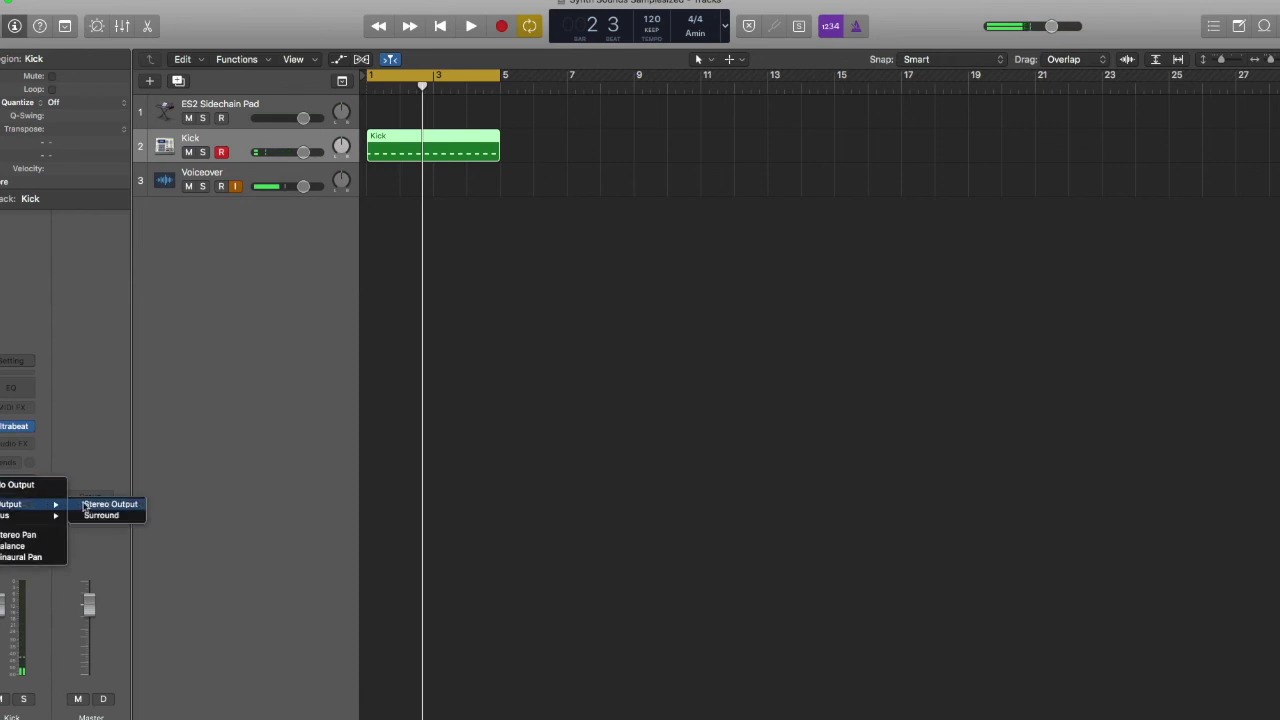
click(110, 503)
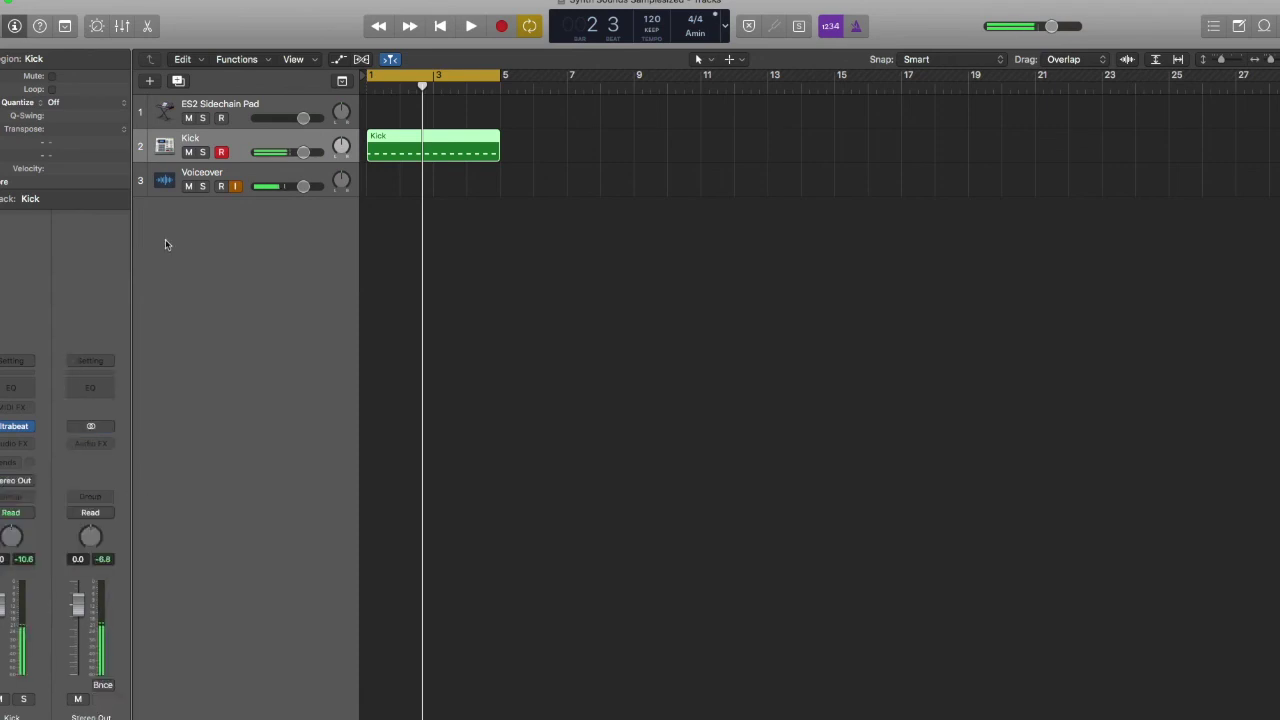
Step: Examine the Kick region's notes in the Piano Roll and audition the region from the start
double_click(463, 152)
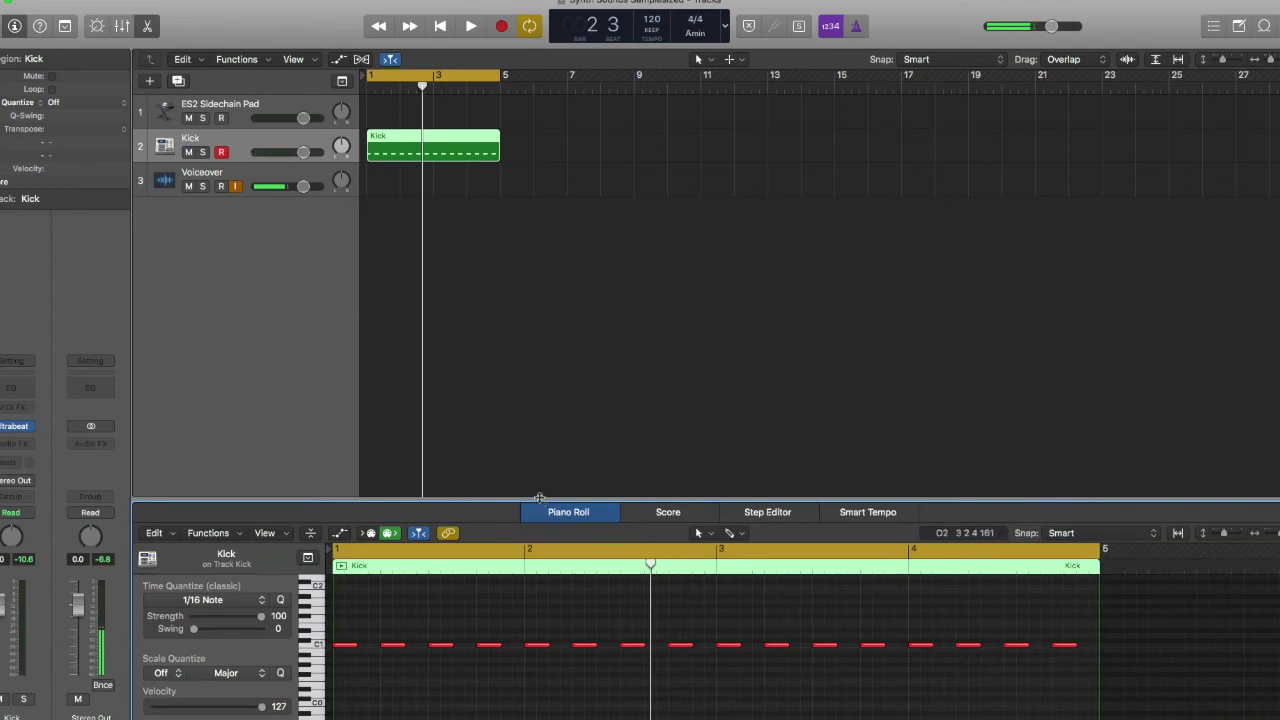
key(p)
key(Return)
key(space)
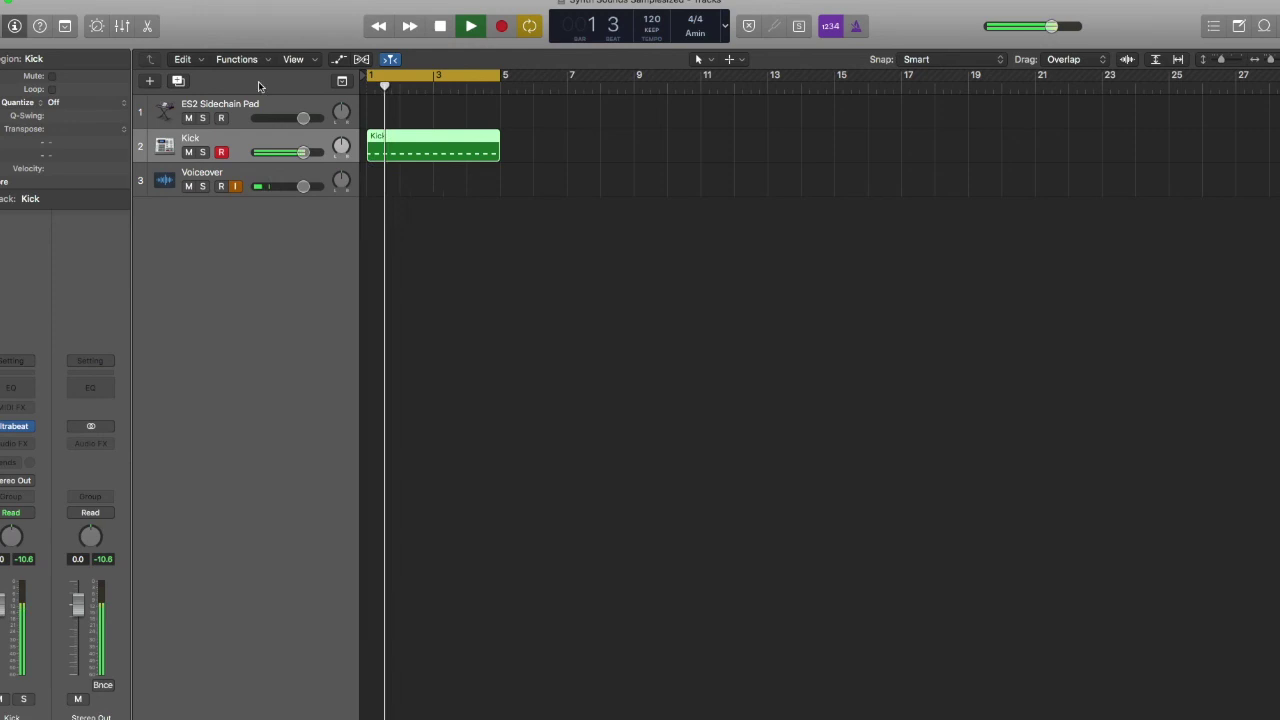
key(space)
Step: Reopen ES2 on the ES2 Sidechain Pad track and set its side chain input to Kick (Inst 1)
click(250, 108)
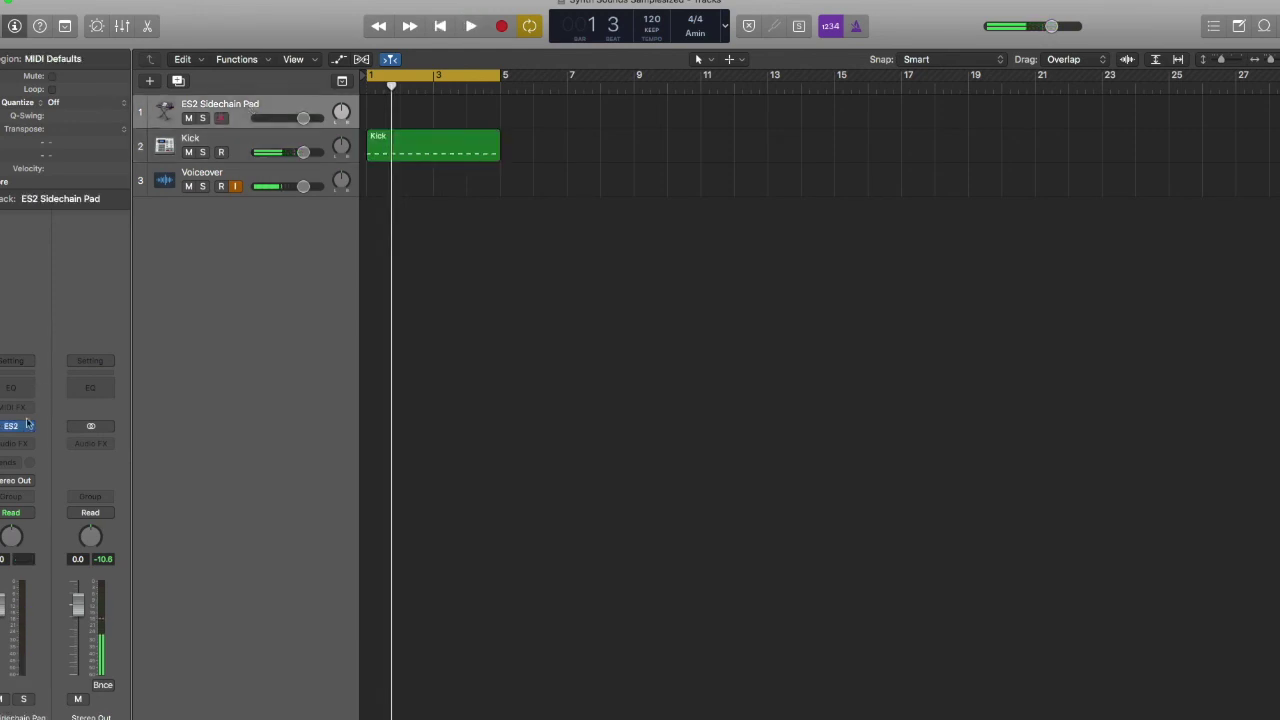
key(v)
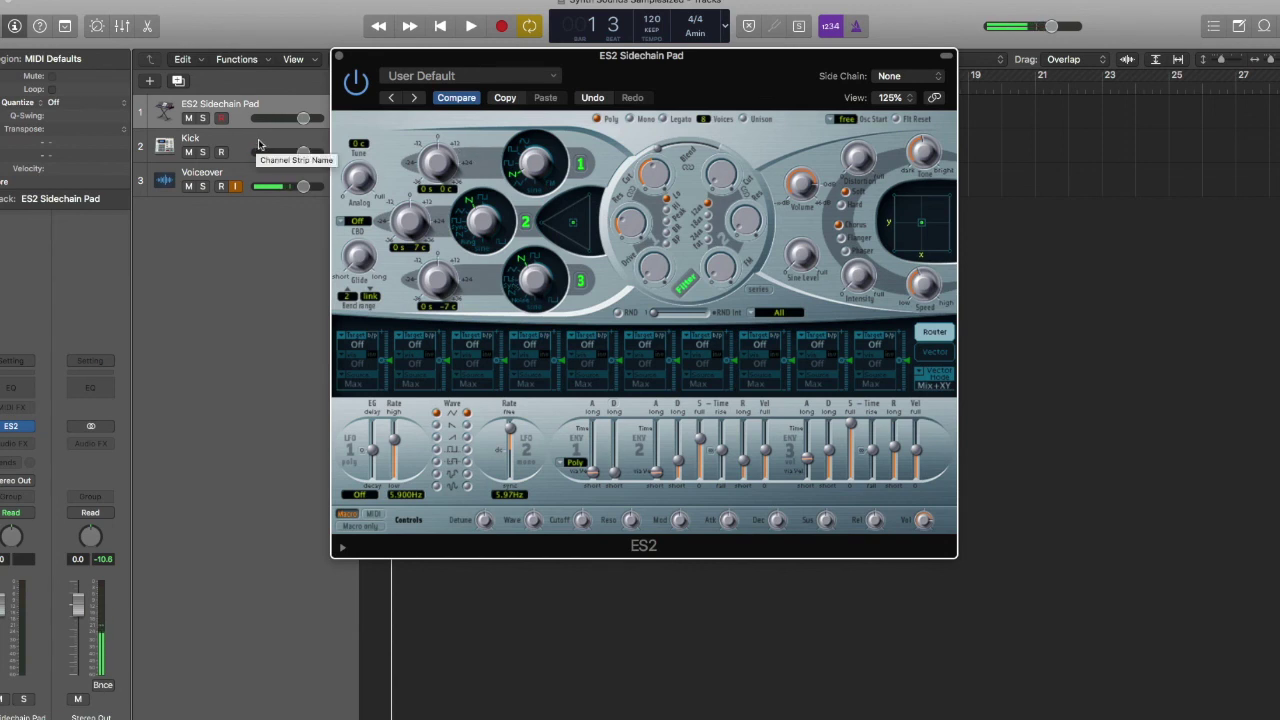
drag(776, 91, 664, 94)
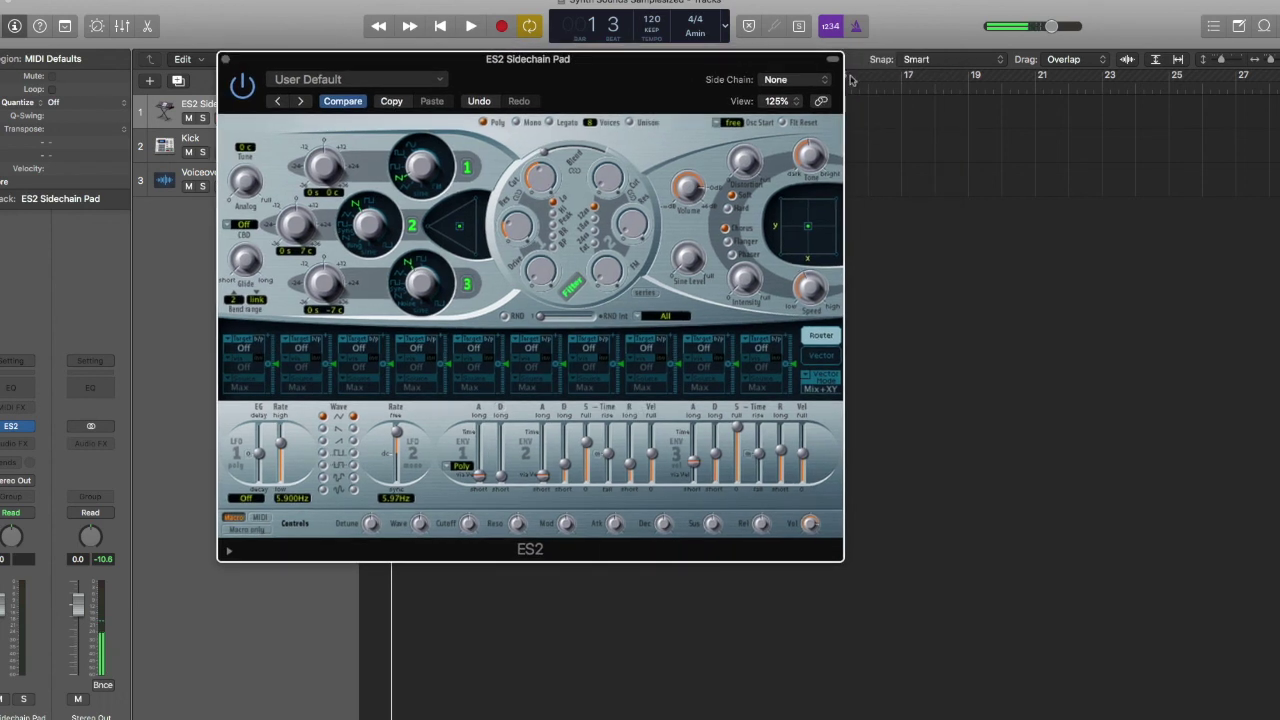
click(792, 80)
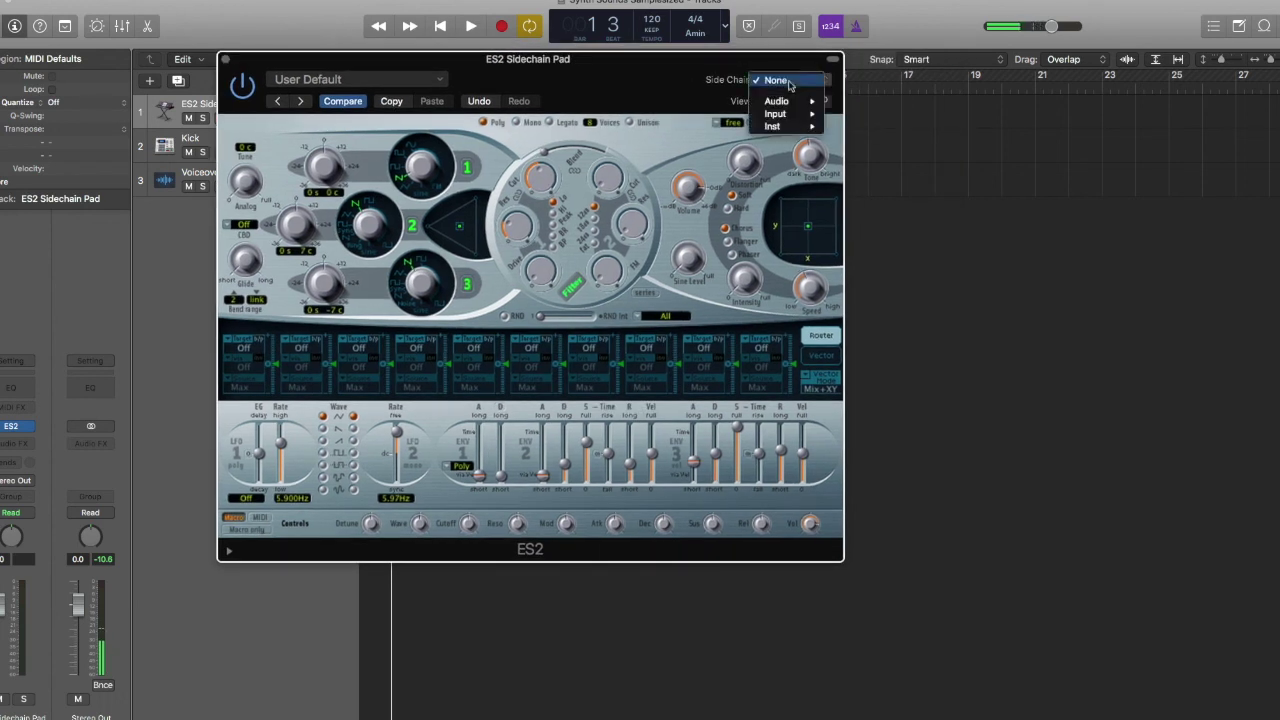
mouse_move(780, 126)
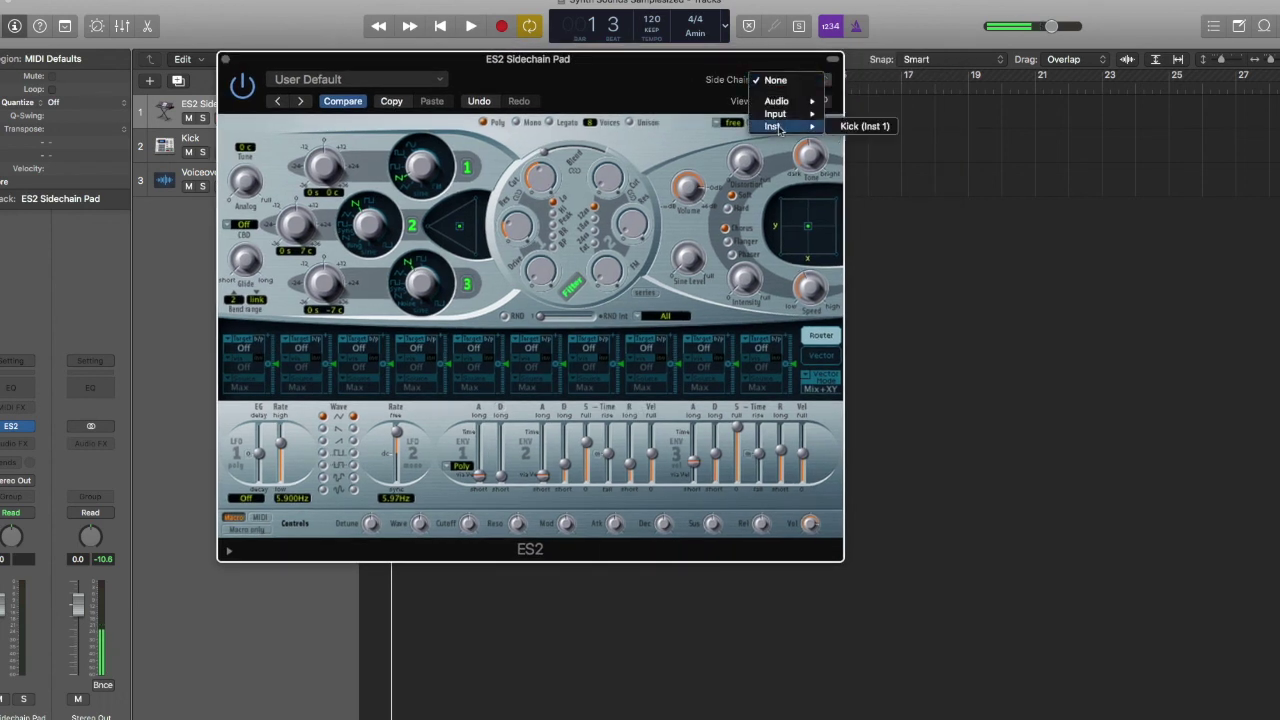
click(878, 128)
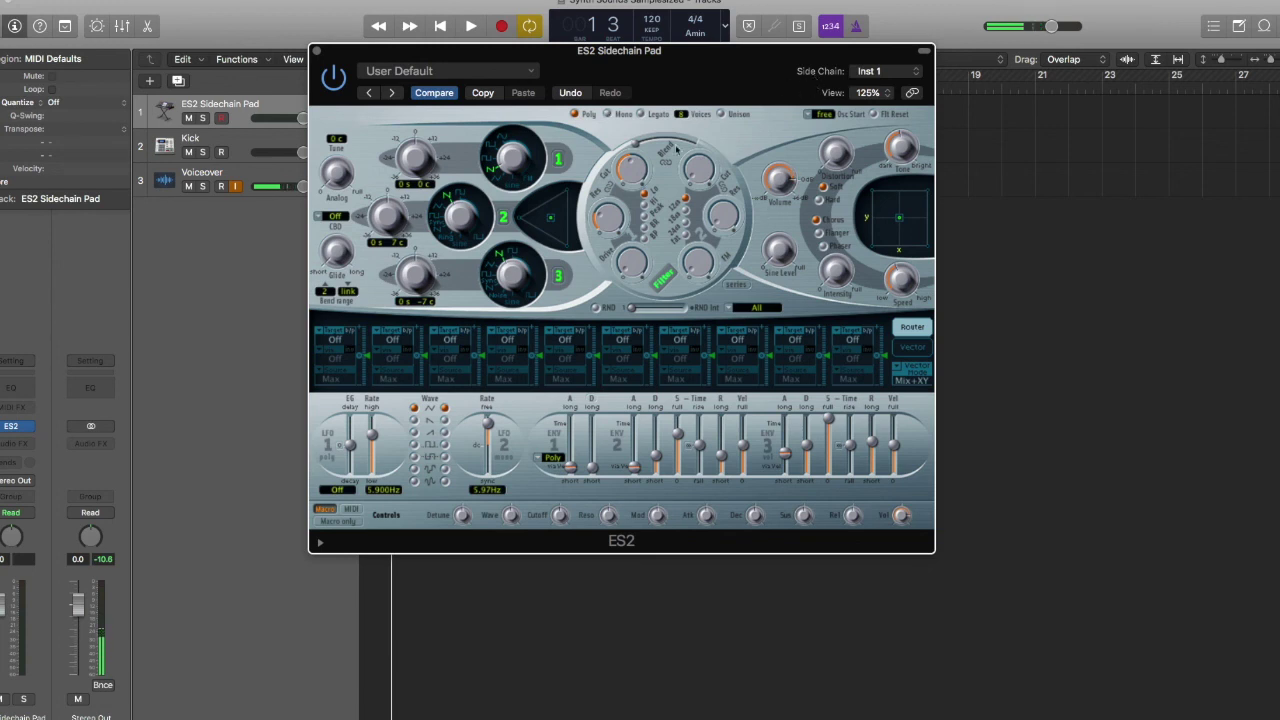
Step: Set the first modulation routing's target to Amp and its source to SideCh
click(336, 342)
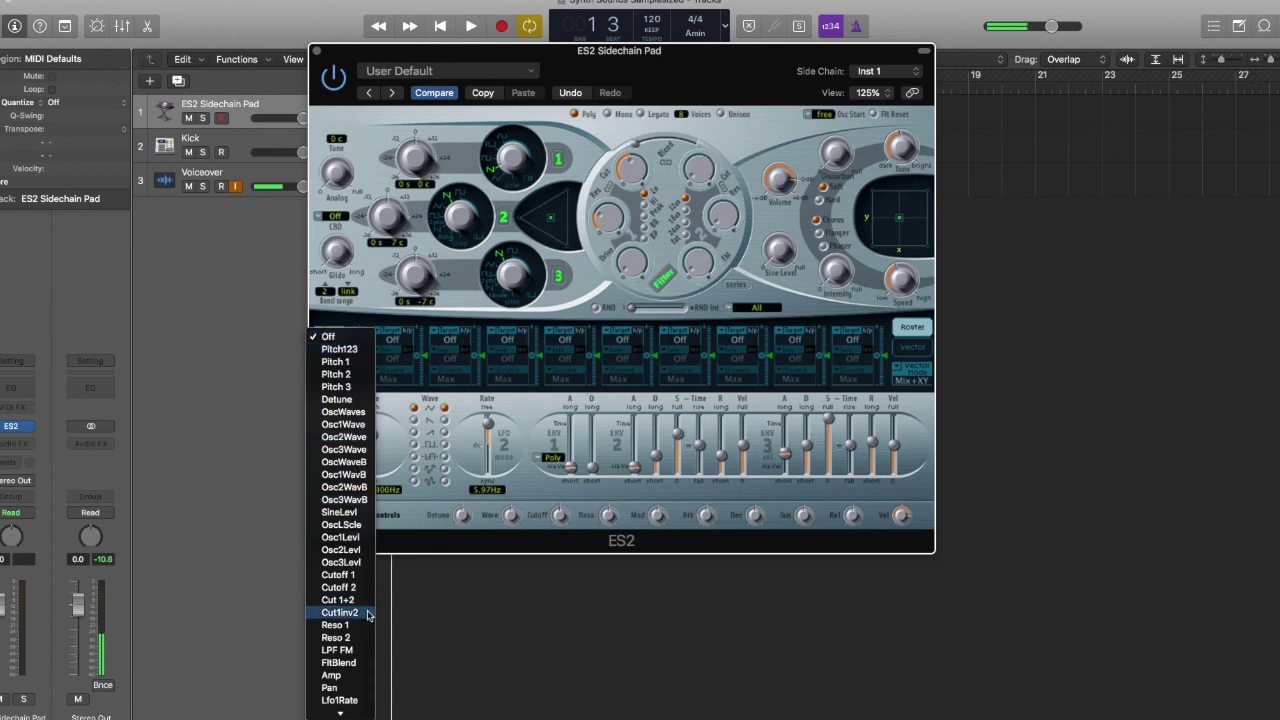
scroll(368, 614, down, 3)
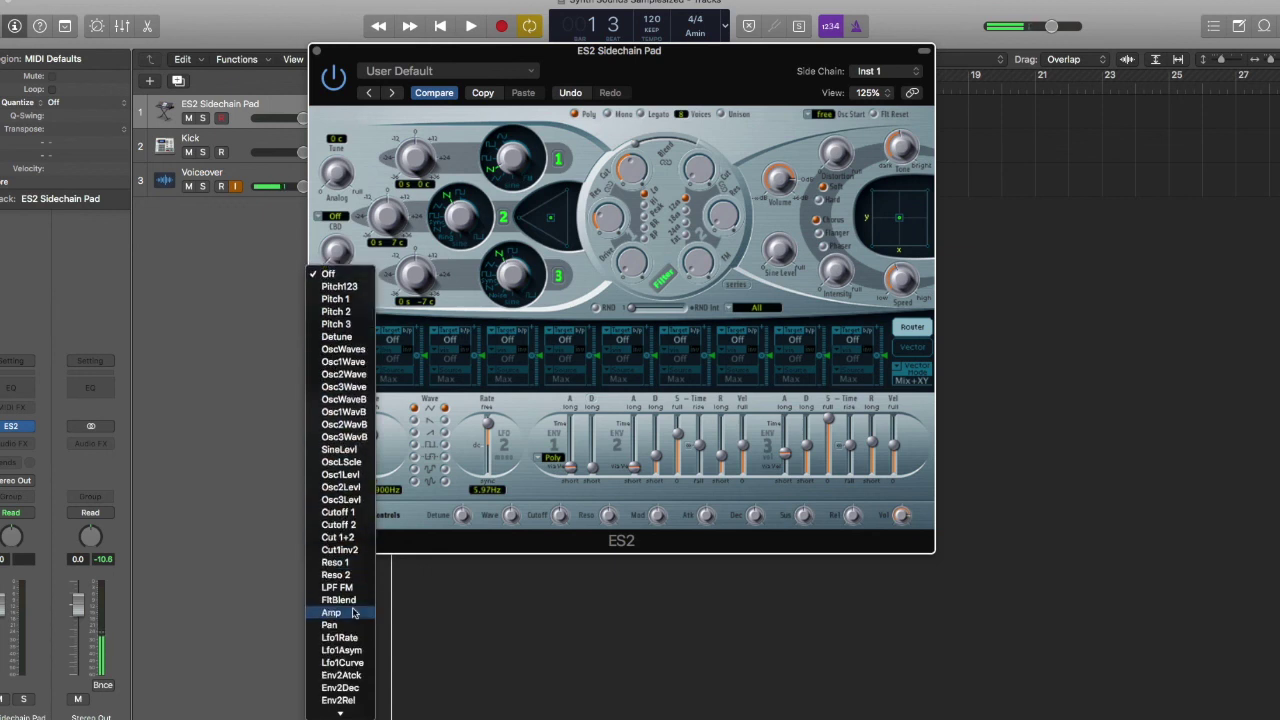
click(353, 613)
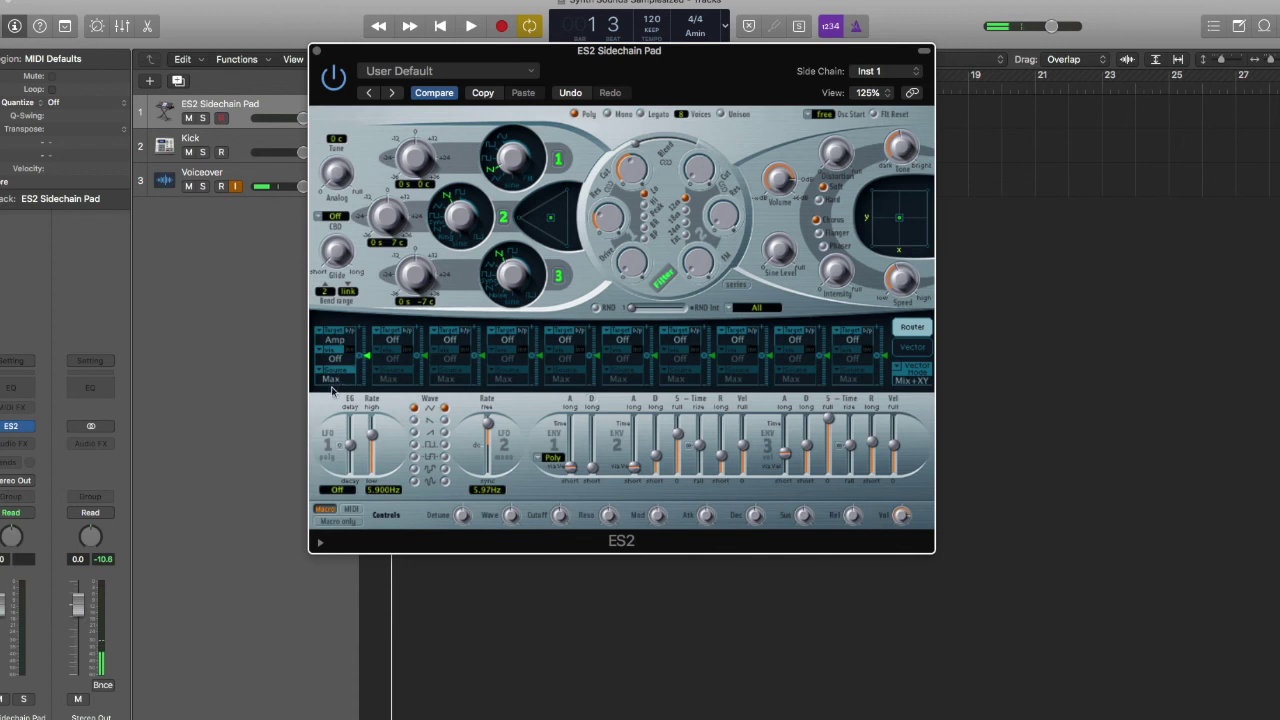
click(331, 388)
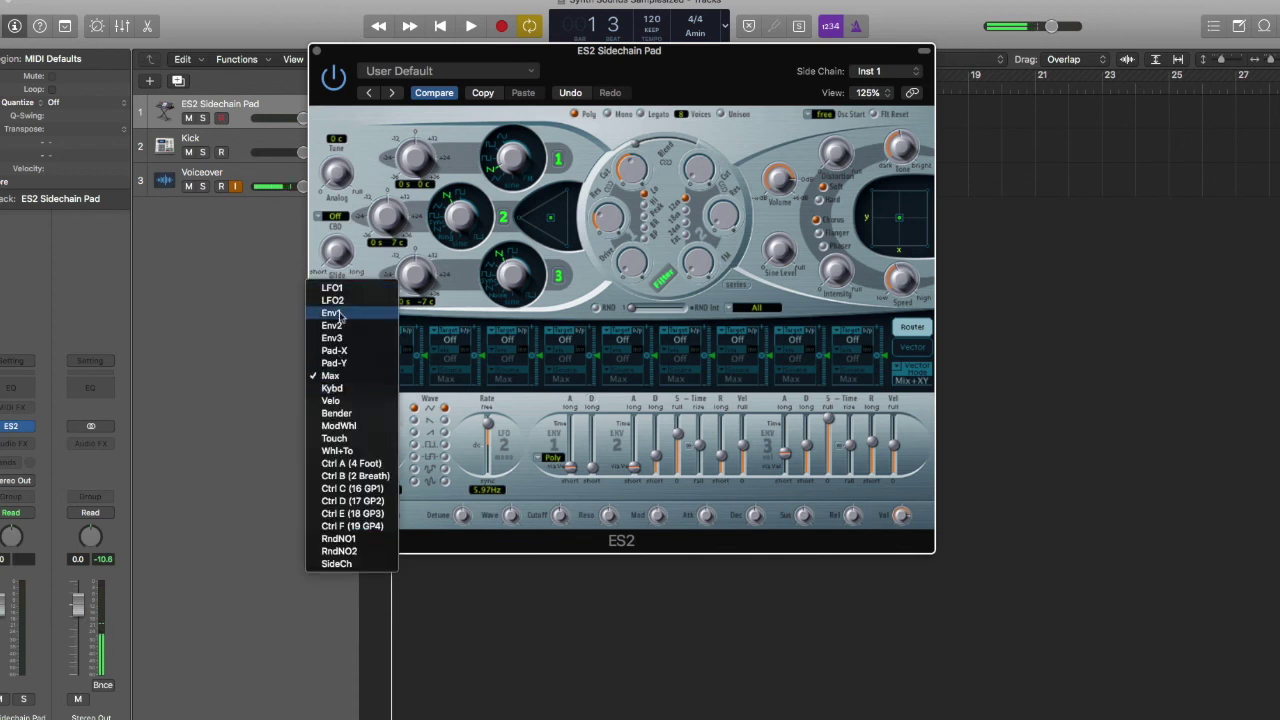
click(337, 564)
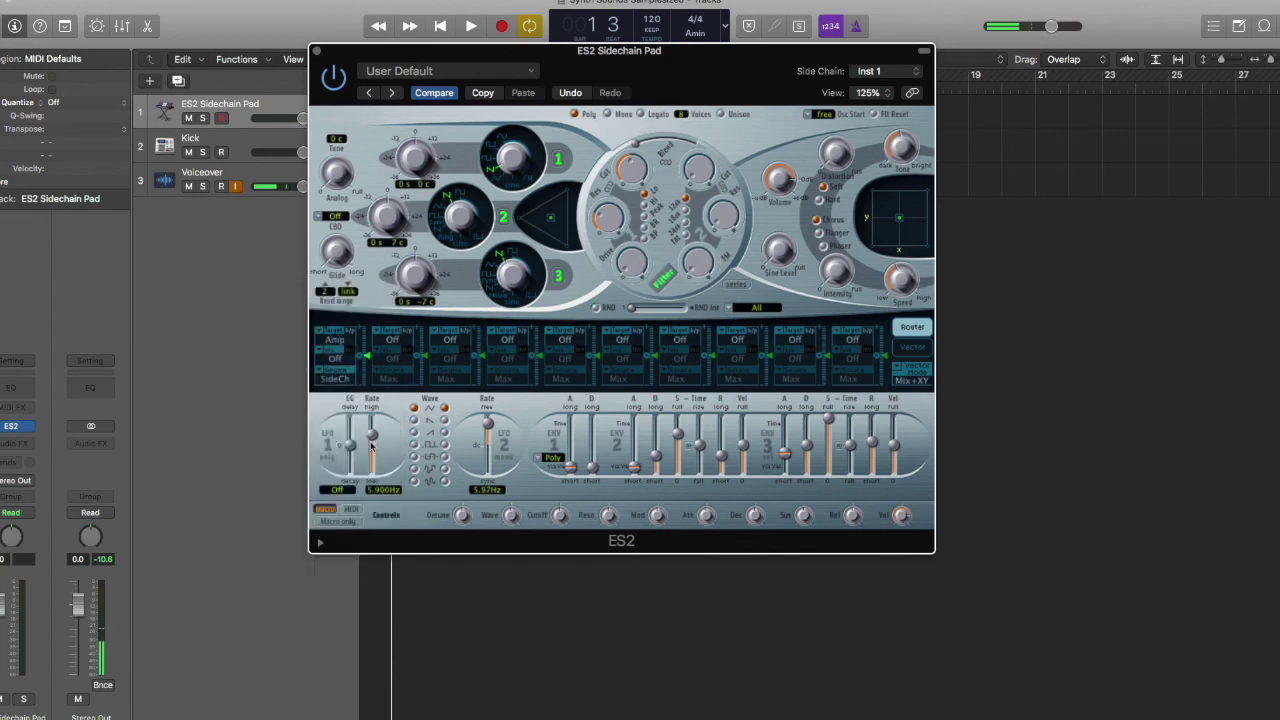
Step: Move the ES2 window clear of the Kick region, play the project and sweep the Amp routing's amount to maximum, finishing at its negative minimum
drag(563, 83, 729, 62)
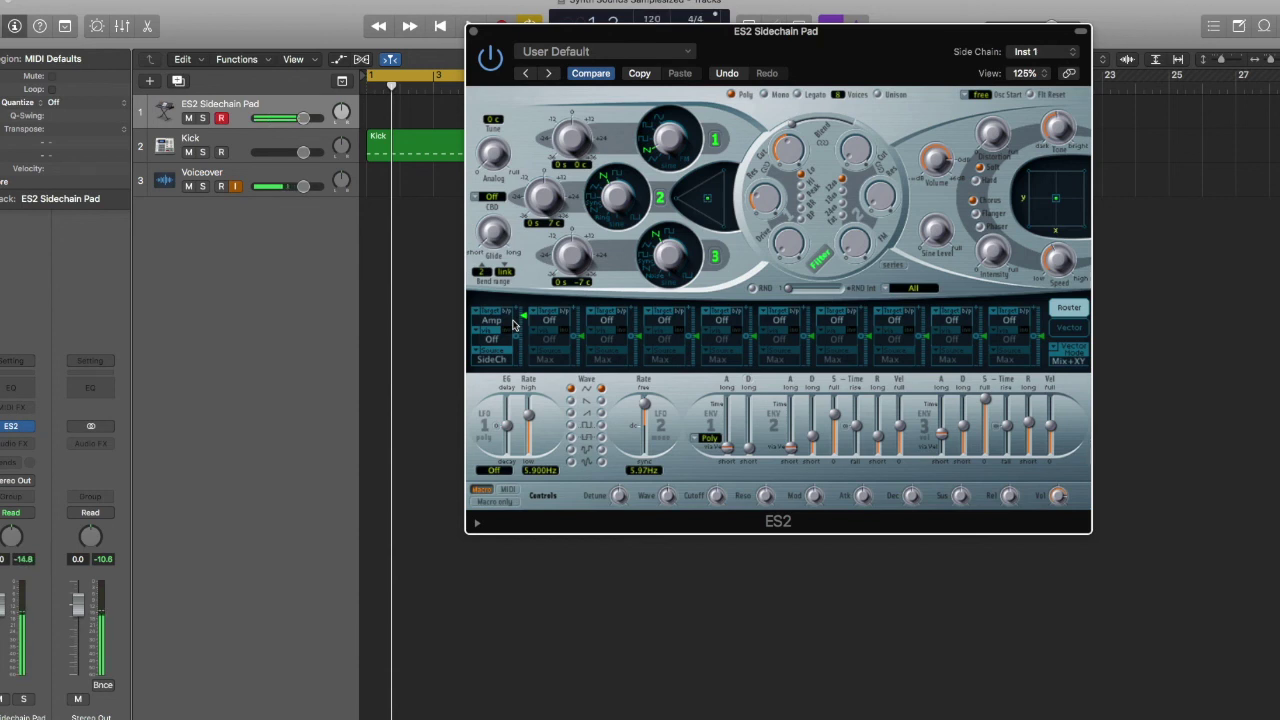
key(space)
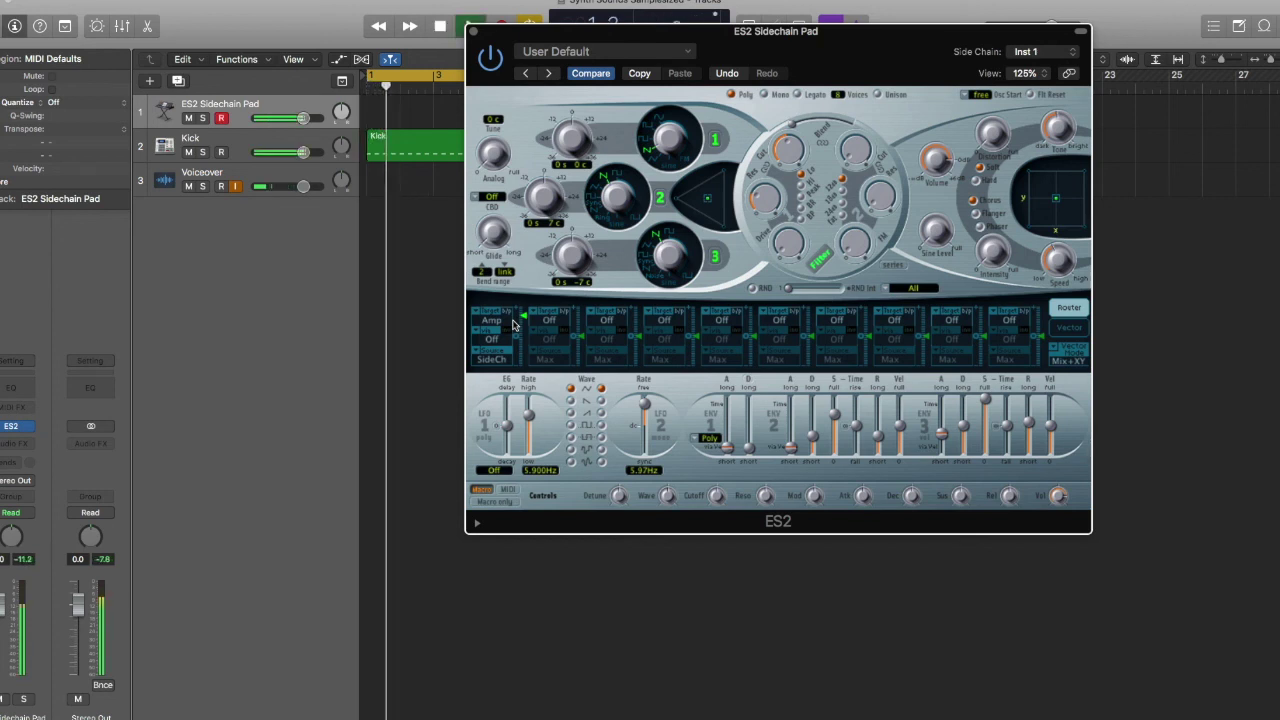
drag(521, 317, 530, 264)
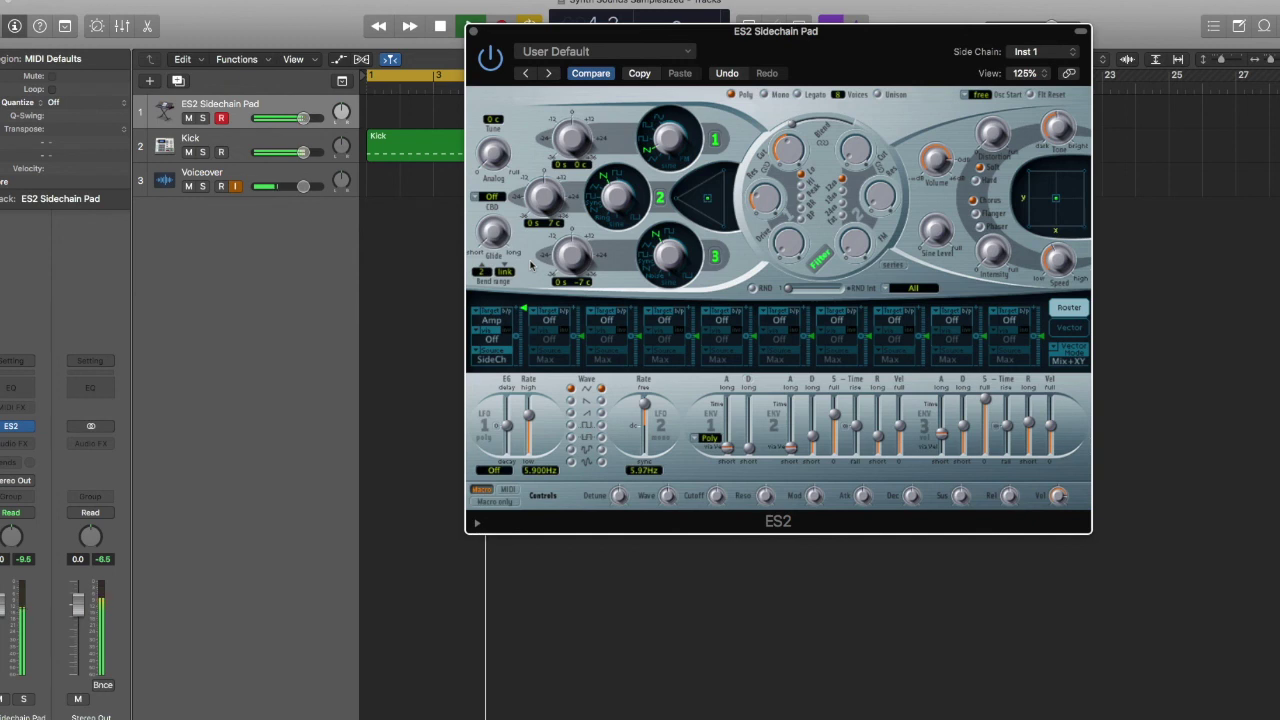
drag(523, 310, 525, 470)
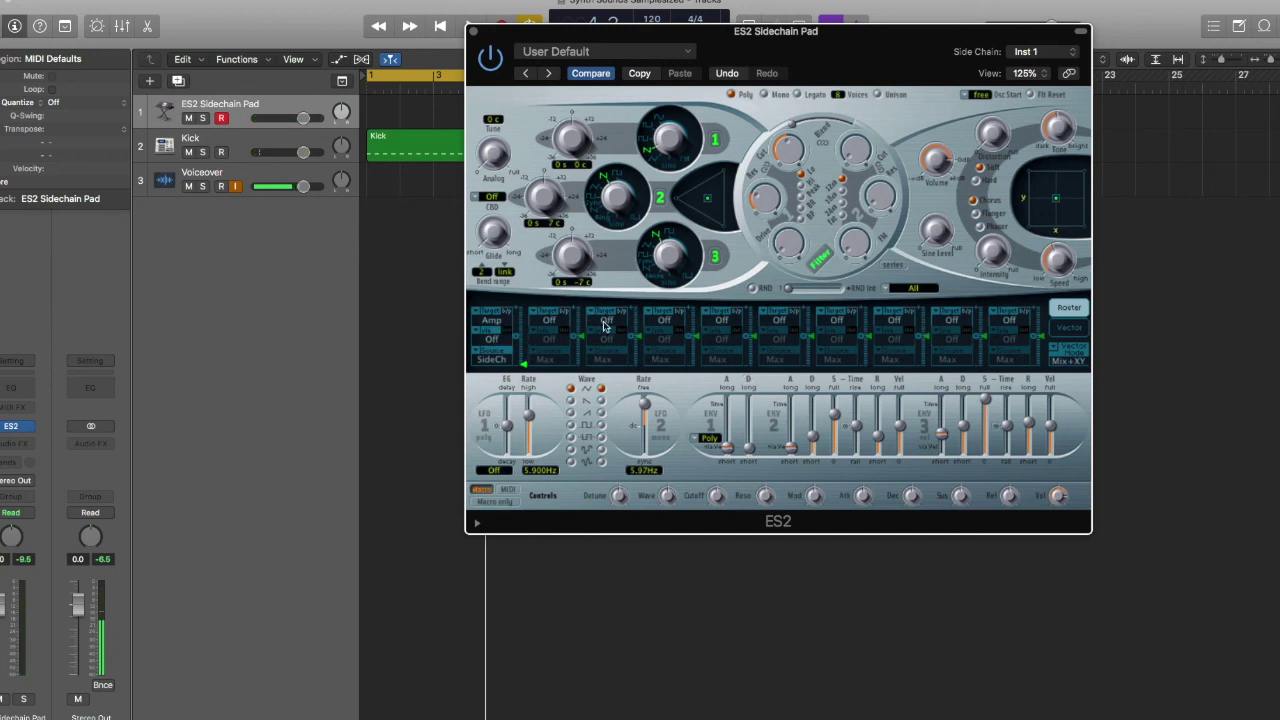
Step: Set the second modulation routing's target to Cutoff 1 and its source to SideCh
click(549, 321)
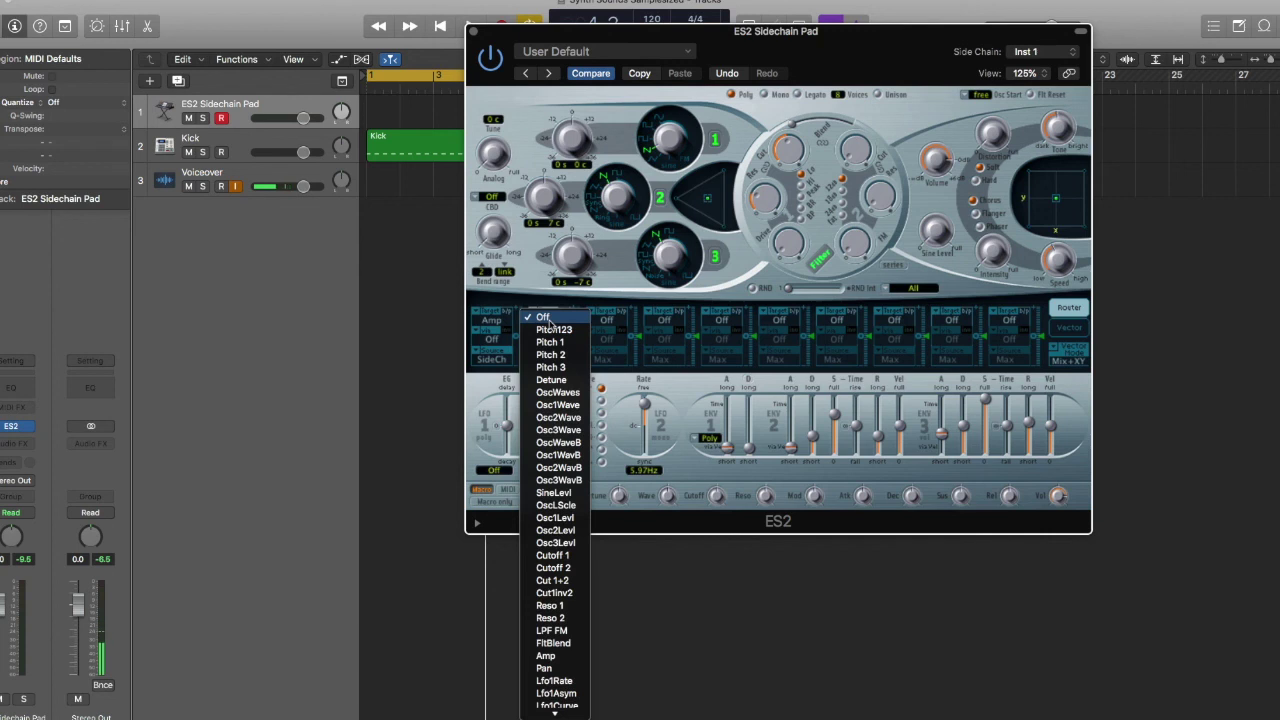
click(553, 555)
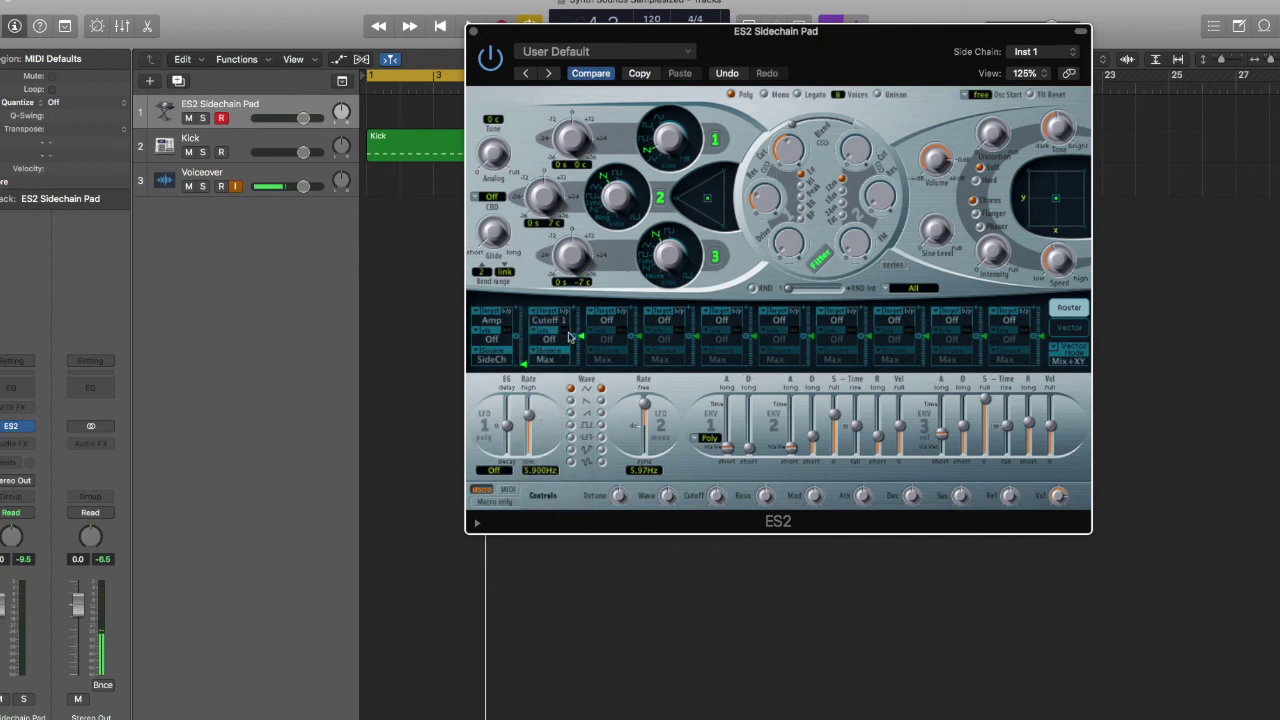
click(549, 365)
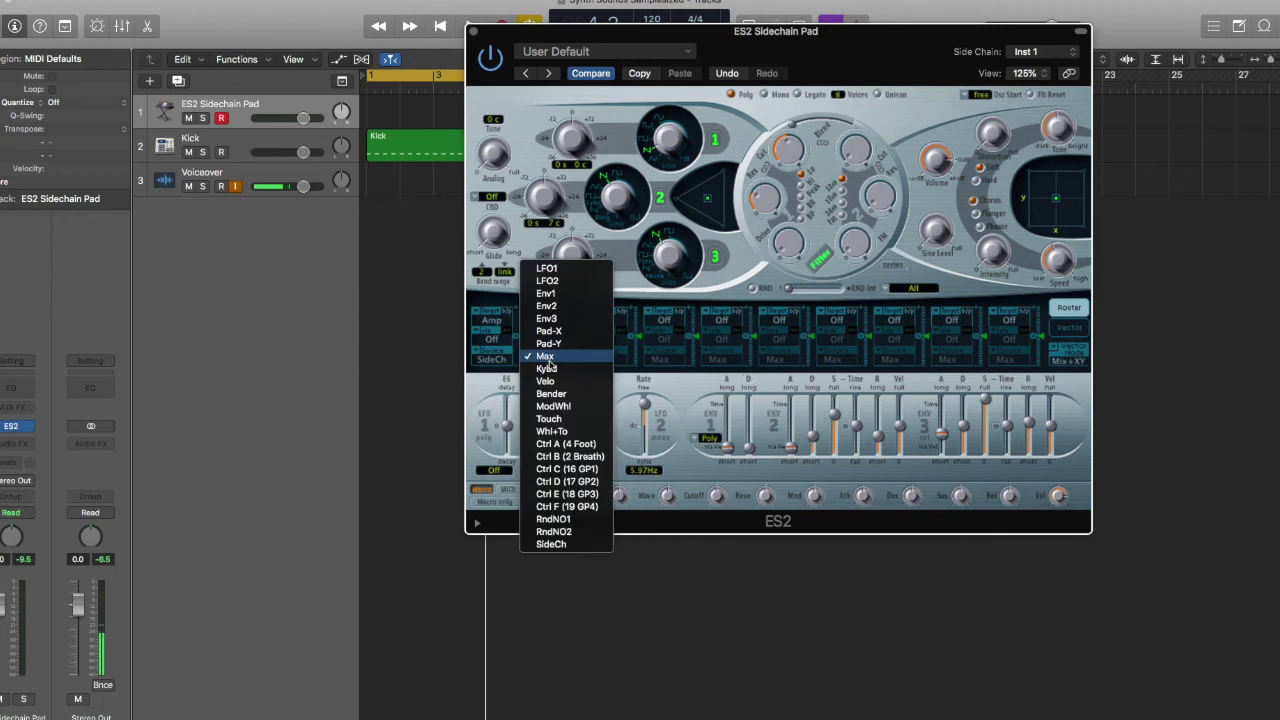
click(563, 549)
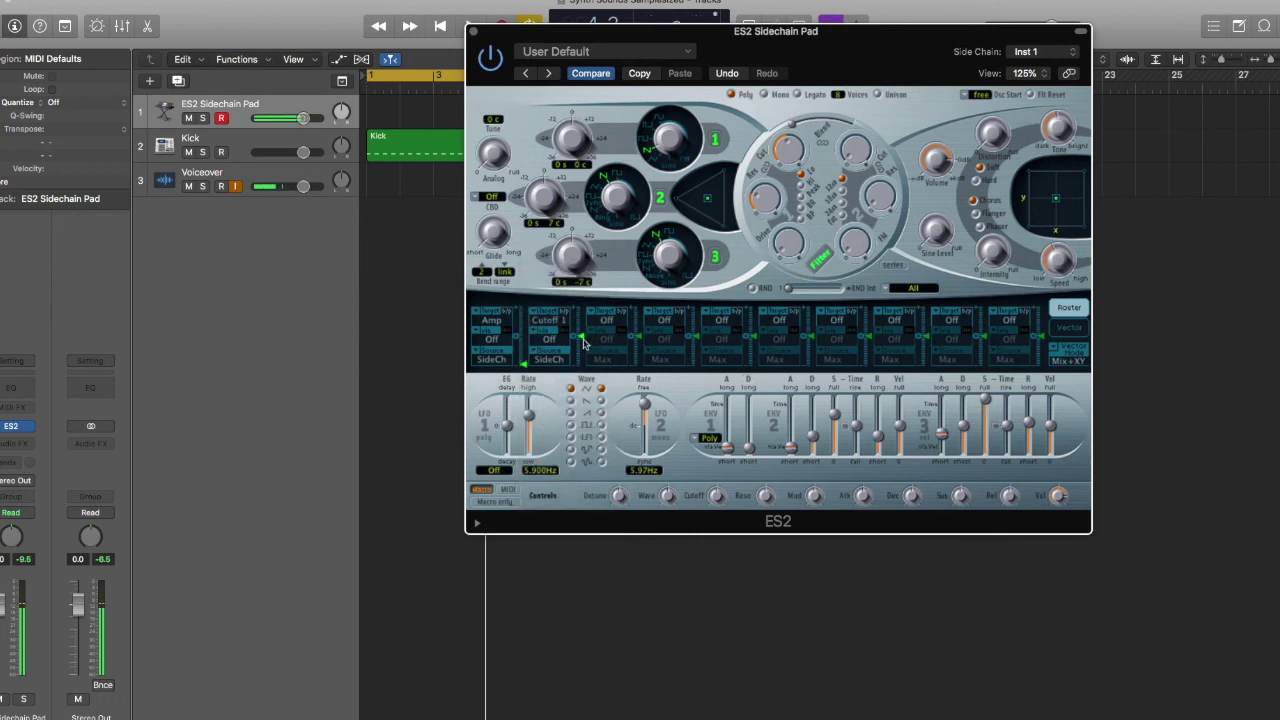
Step: Lower the Cutoff 1 routing's modulation amount to its negative minimum and audition the pad against the kick
key(space)
click(584, 341)
drag(584, 341, 584, 399)
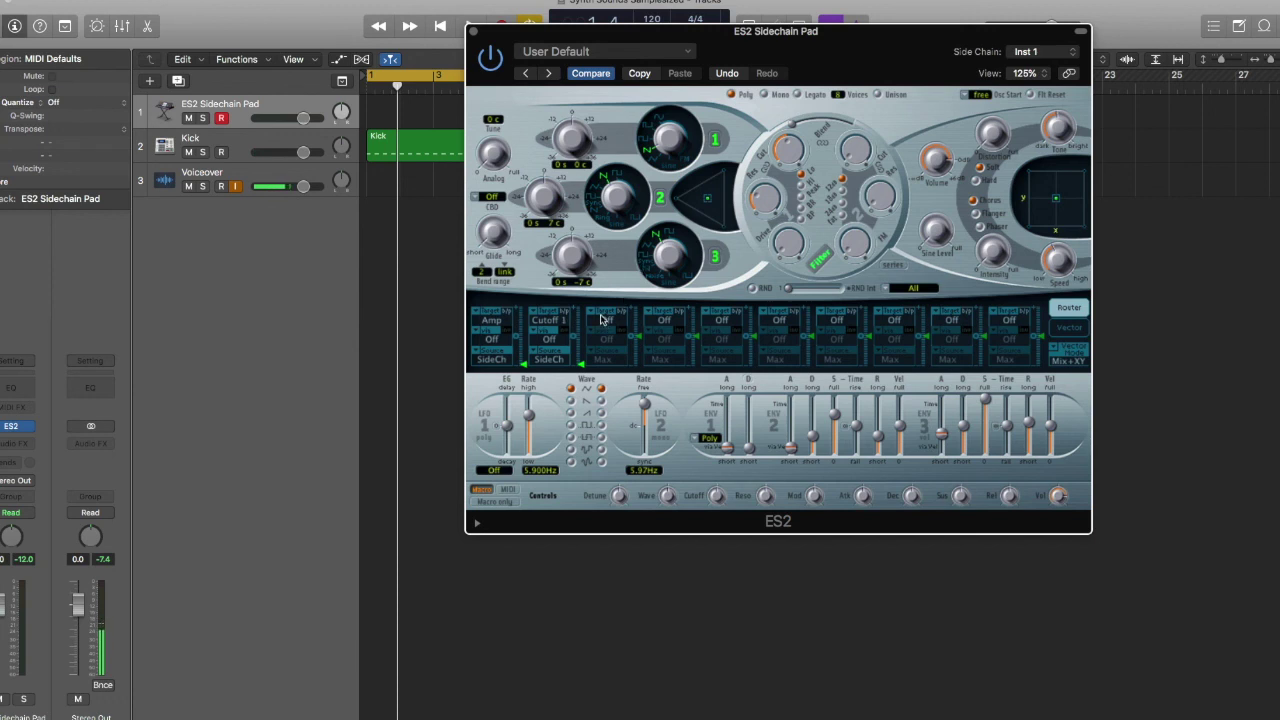
key(space)
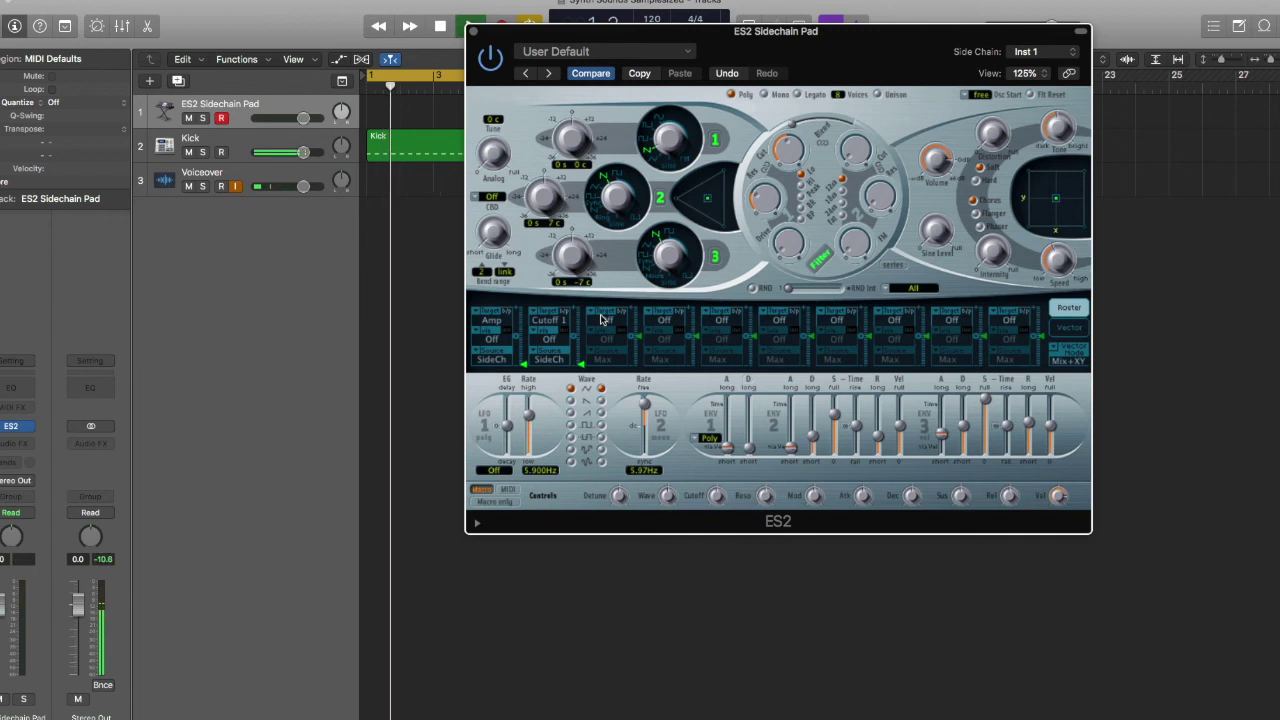